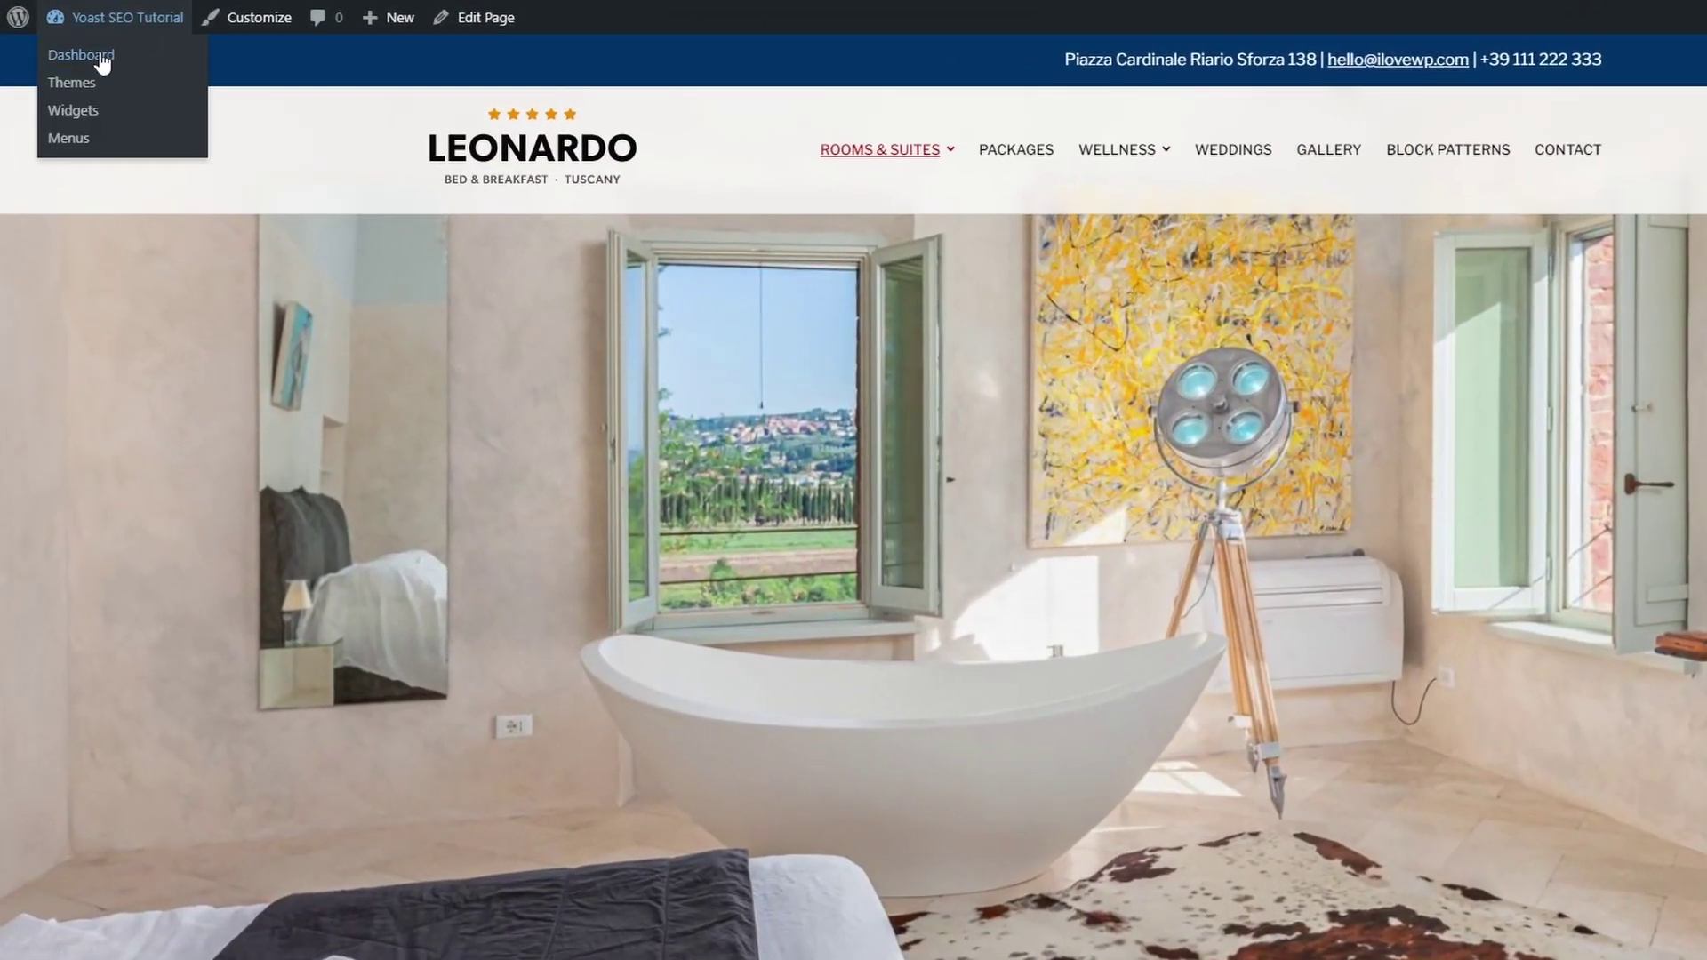
- Search the plugin directory for 'yoast' and install the Yoast SEO plugin
click(99, 51)
mouse_move(82, 407)
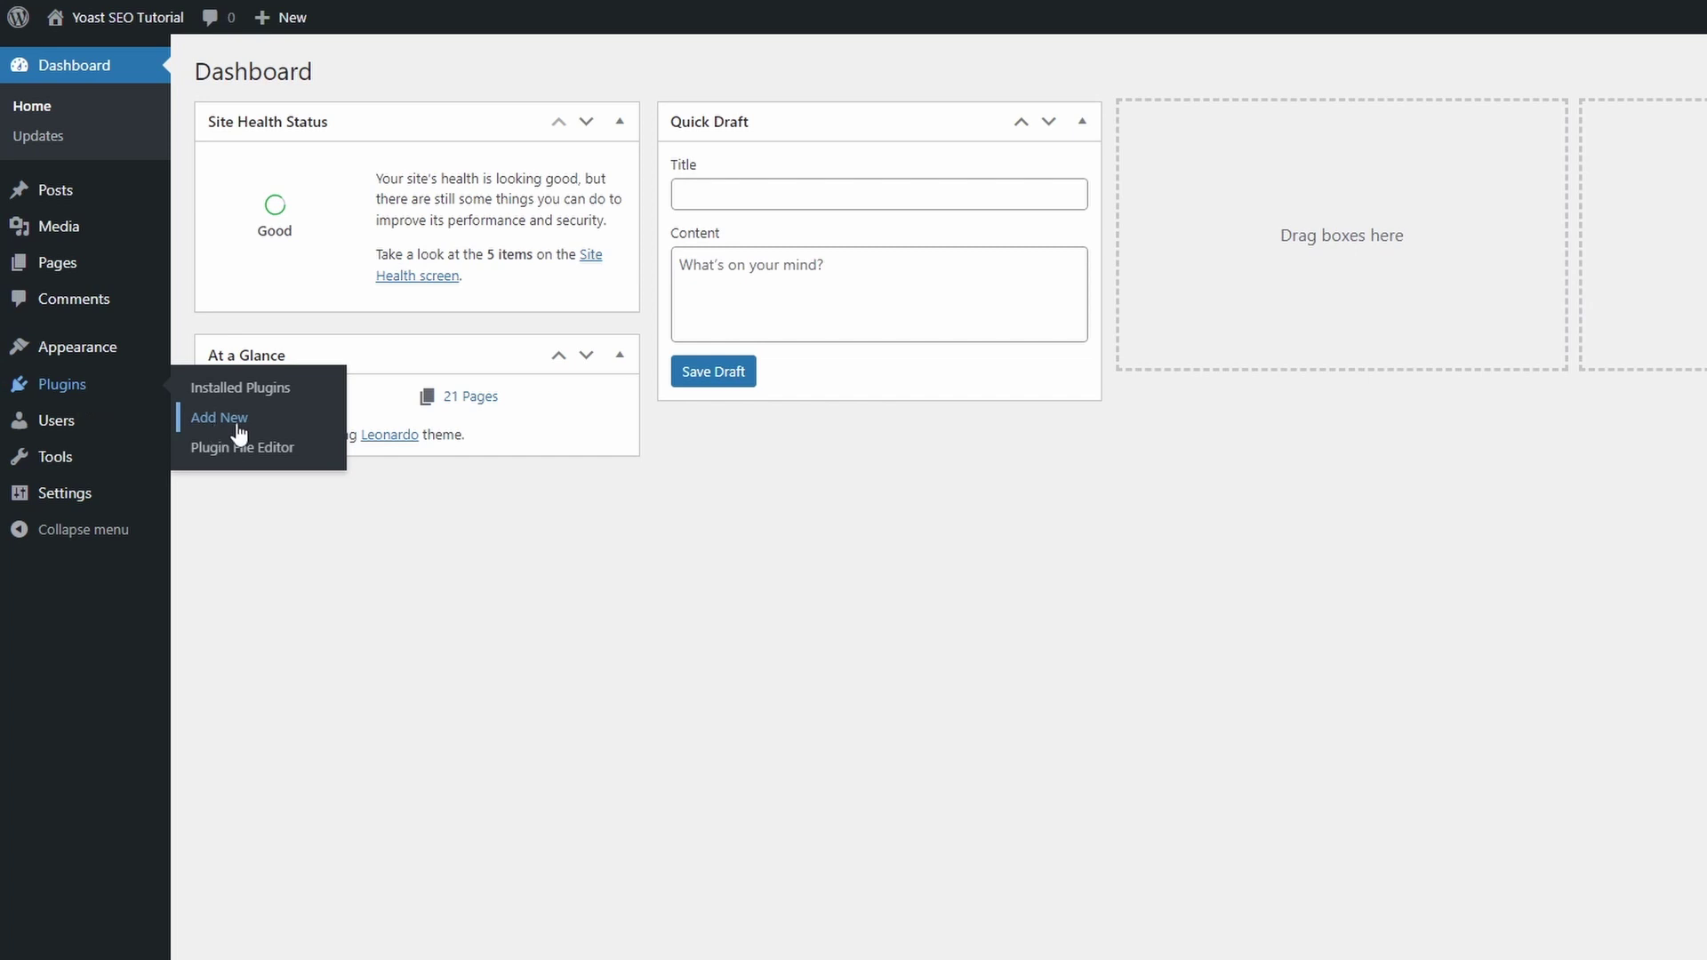
click(233, 420)
click(1412, 125)
text(yoast)
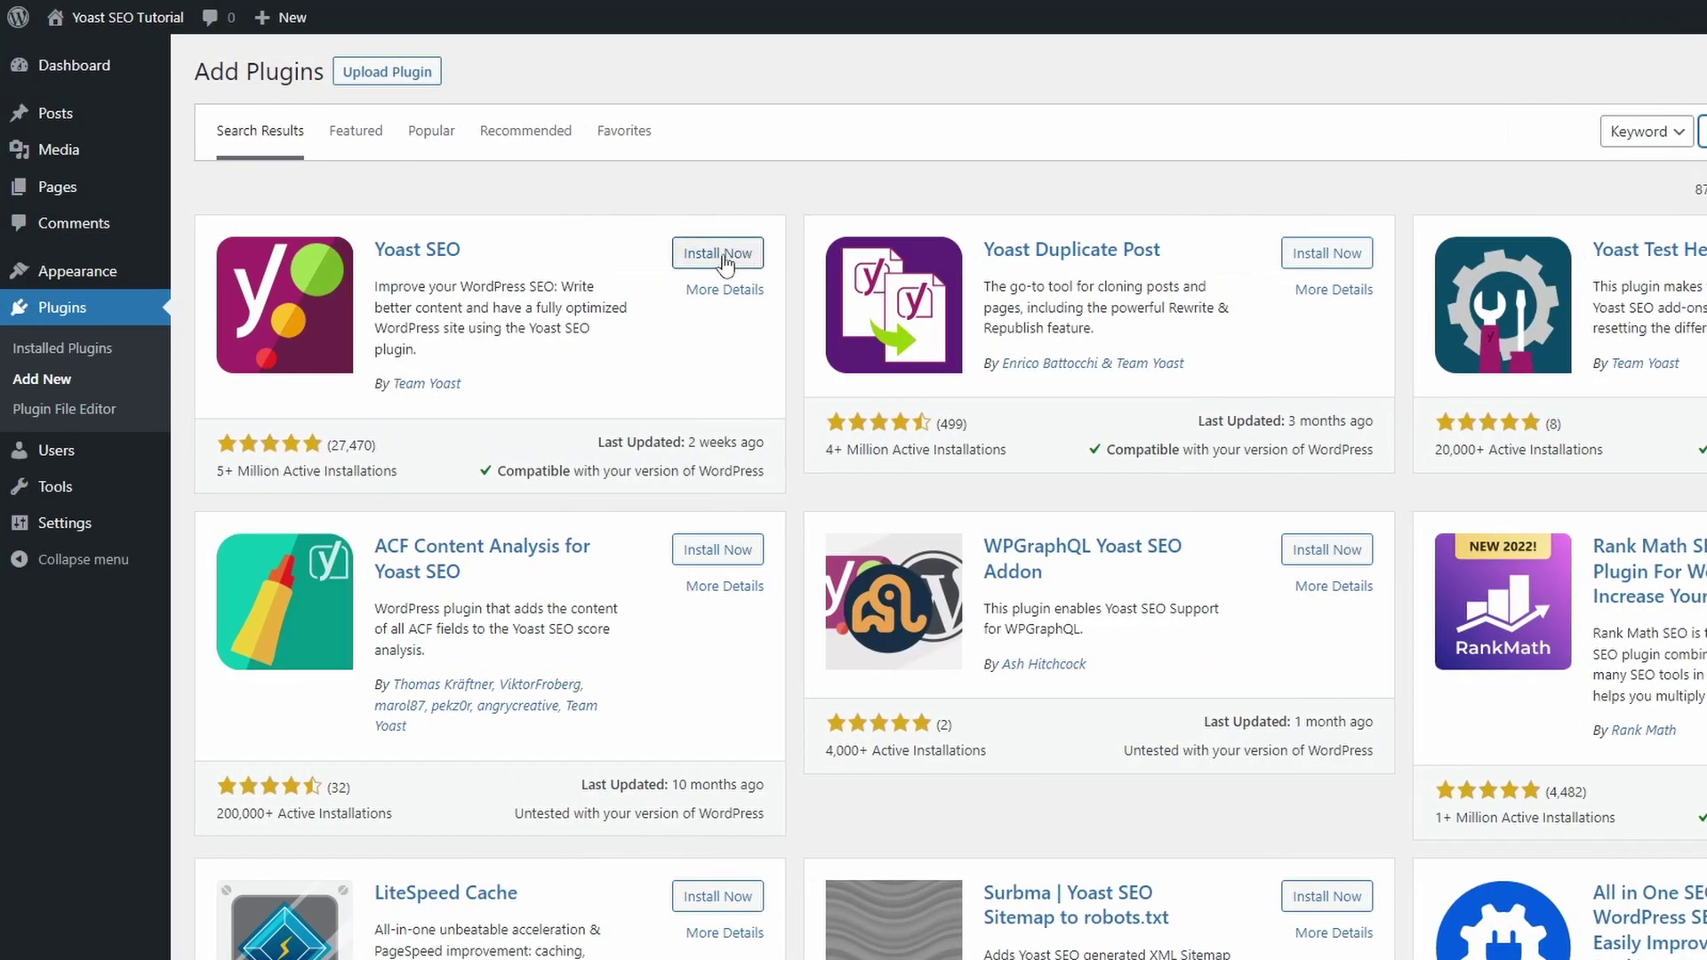
click(368, 253)
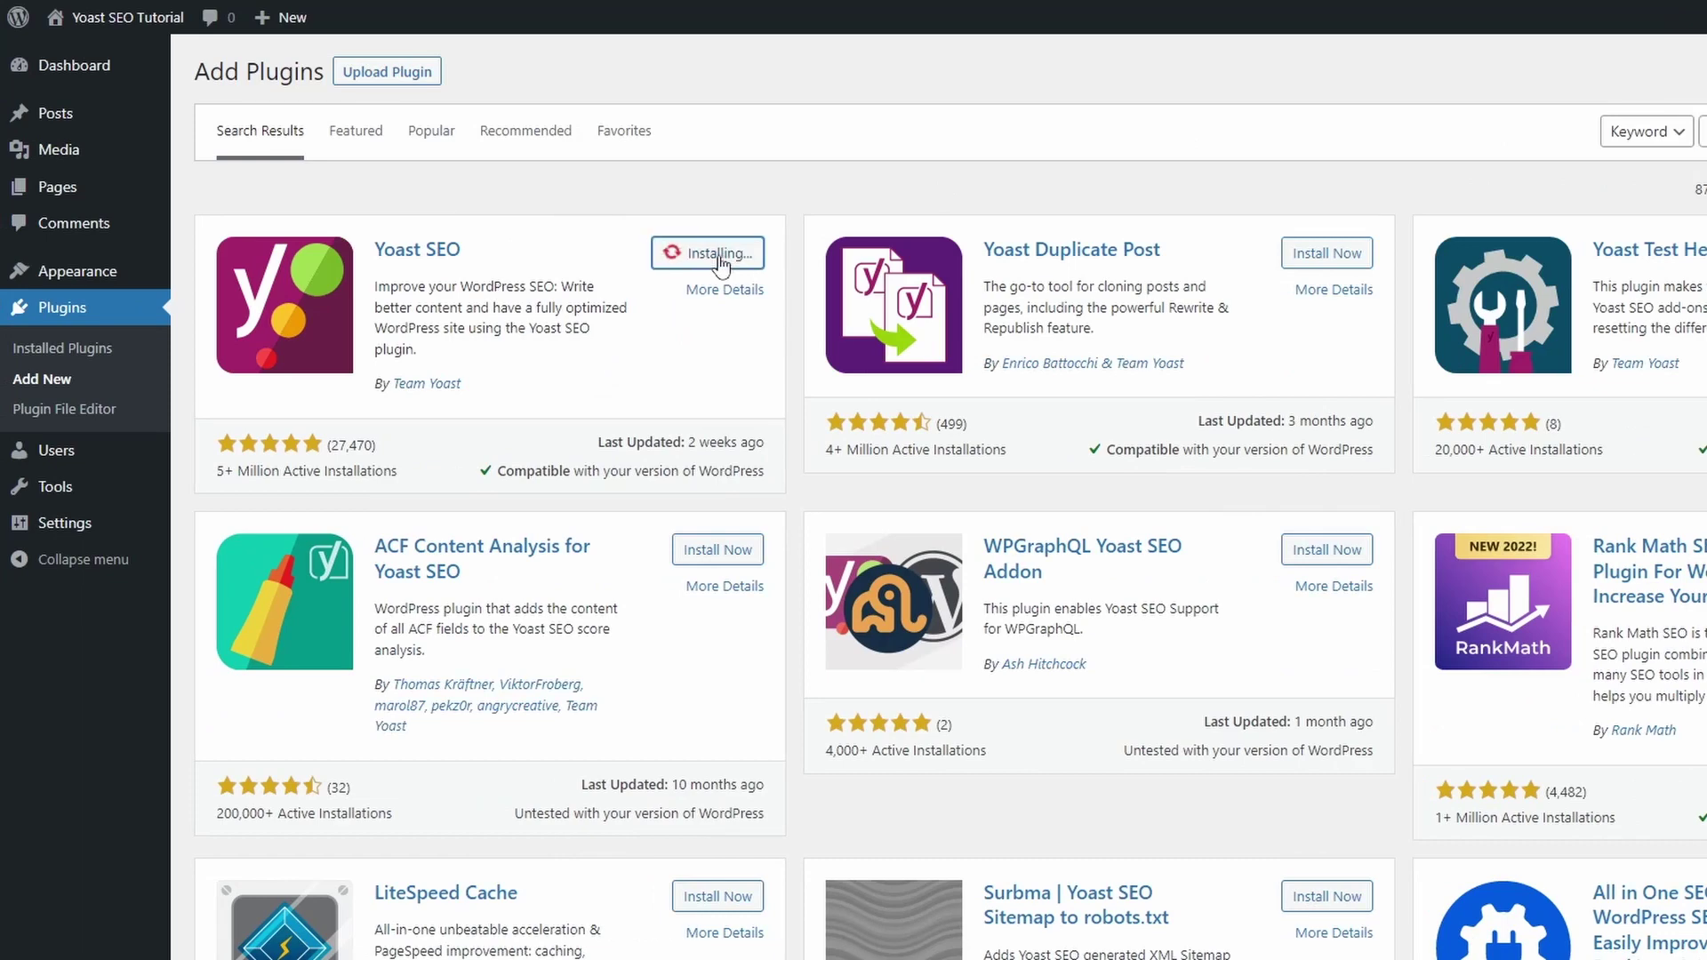
- Activate Yoast SEO and bring up its General > Features settings
click(722, 258)
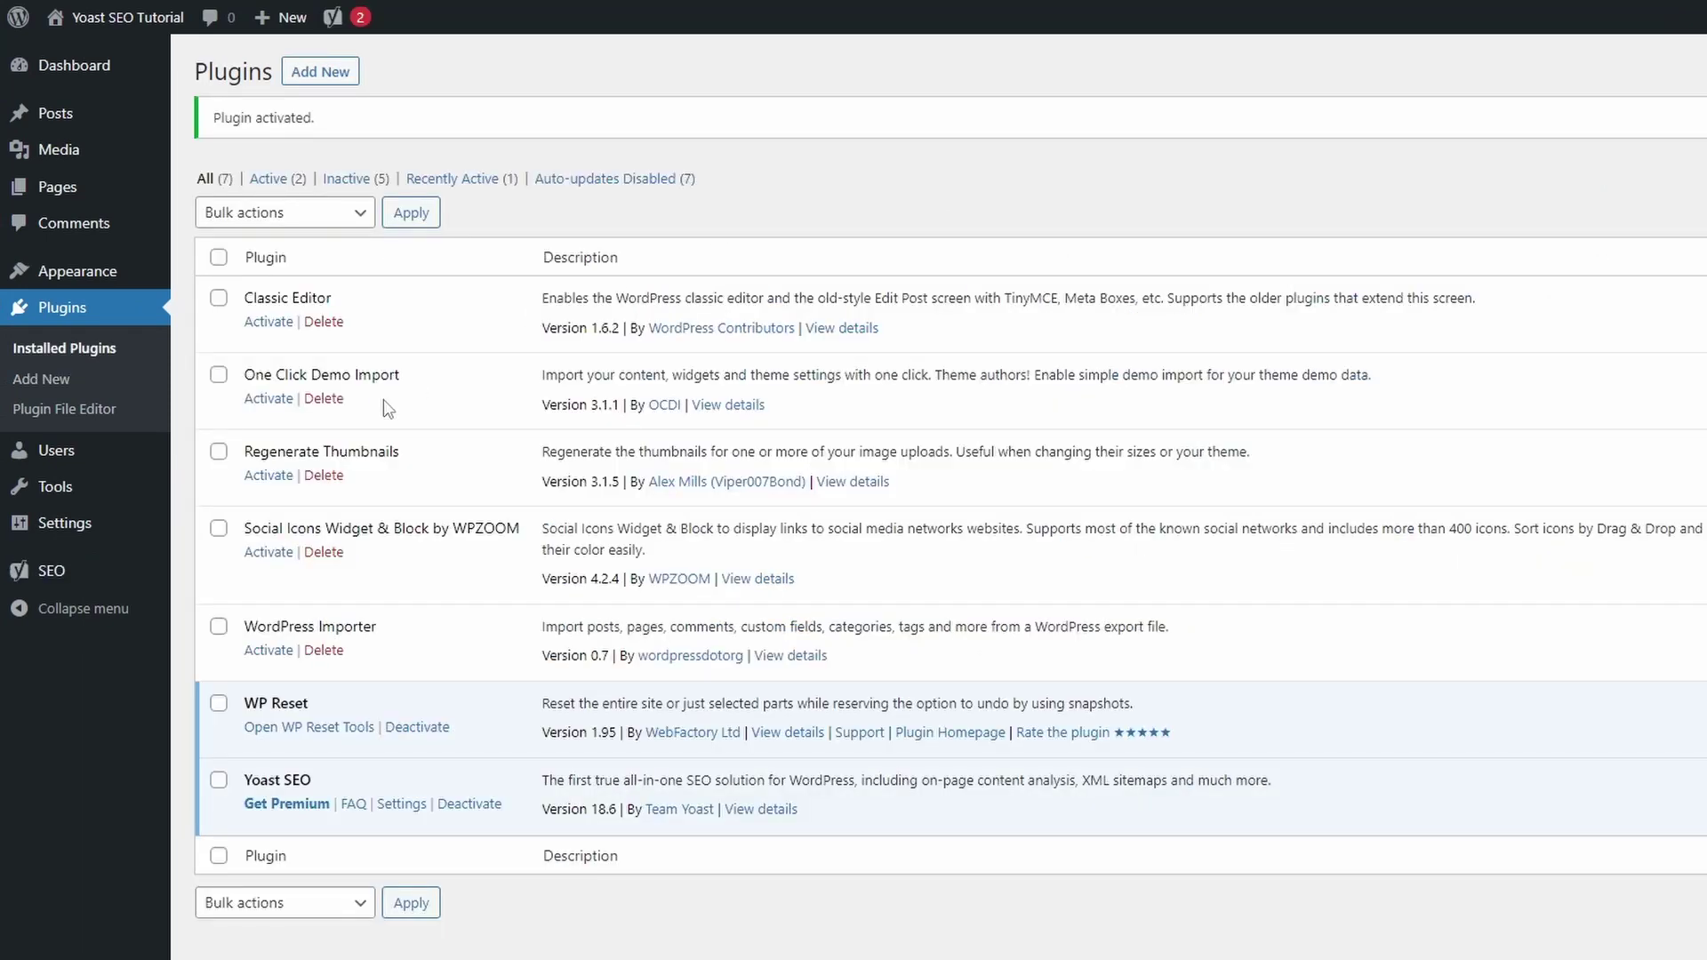
mouse_move(100, 573)
click(218, 575)
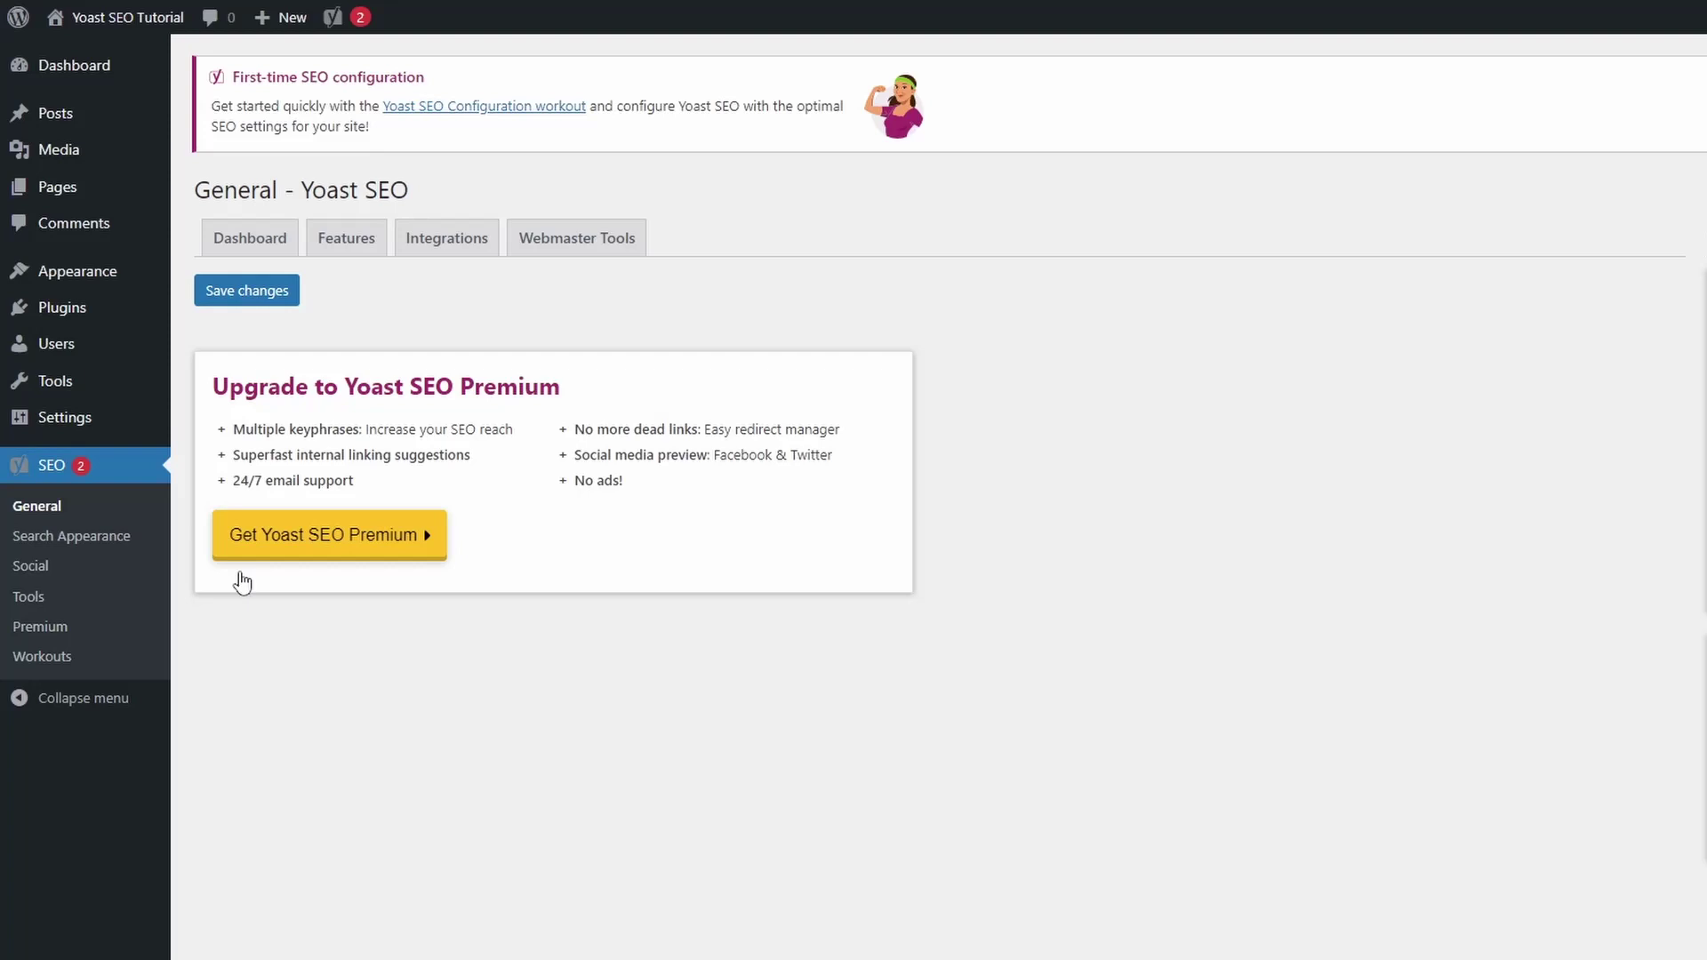
click(347, 248)
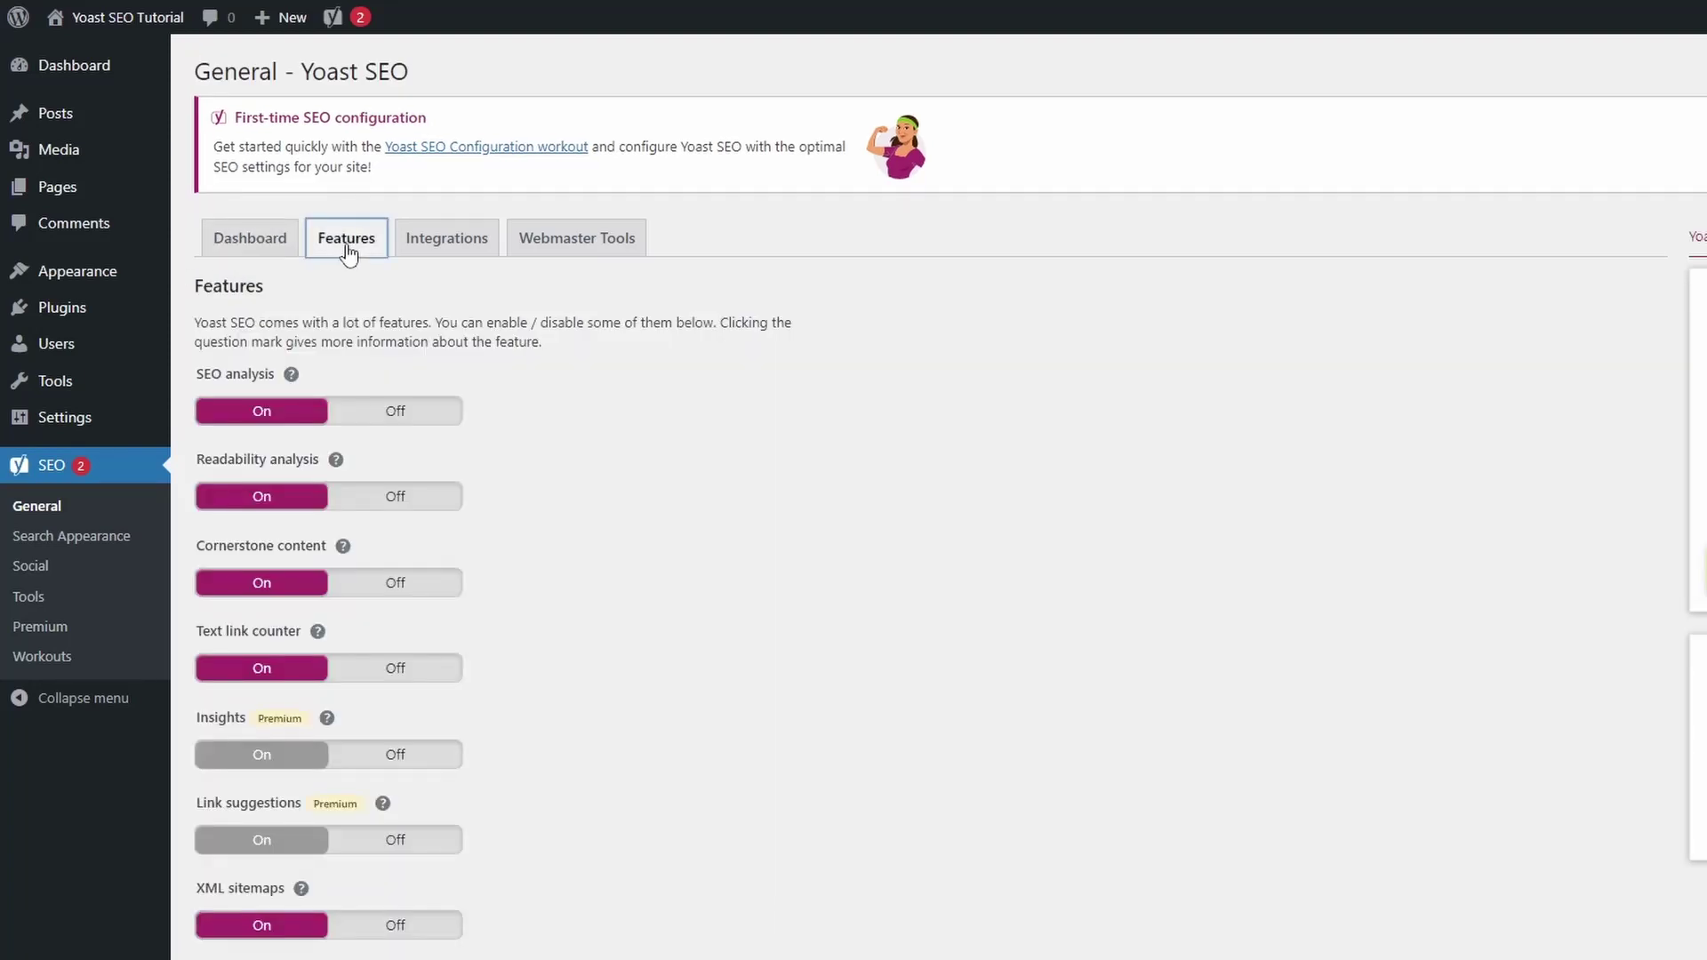
- Set Usage tracking and REST API: Head endpoint to Off and save the features
scroll(311, 425, down, 5)
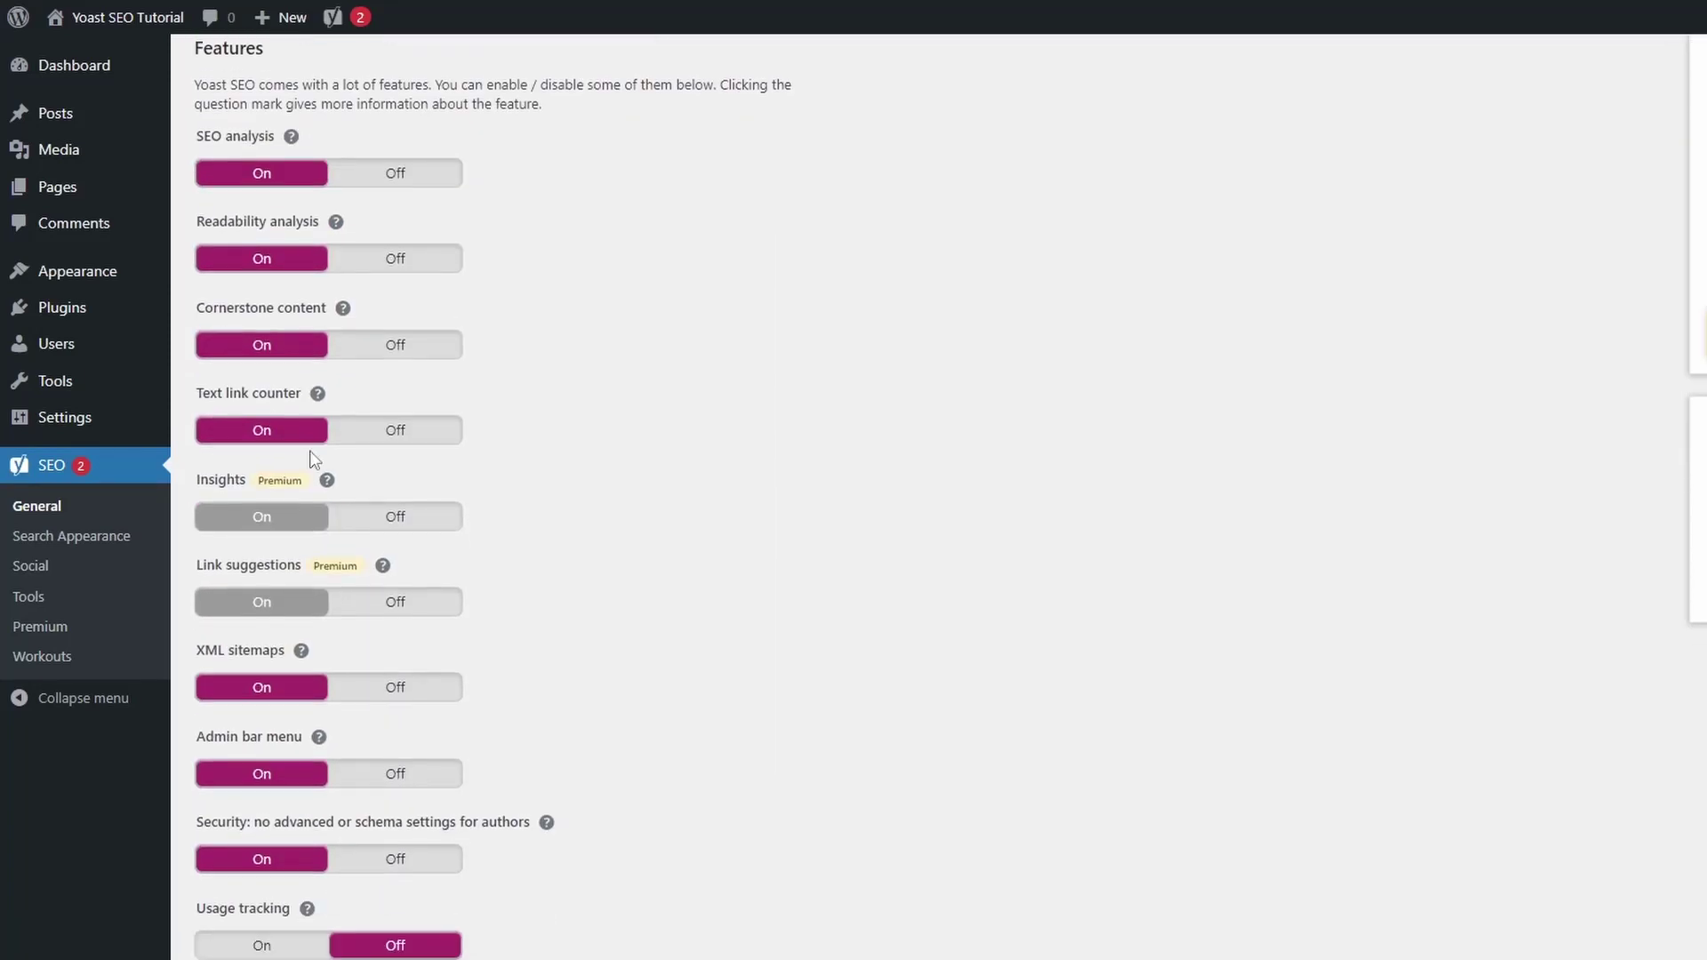
scroll(306, 480, down, 1)
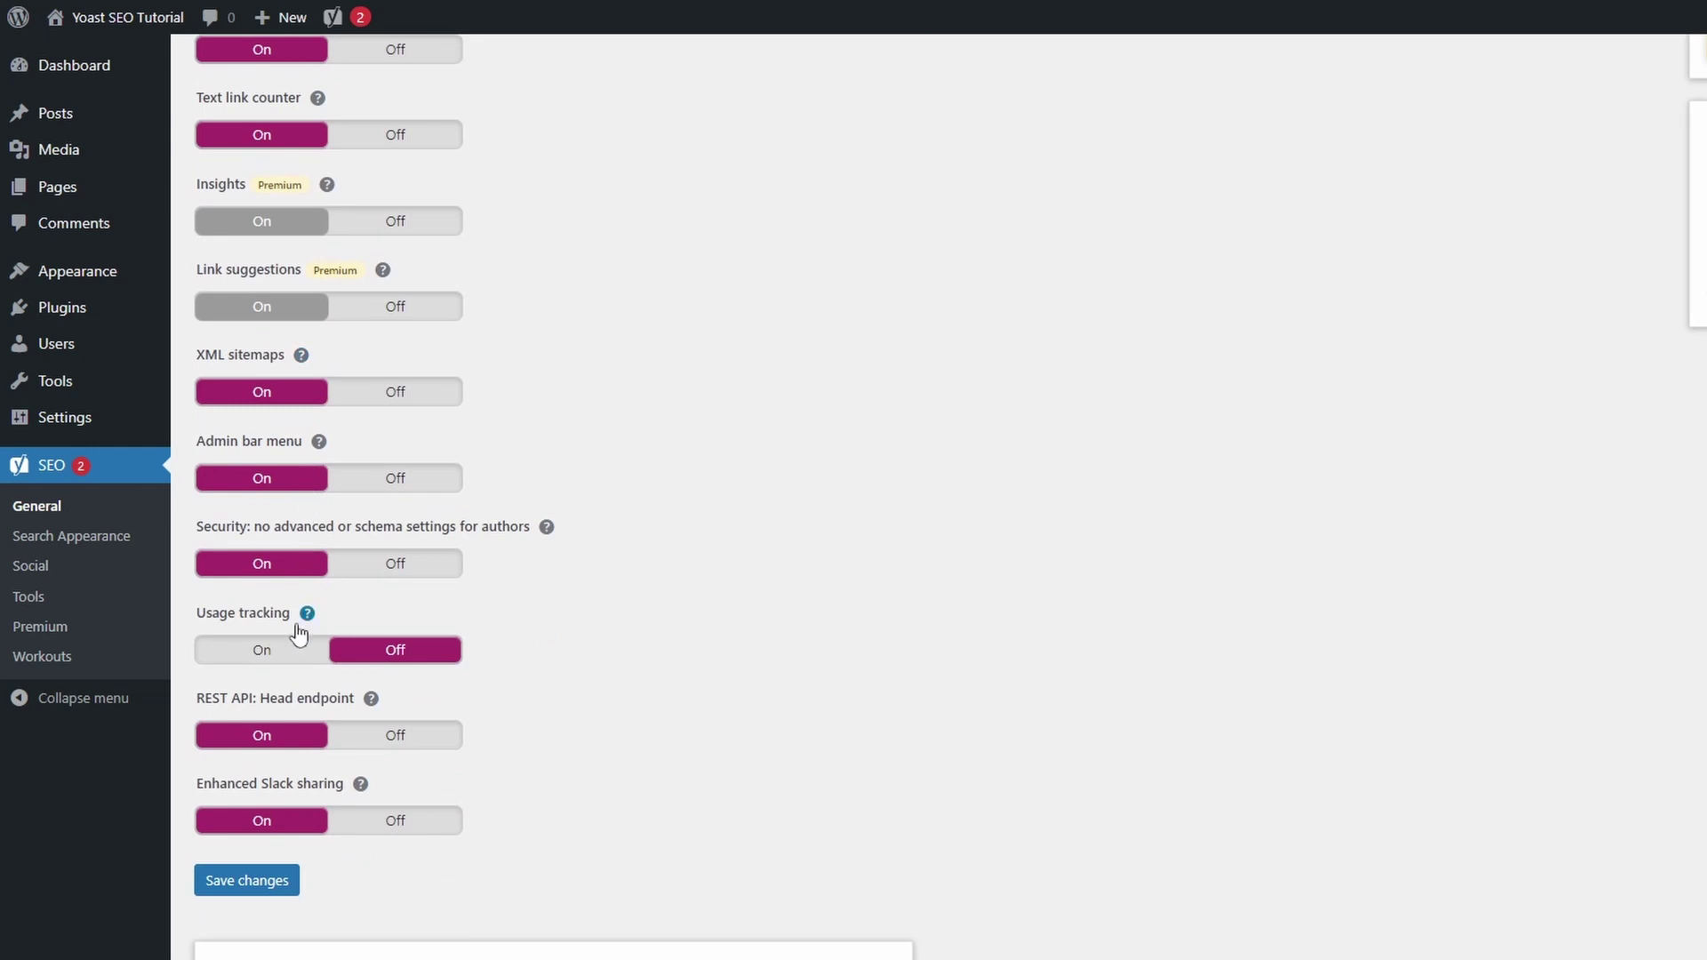
click(392, 654)
click(399, 652)
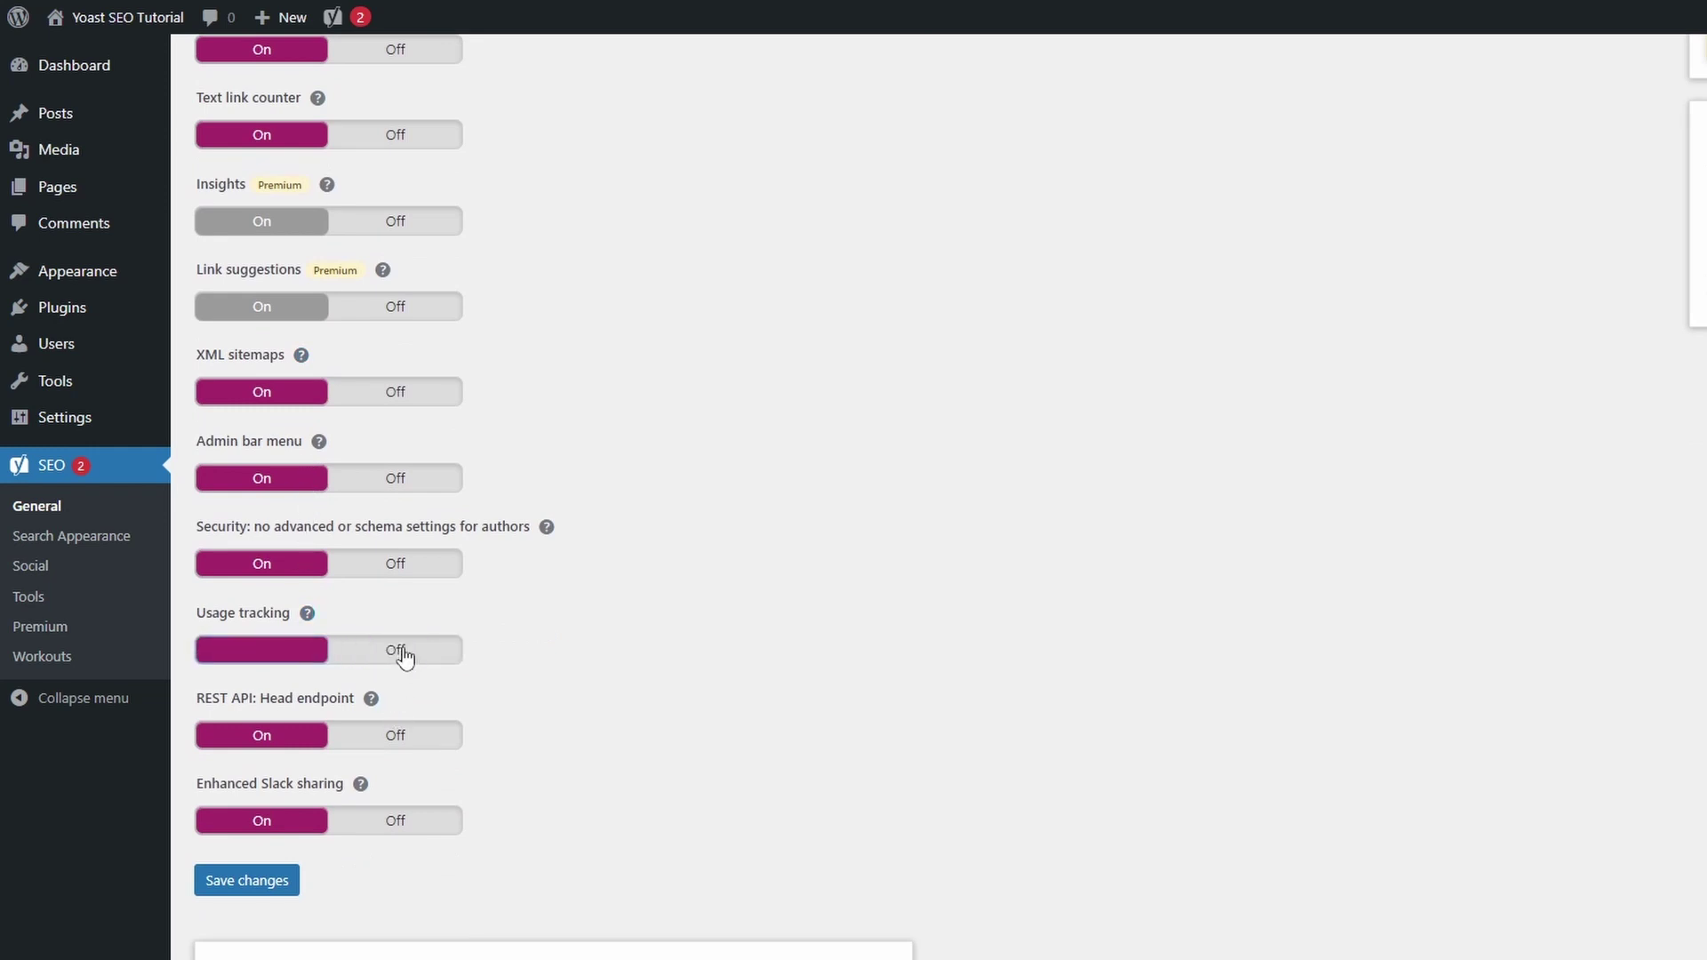
click(397, 737)
click(261, 883)
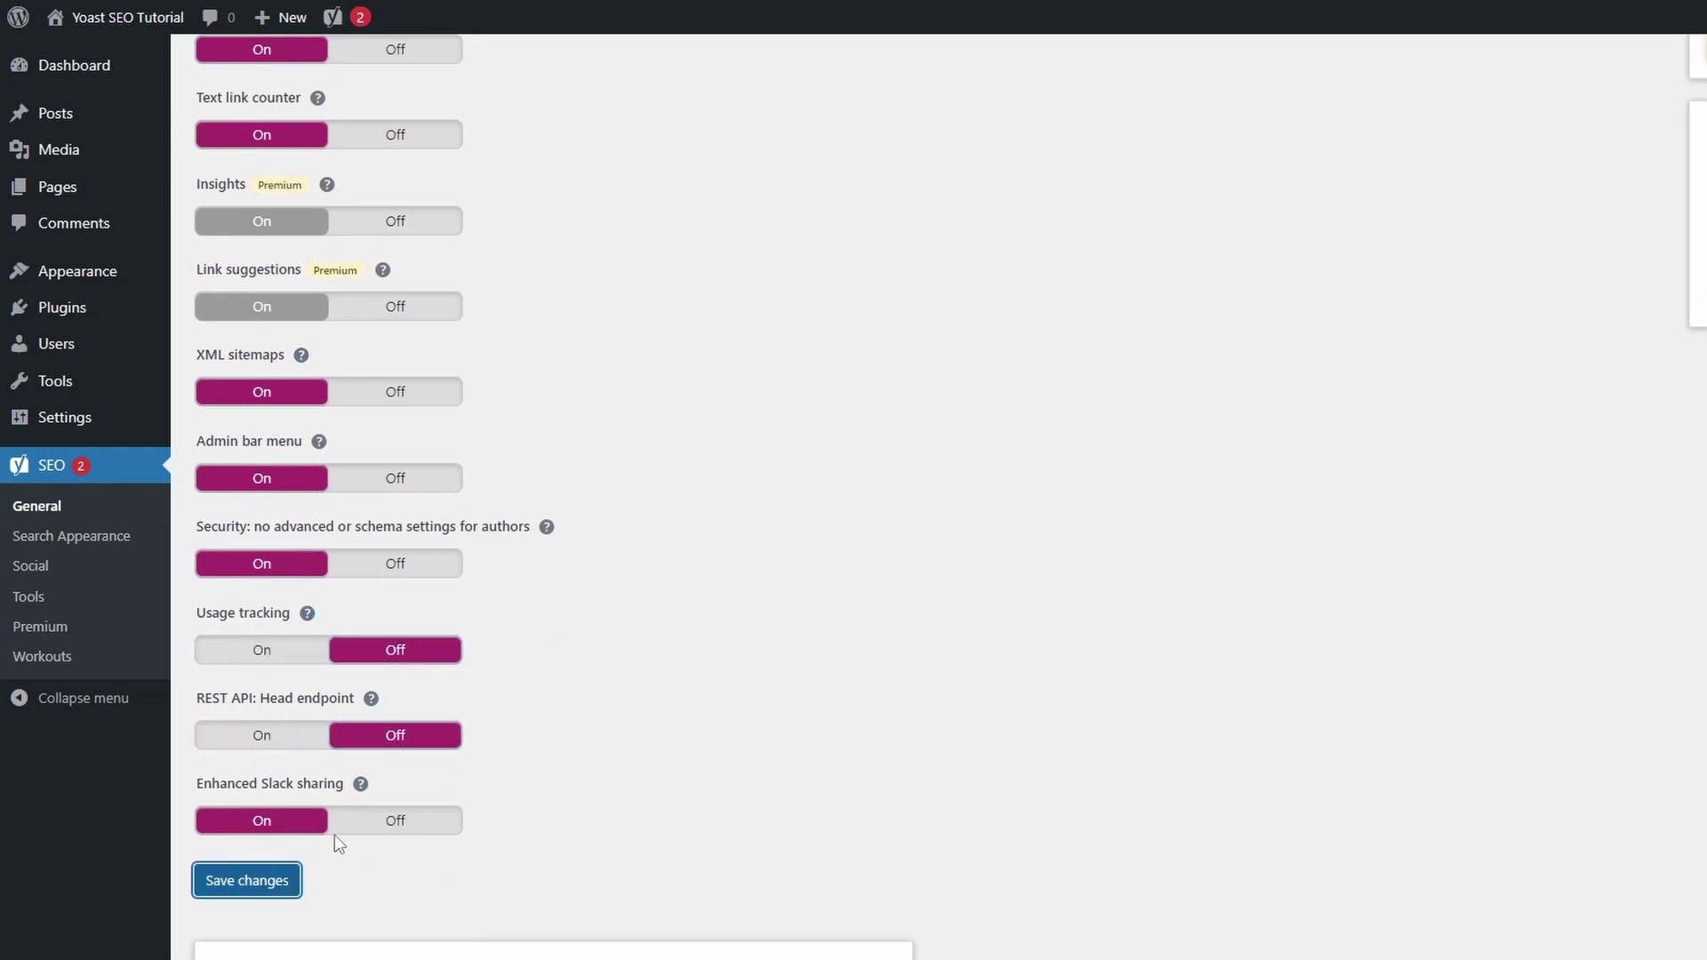
- Turn off the Semrush and Wincher integrations, save, then view the Webmaster Tools verification help
click(425, 124)
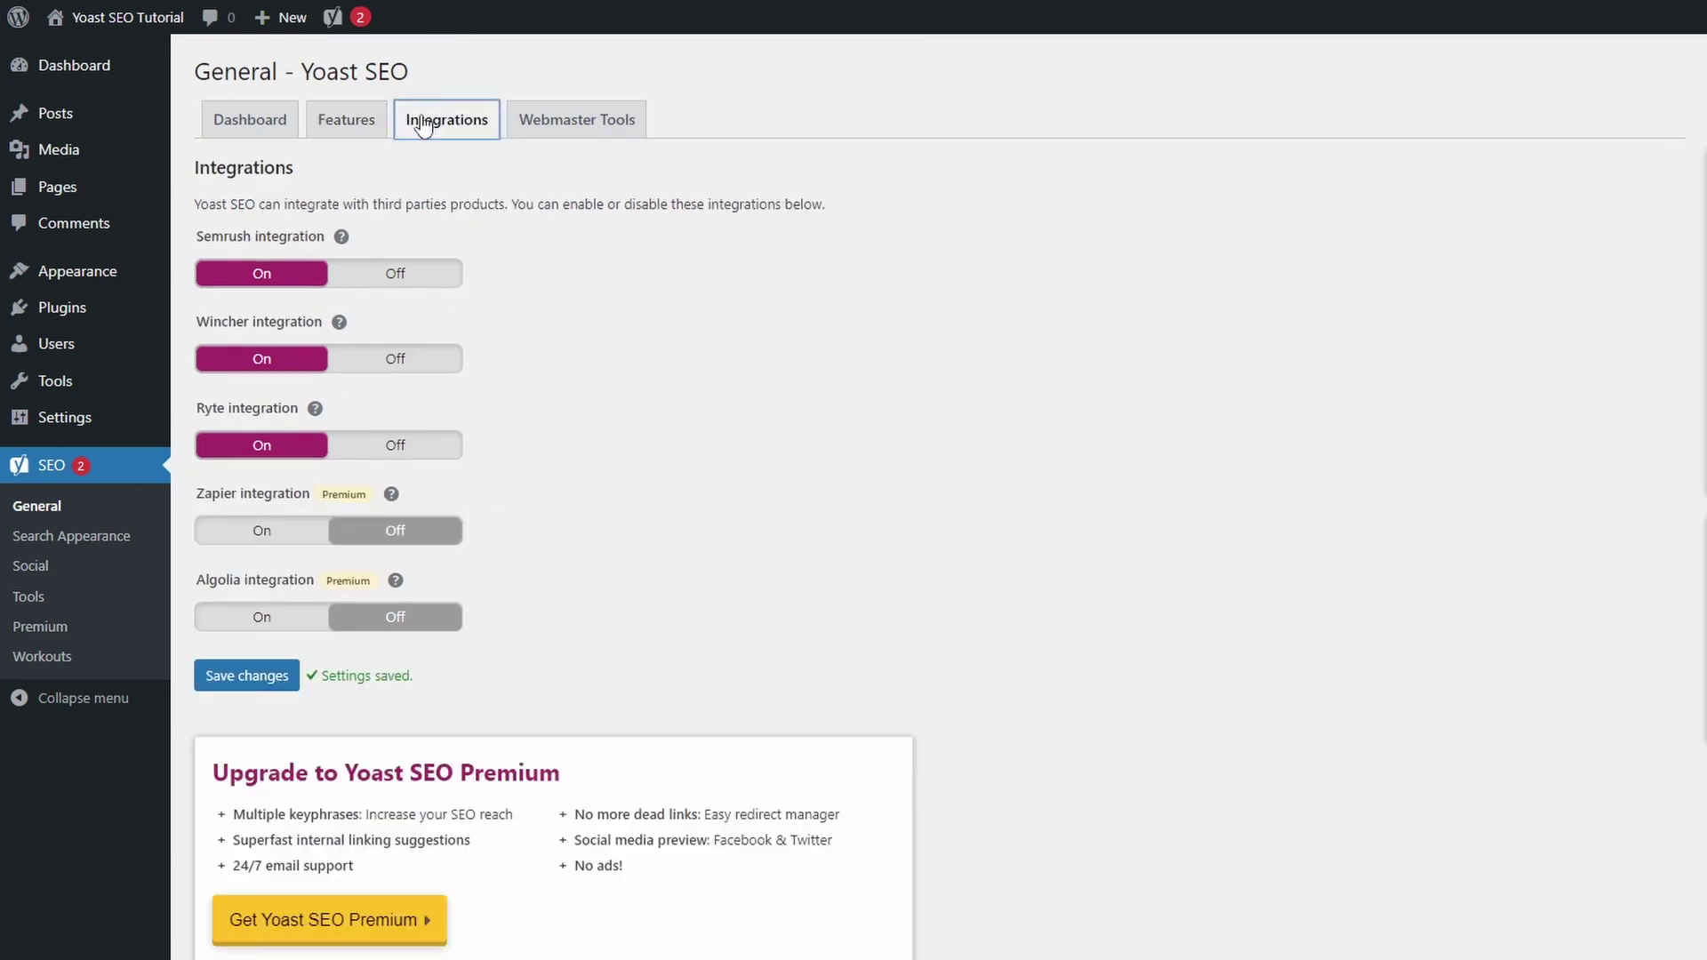
click(399, 278)
click(401, 360)
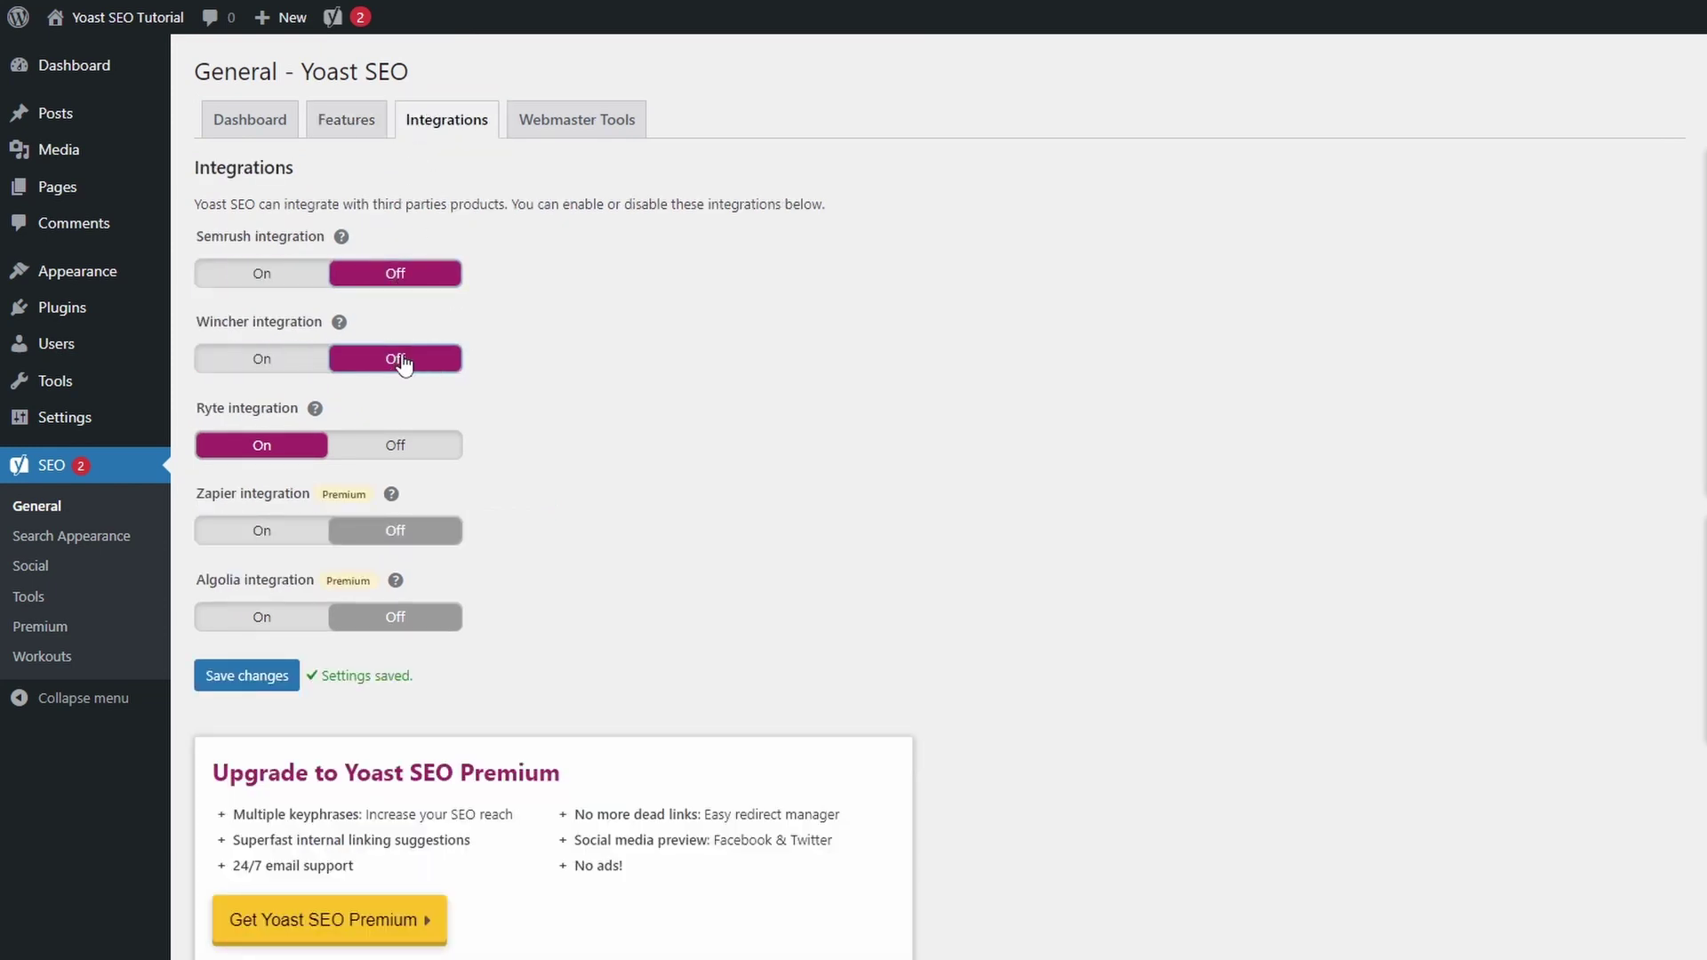
click(249, 678)
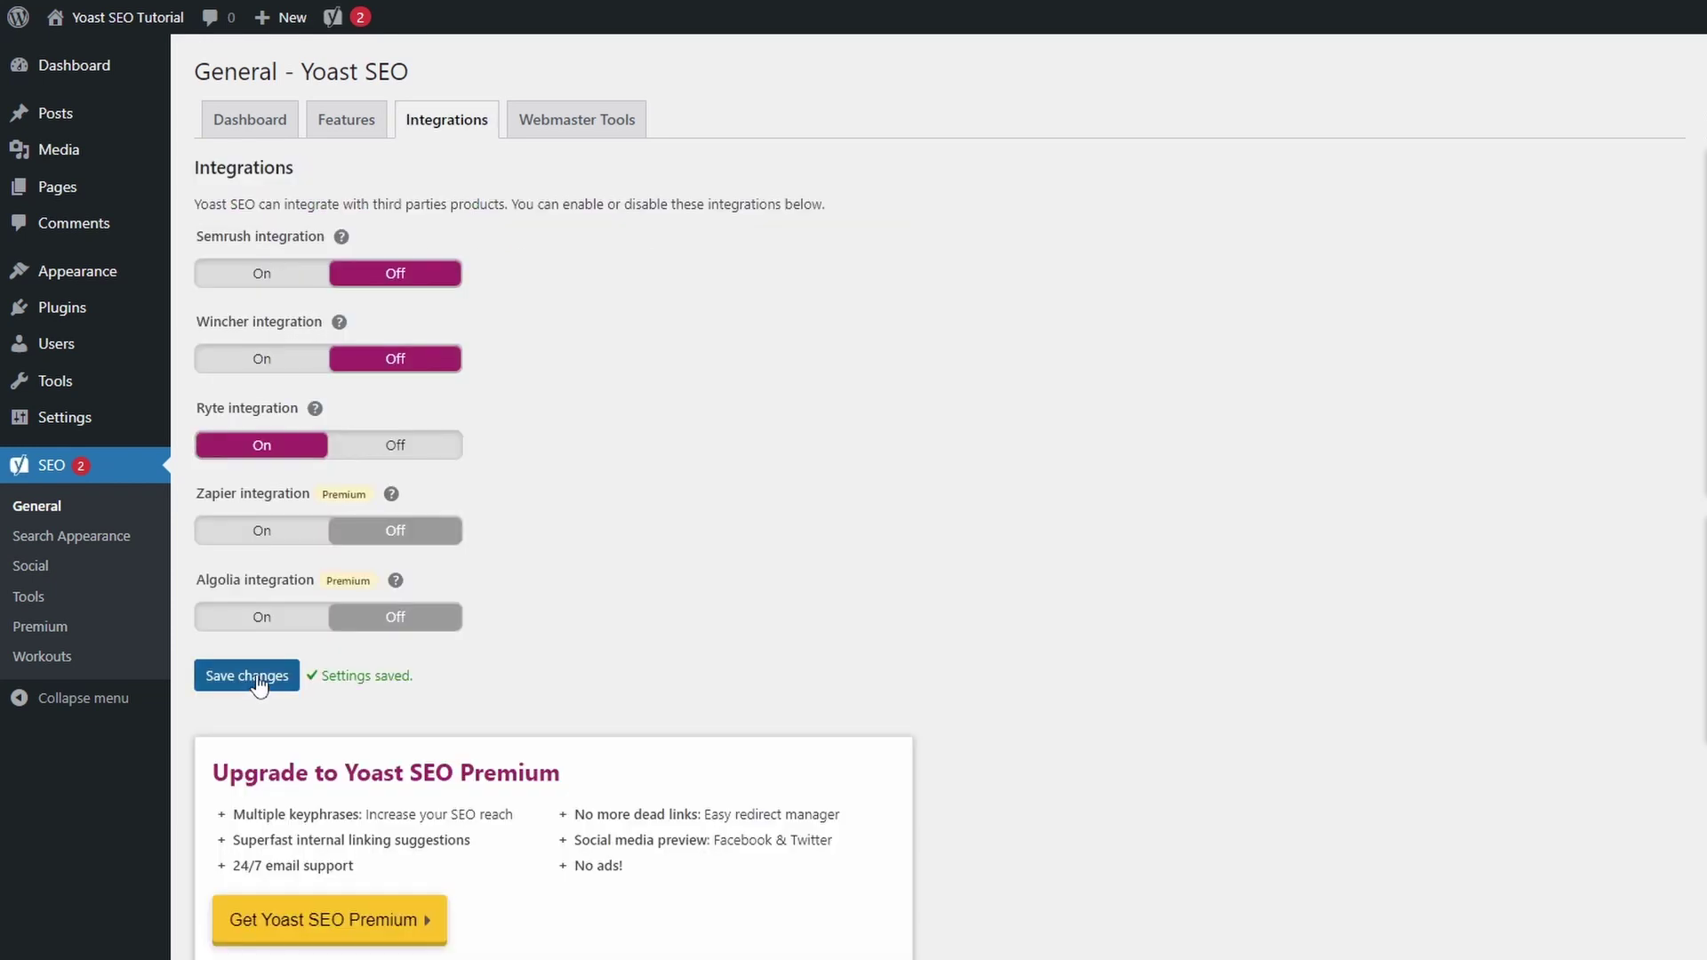
click(583, 121)
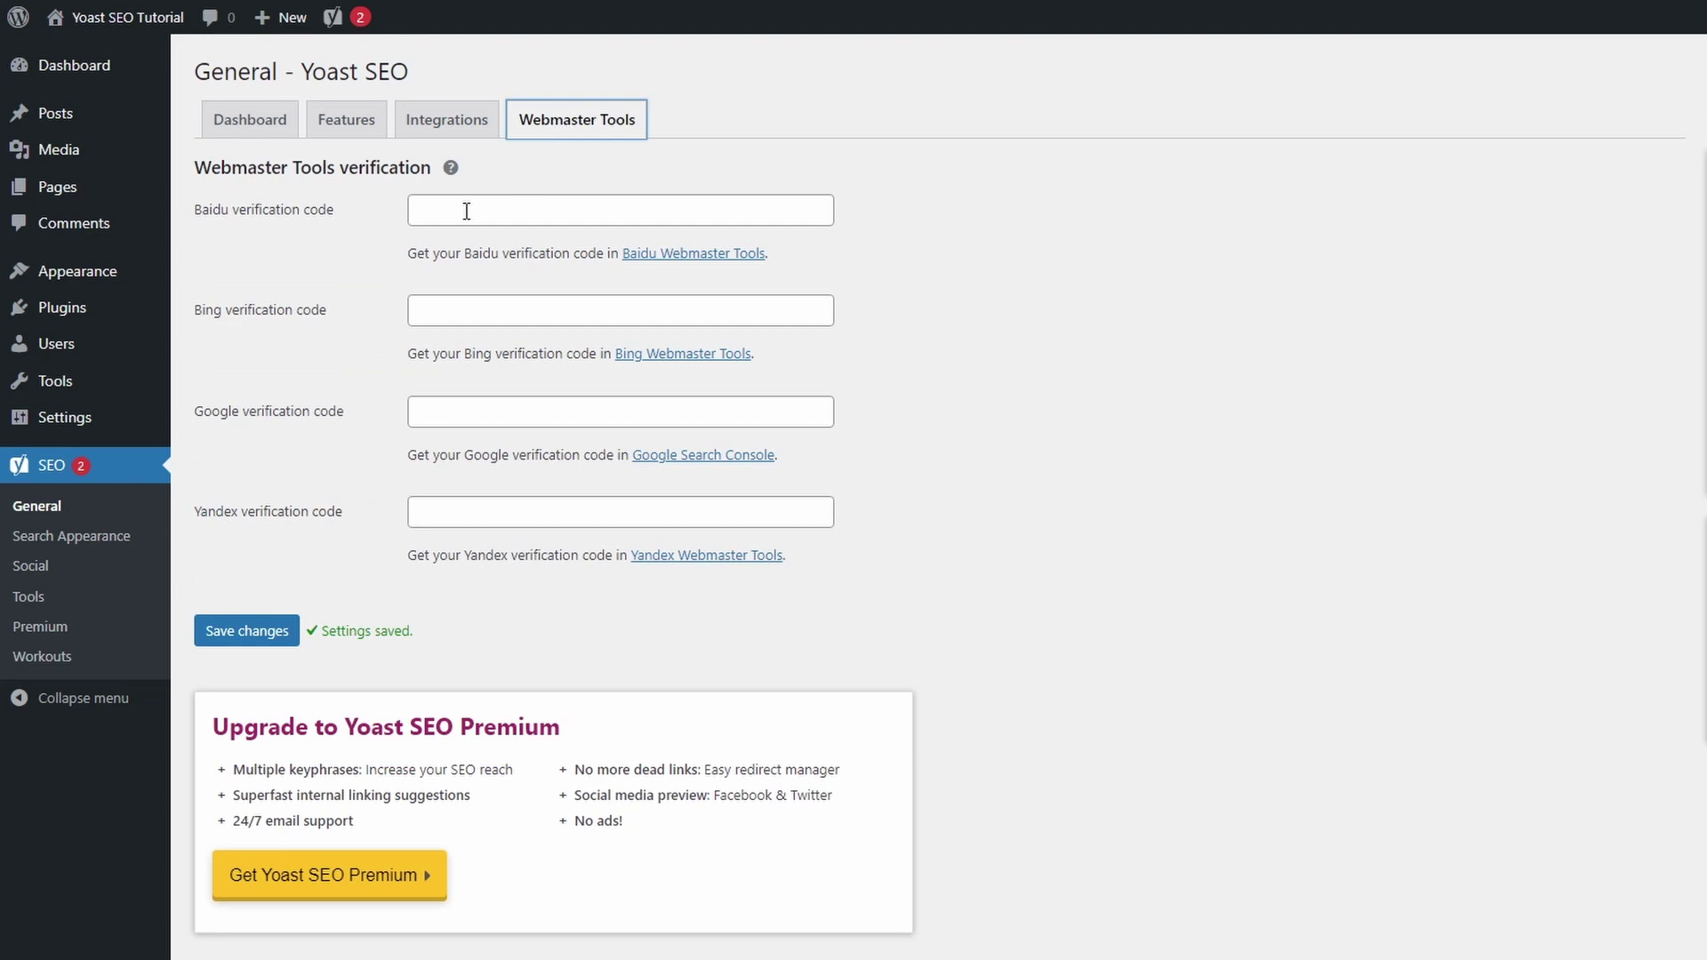
click(451, 168)
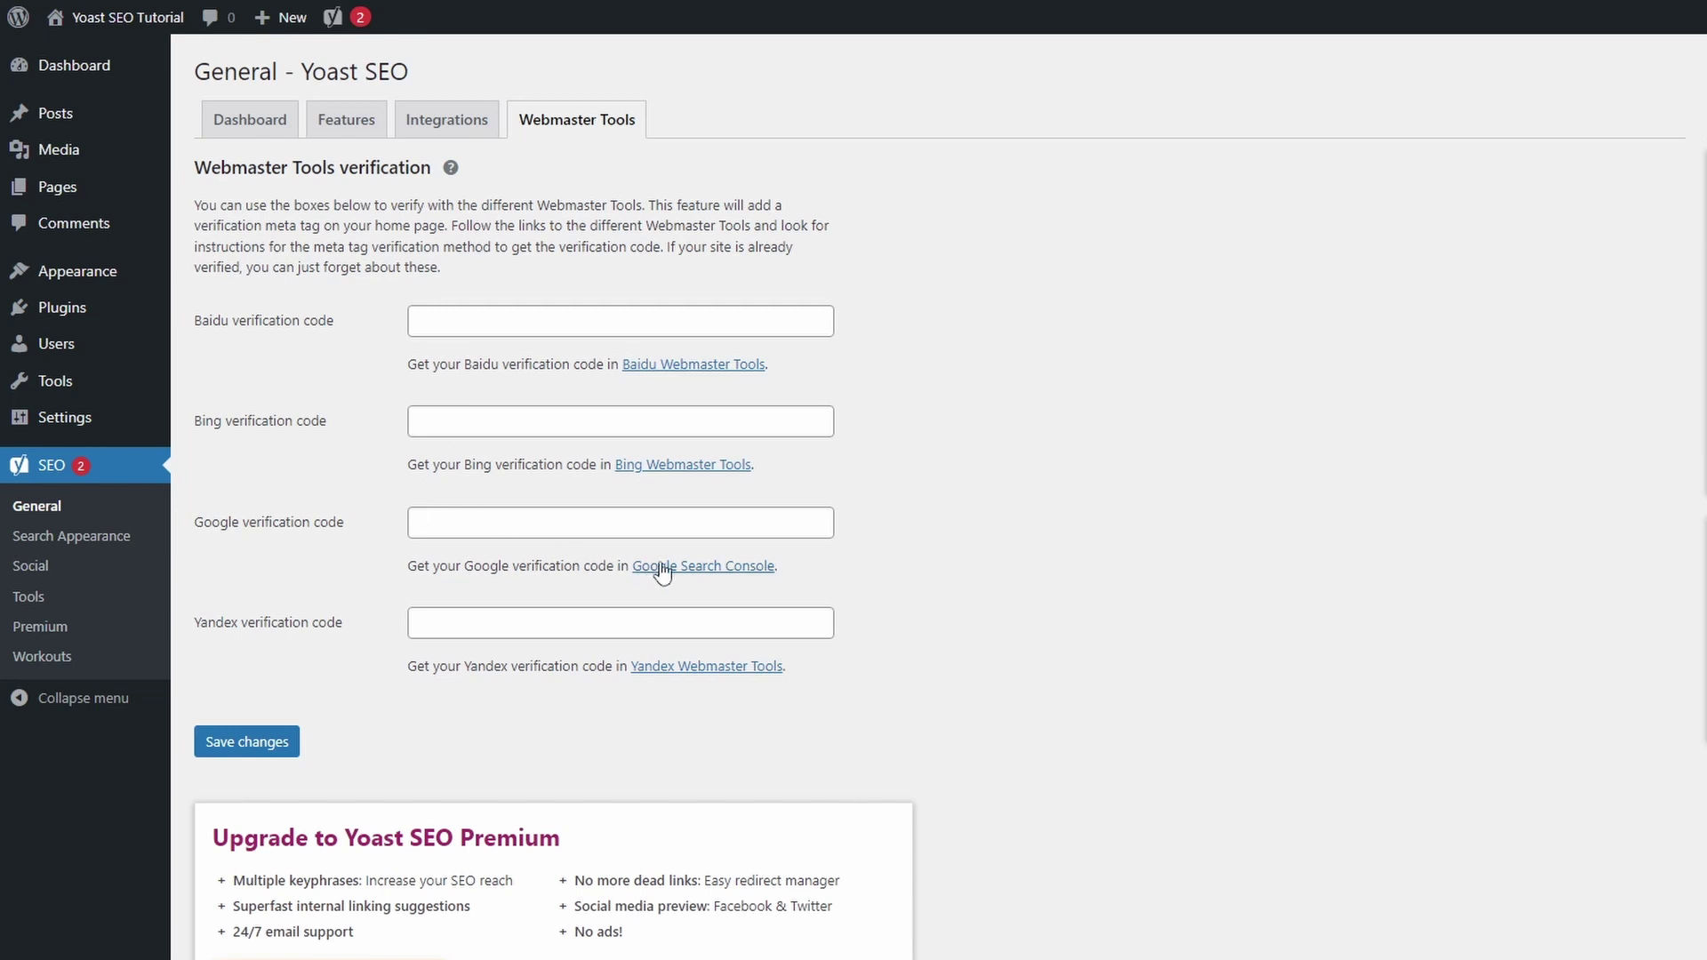
- Set the homepage to display 'Your latest posts' in Reading Settings and save
click(129, 548)
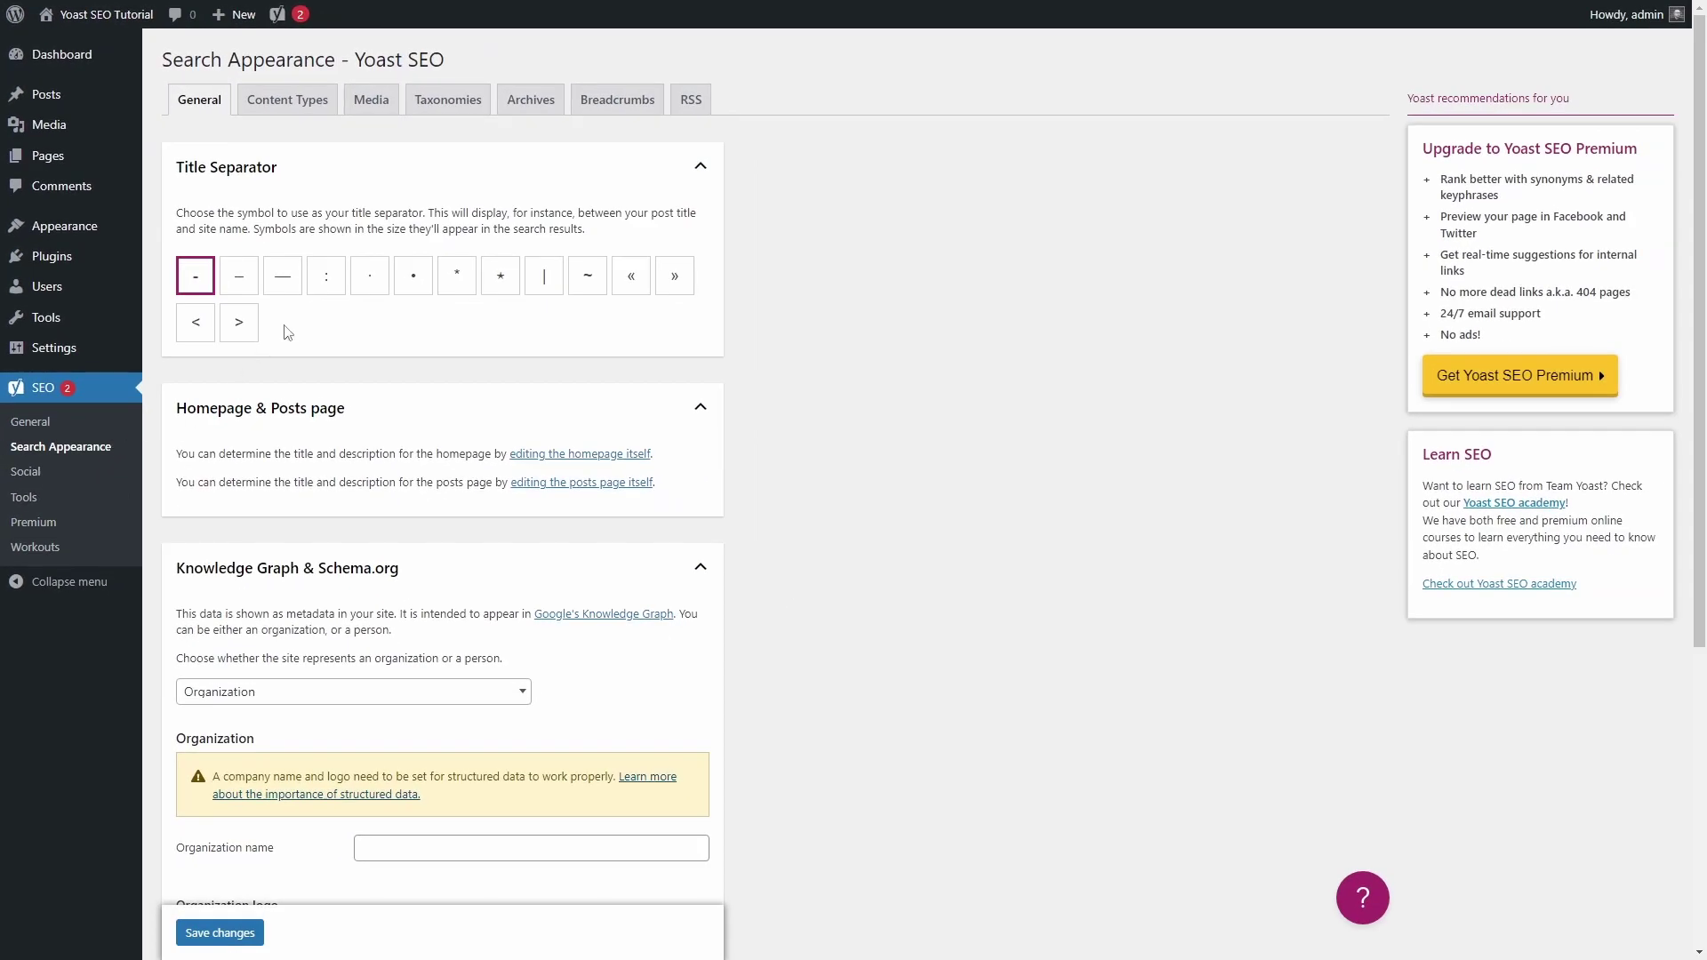
mouse_move(145, 346)
click(174, 398)
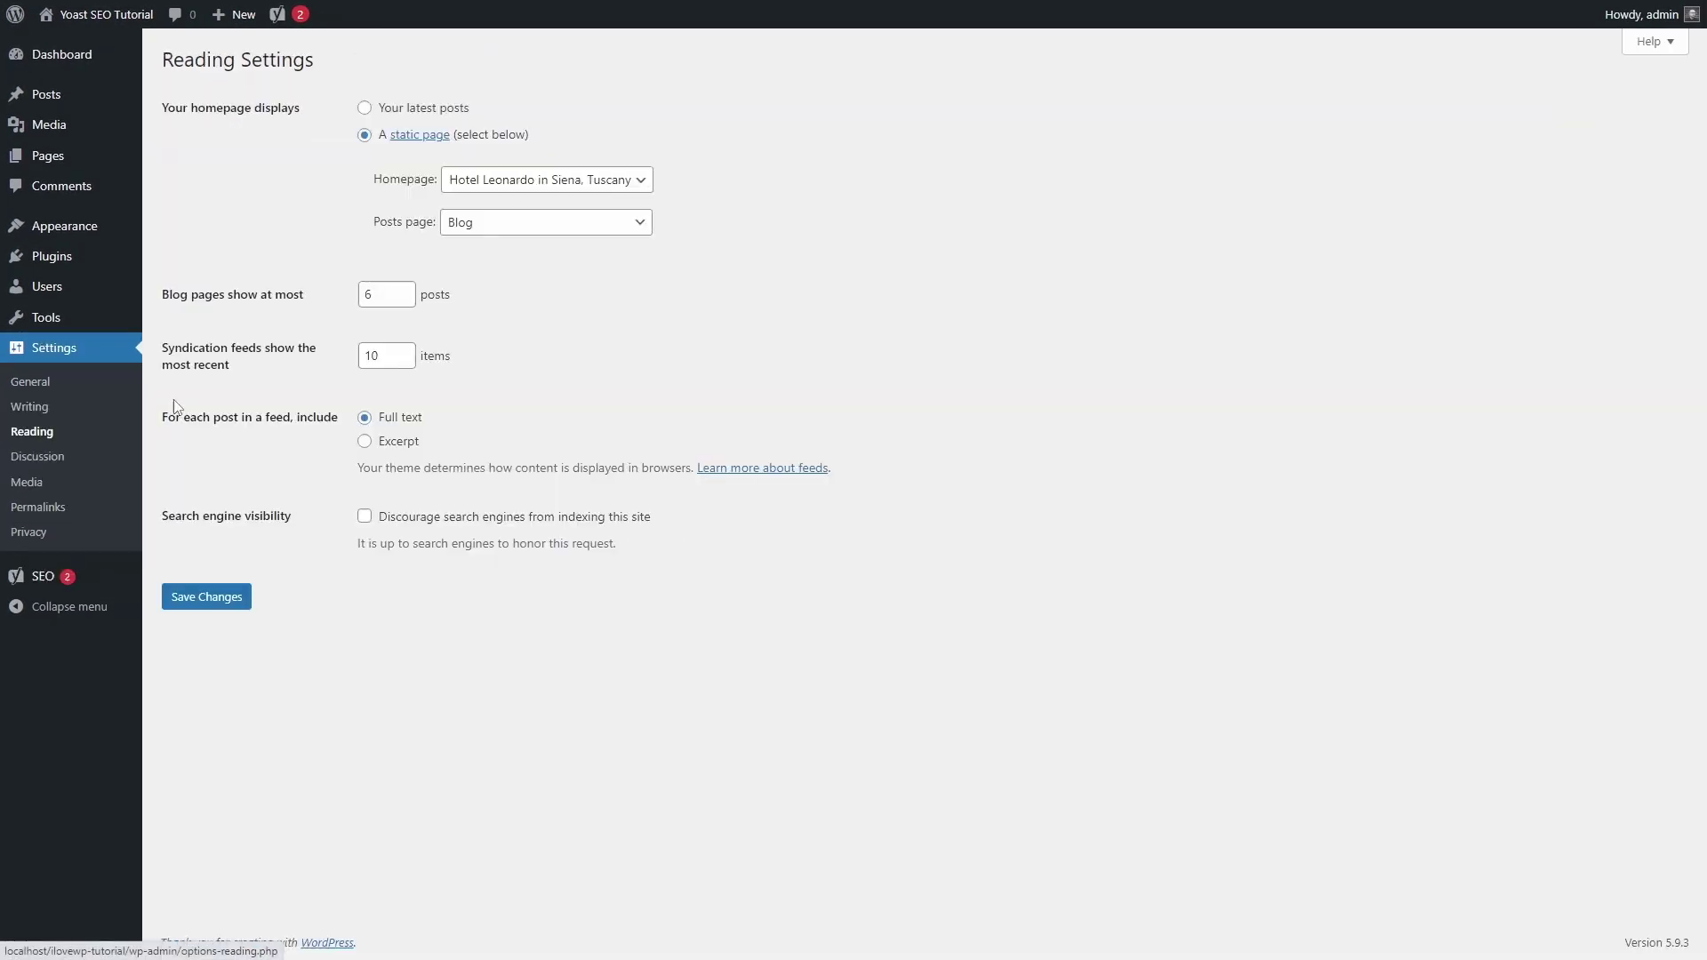
click(395, 109)
click(221, 594)
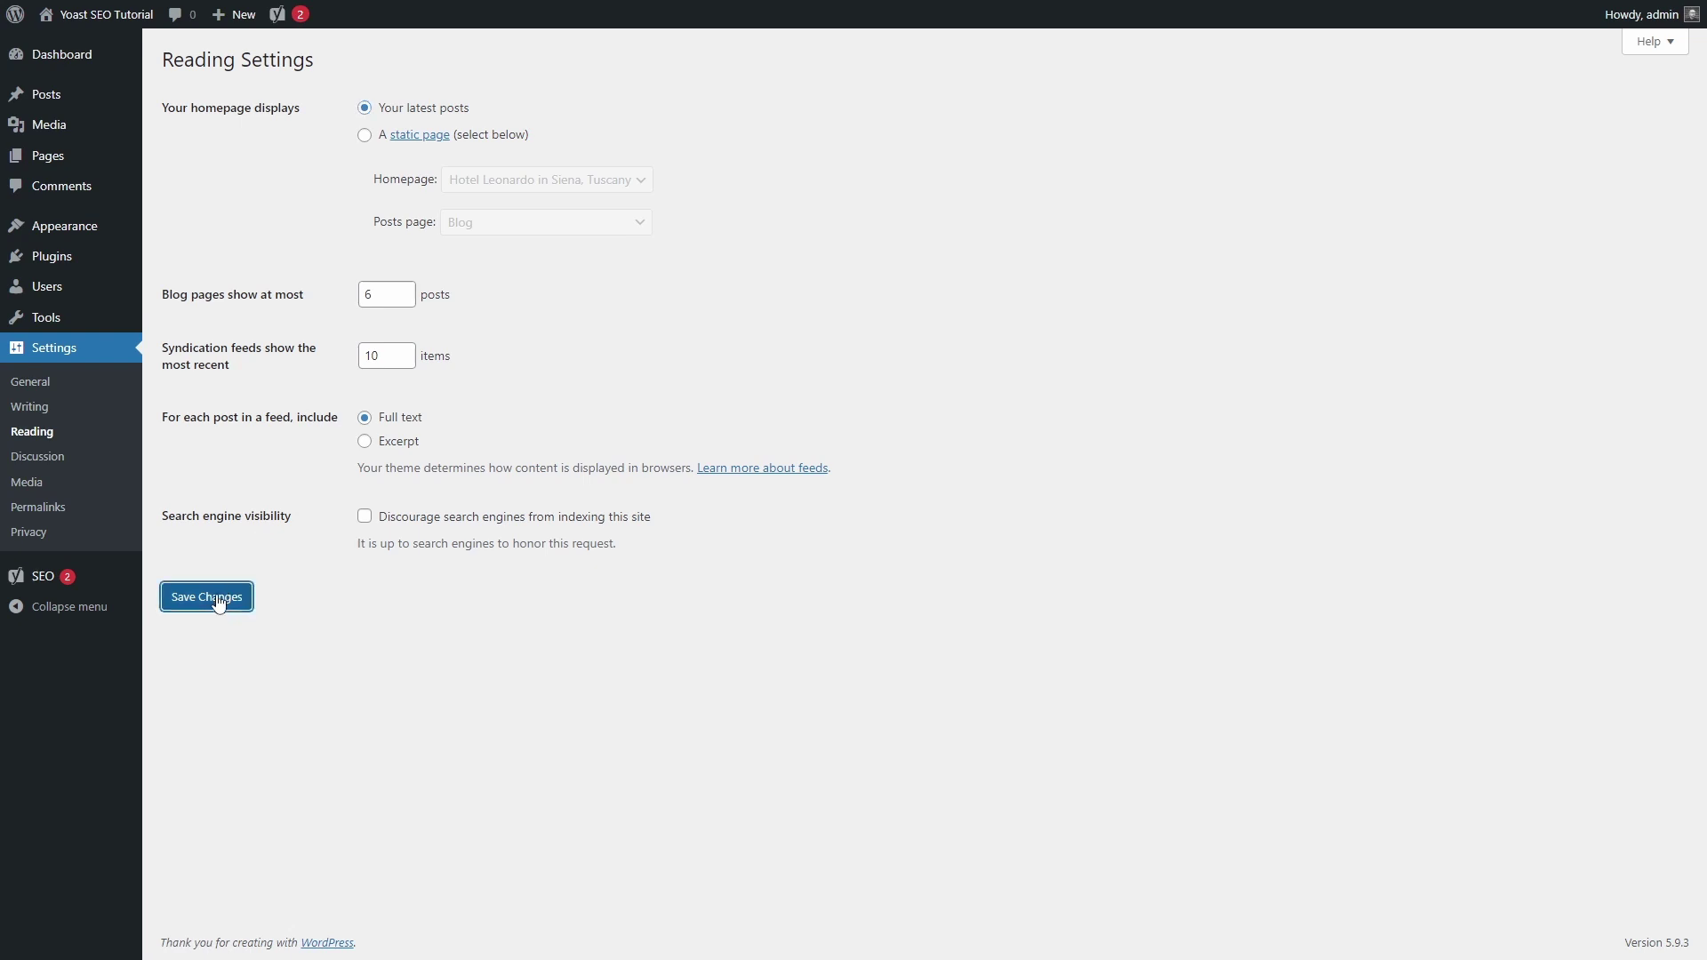
- Show the Content Types tab of Yoast's Search Appearance settings
mouse_move(68, 579)
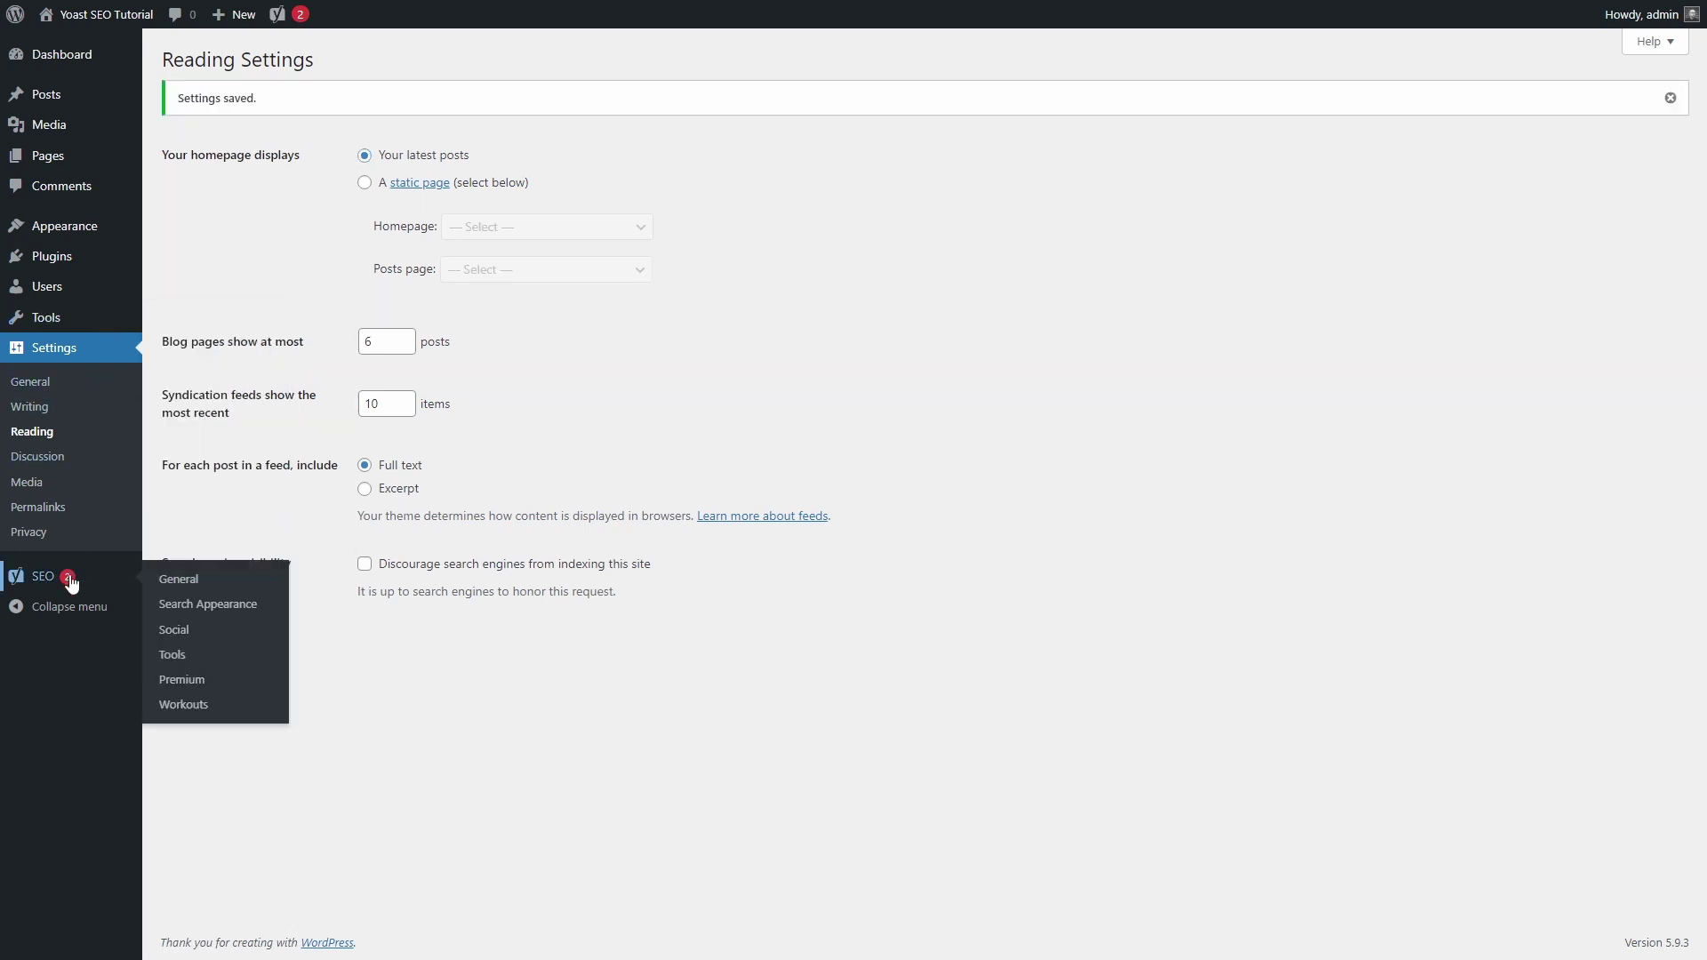
click(175, 608)
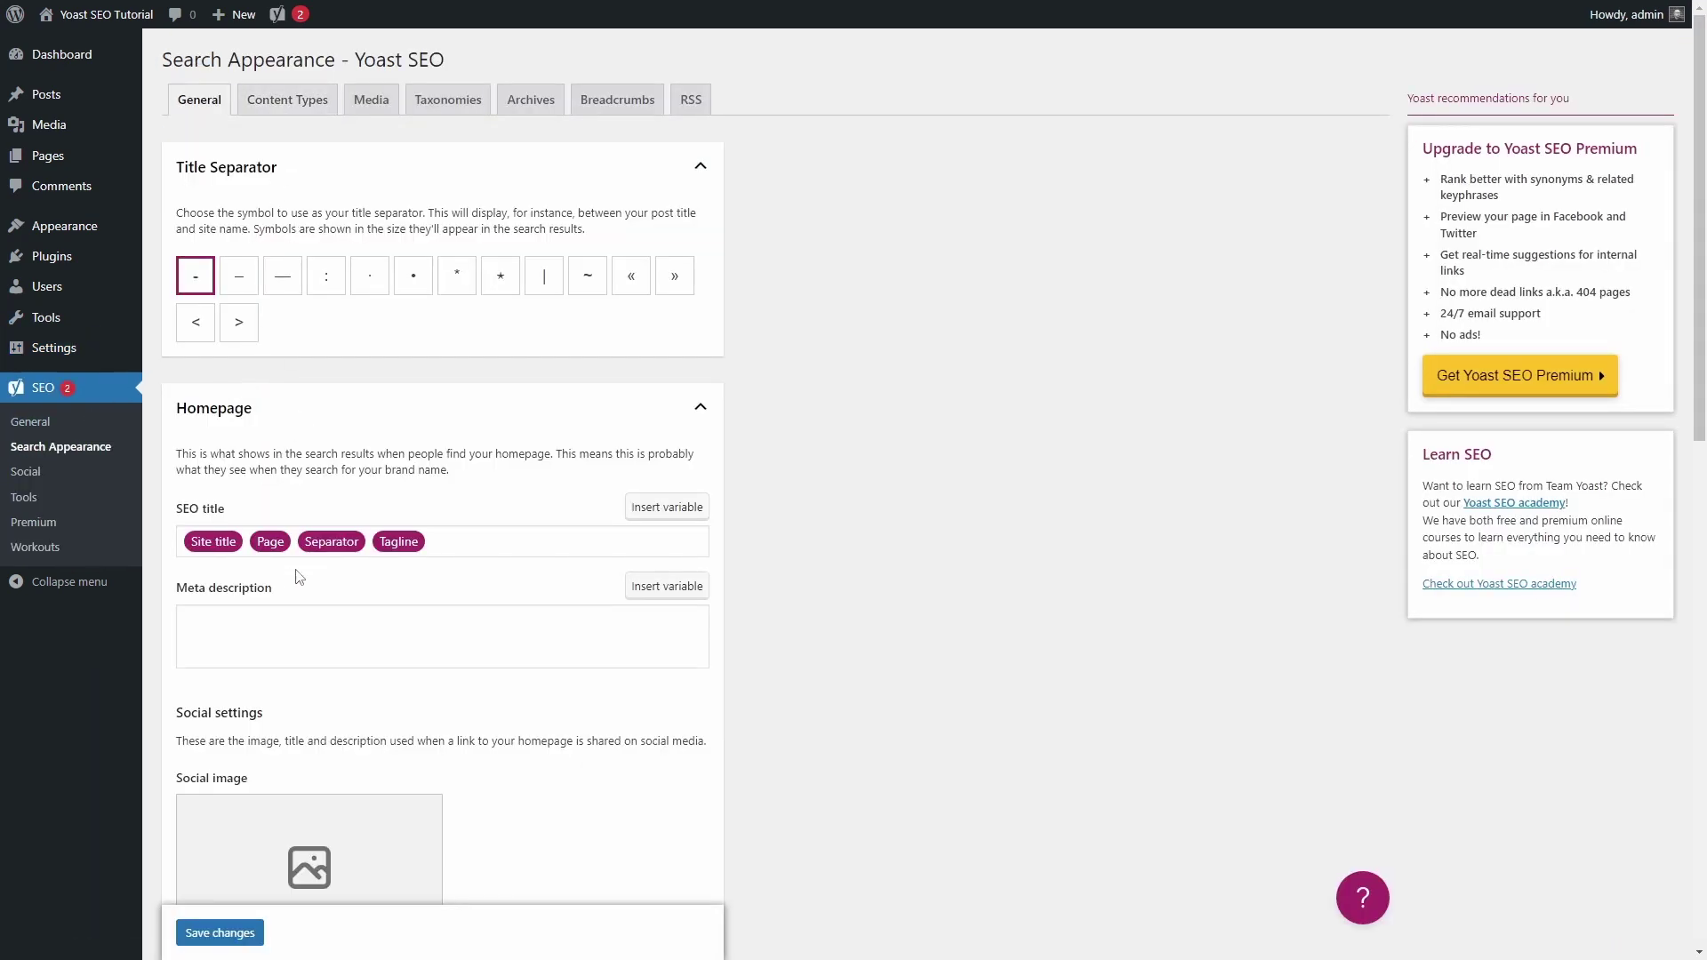
scroll(311, 534, down, 2)
scroll(325, 460, down, 2)
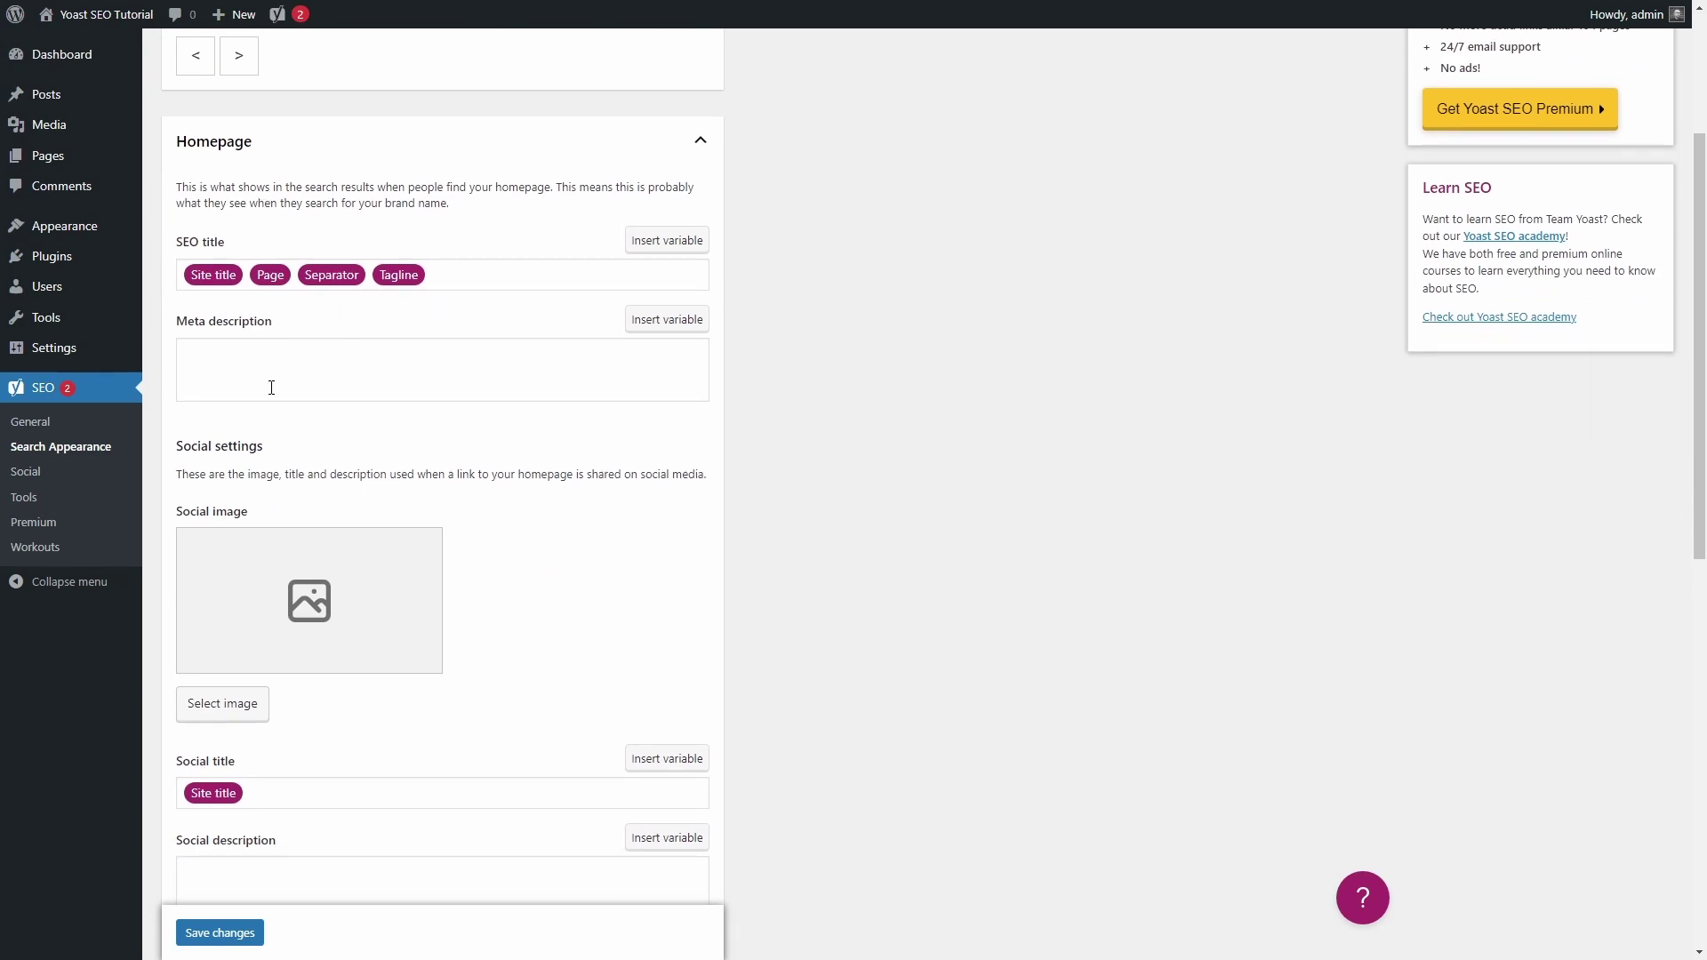
scroll(271, 391, down, 5)
scroll(278, 400, down, 2)
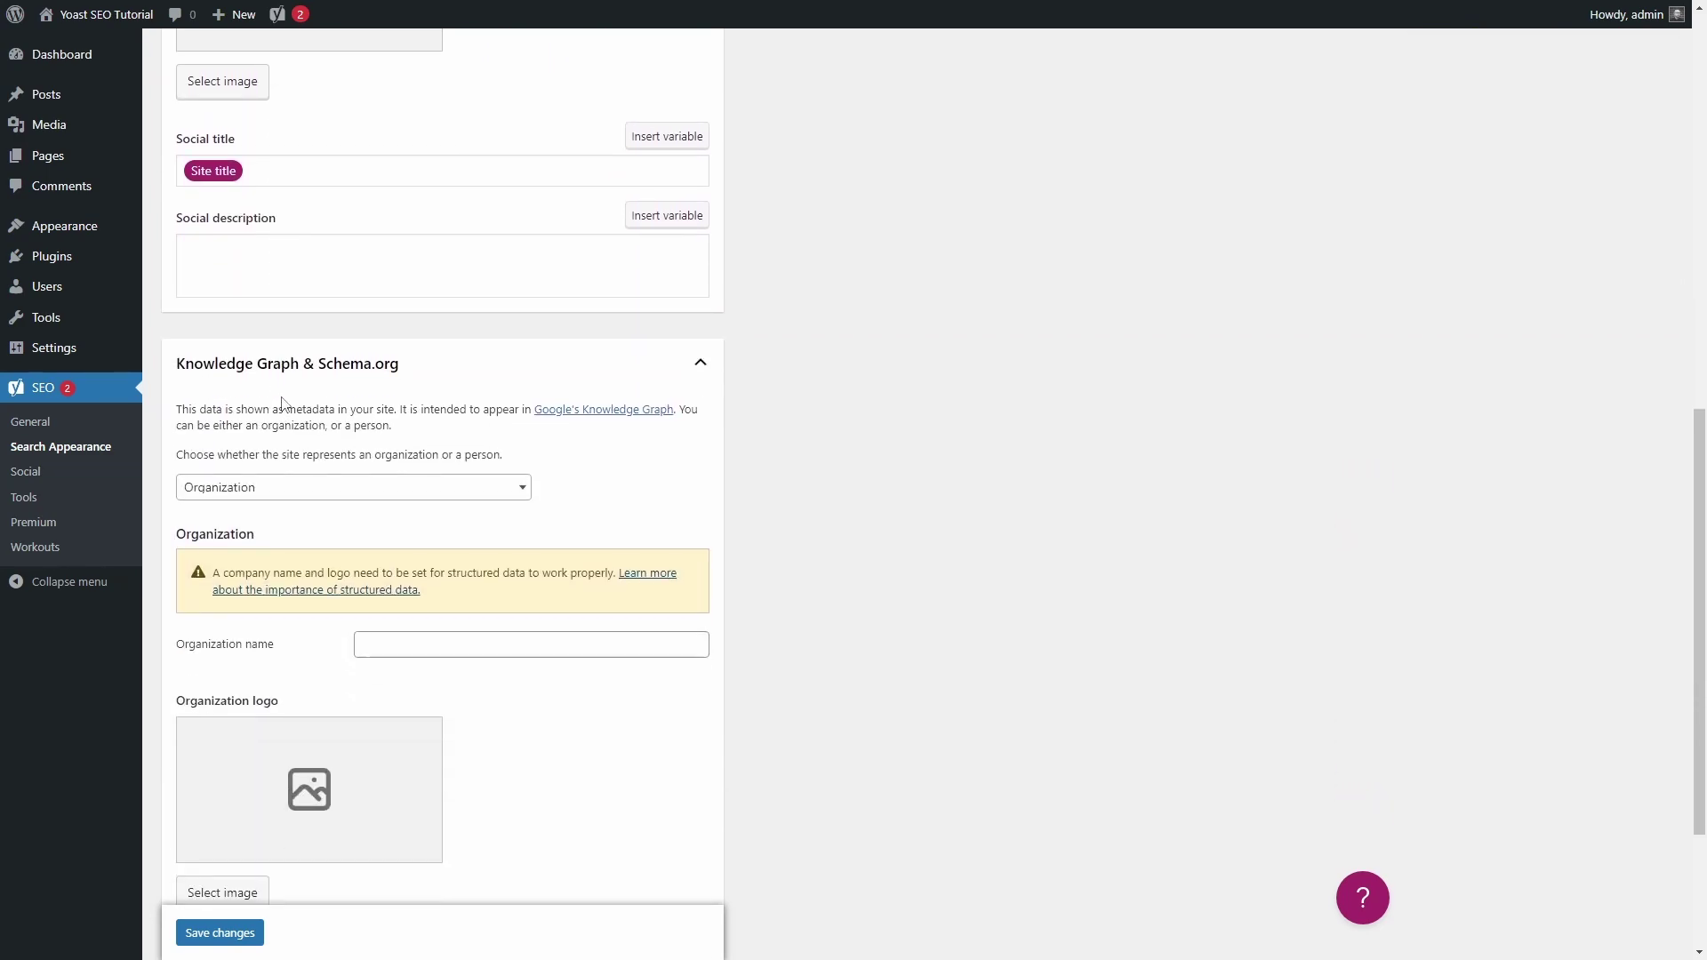
scroll(279, 400, up, 10)
click(287, 105)
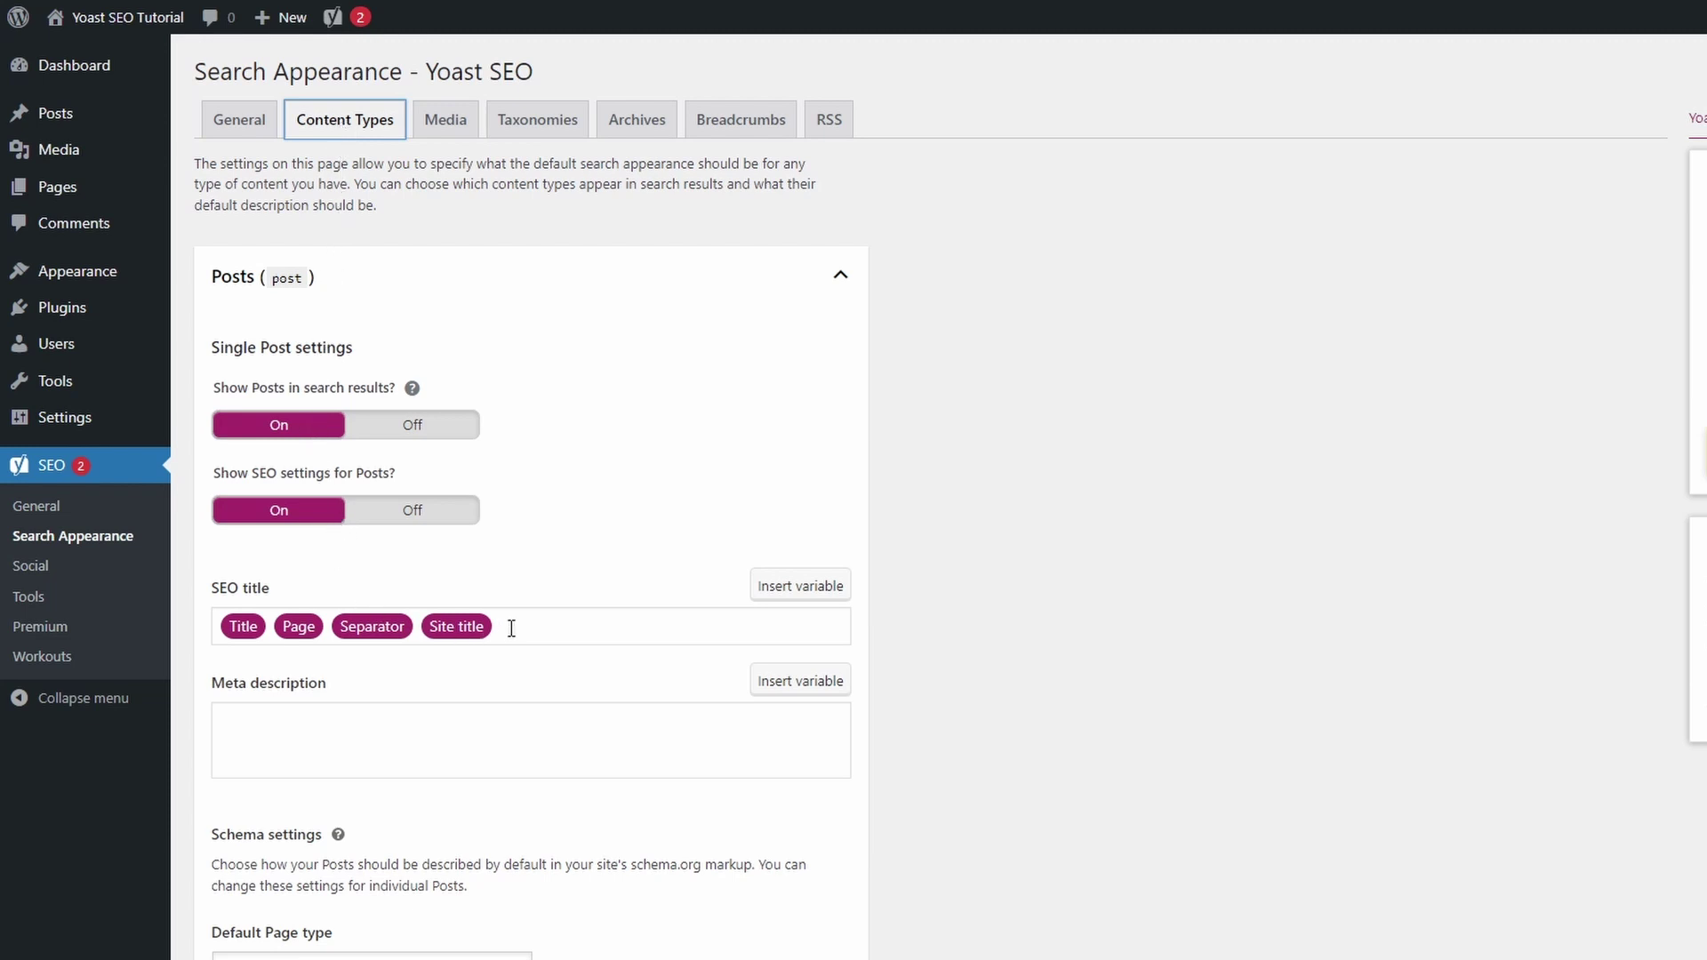
- Insert the Excerpt variable into the Posts meta description template
scroll(451, 726, down, 4)
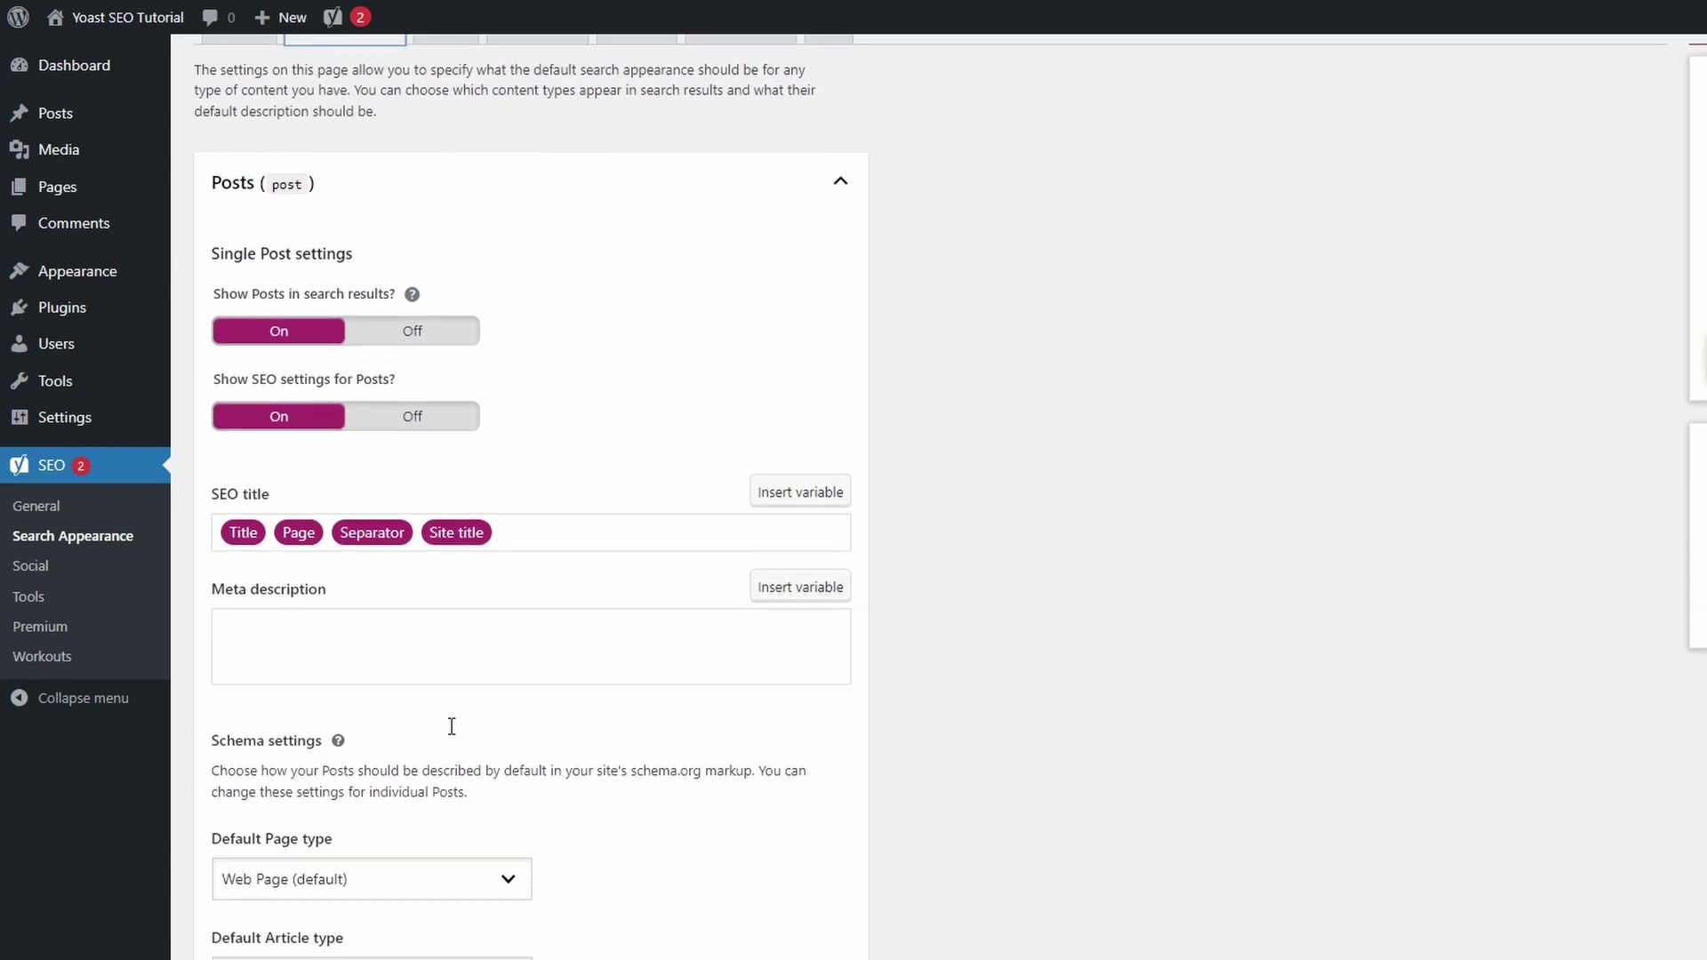
scroll(455, 733, up, 4)
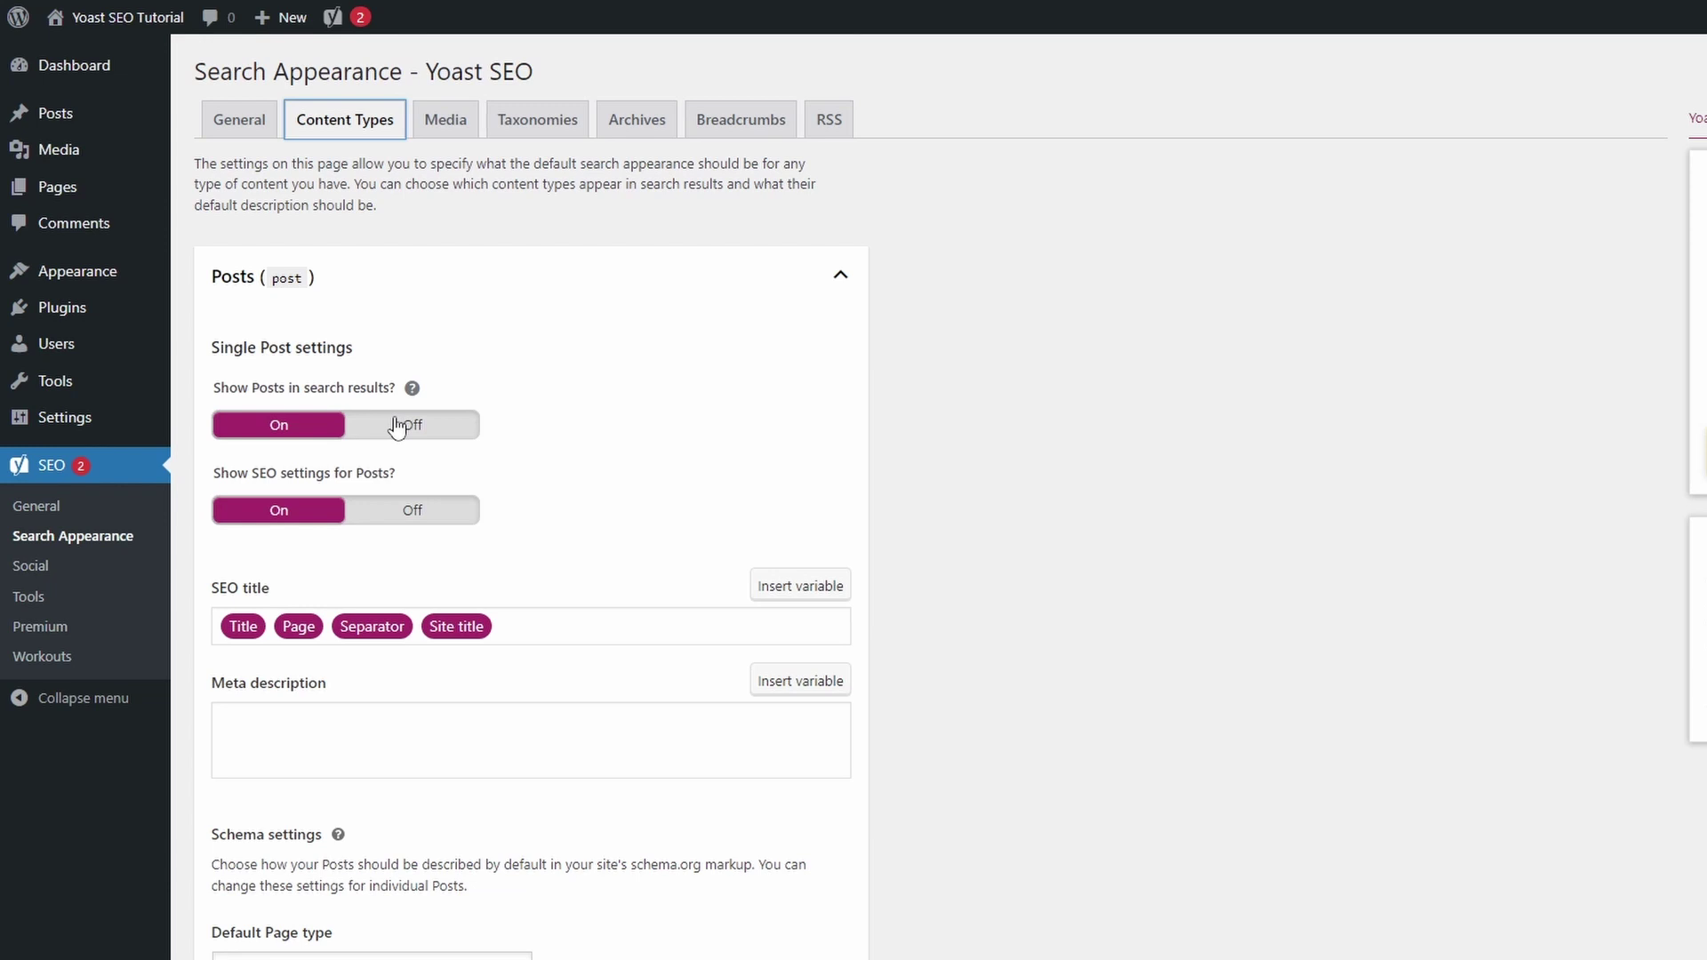
click(362, 739)
click(800, 681)
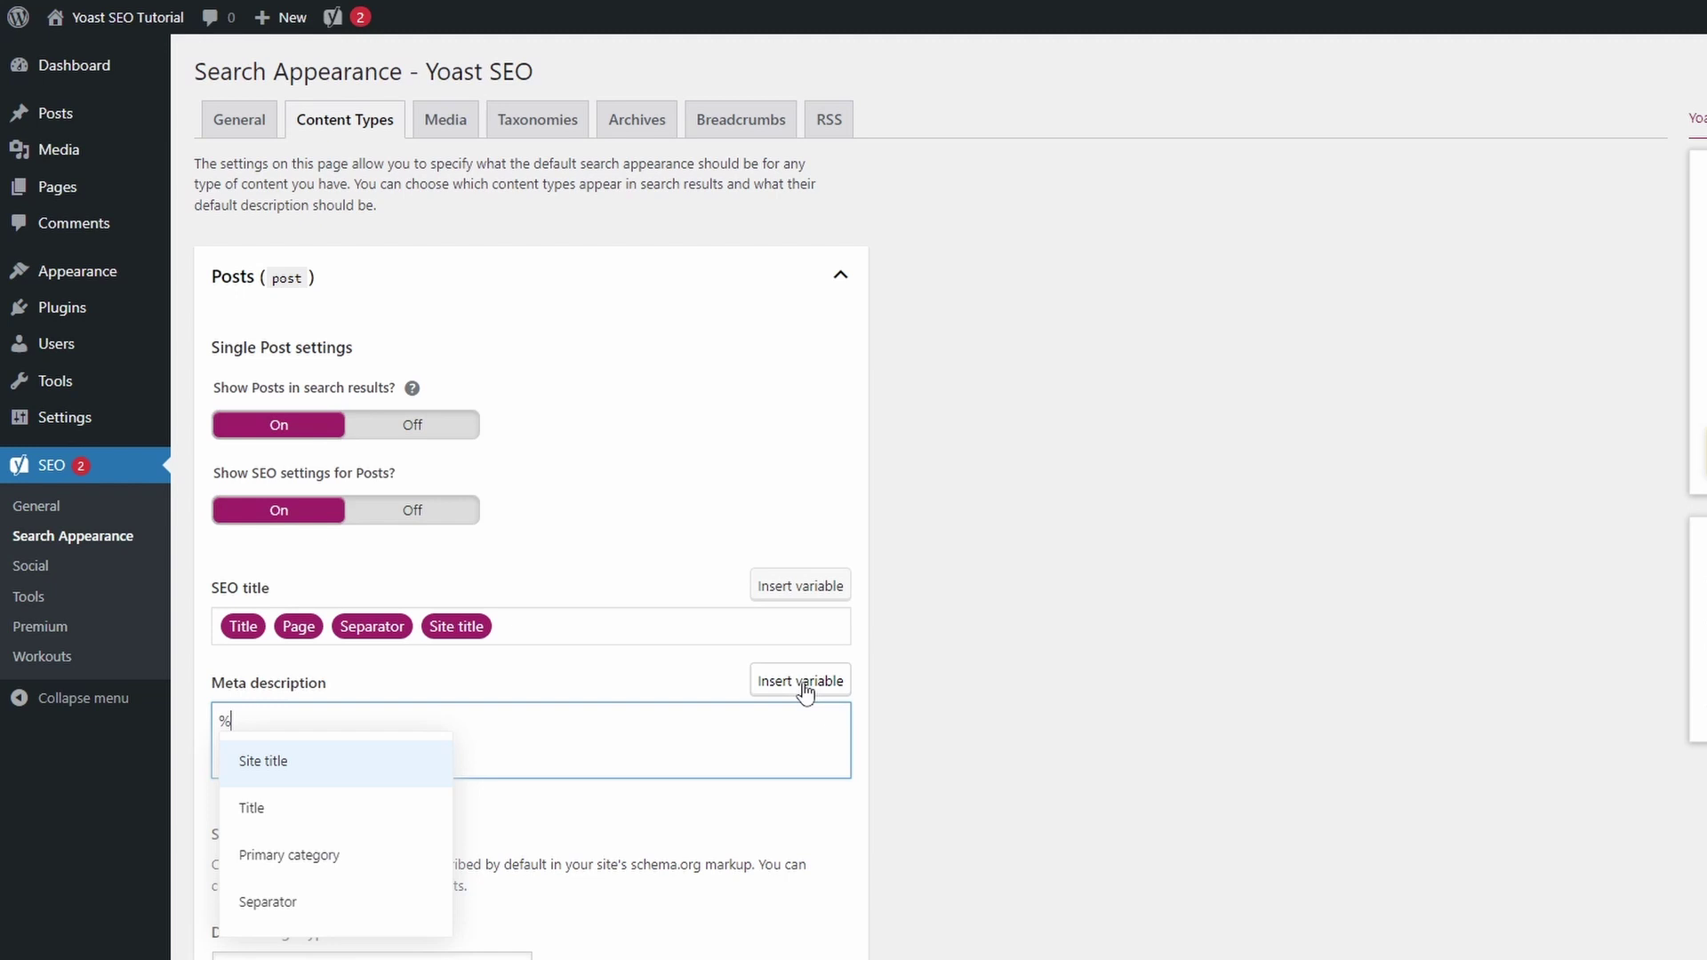
text(ex)
click(294, 767)
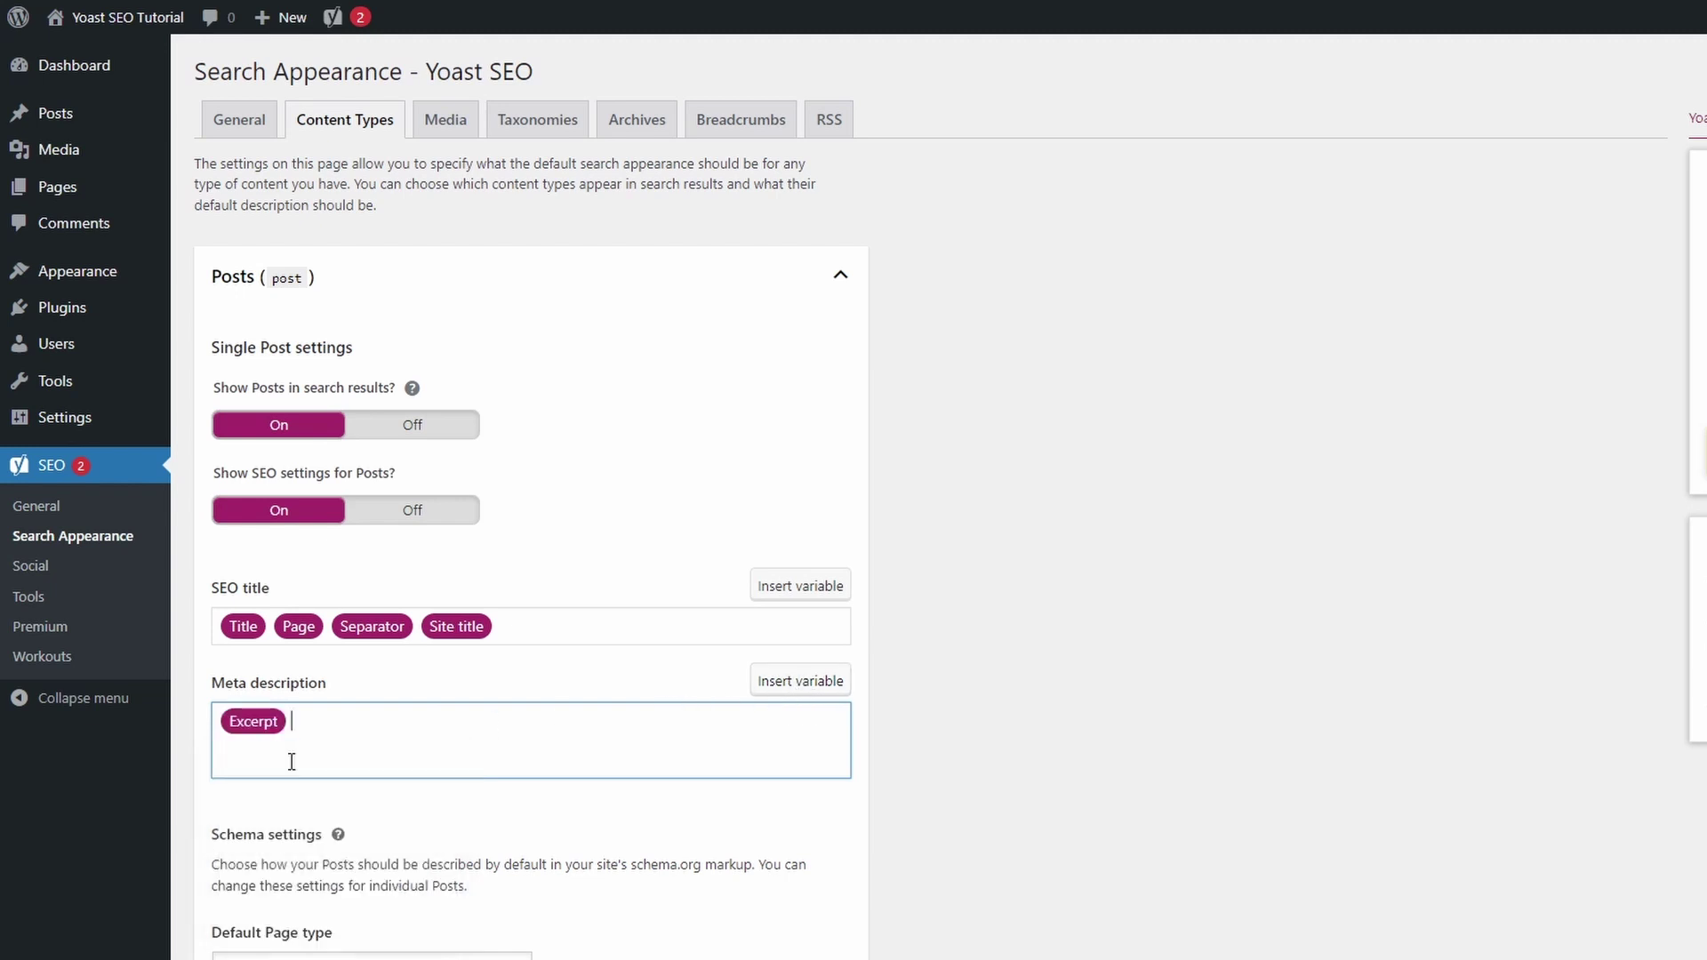
- Expand Pages and insert the Excerpt variable into its meta description template
scroll(336, 734, down, 10)
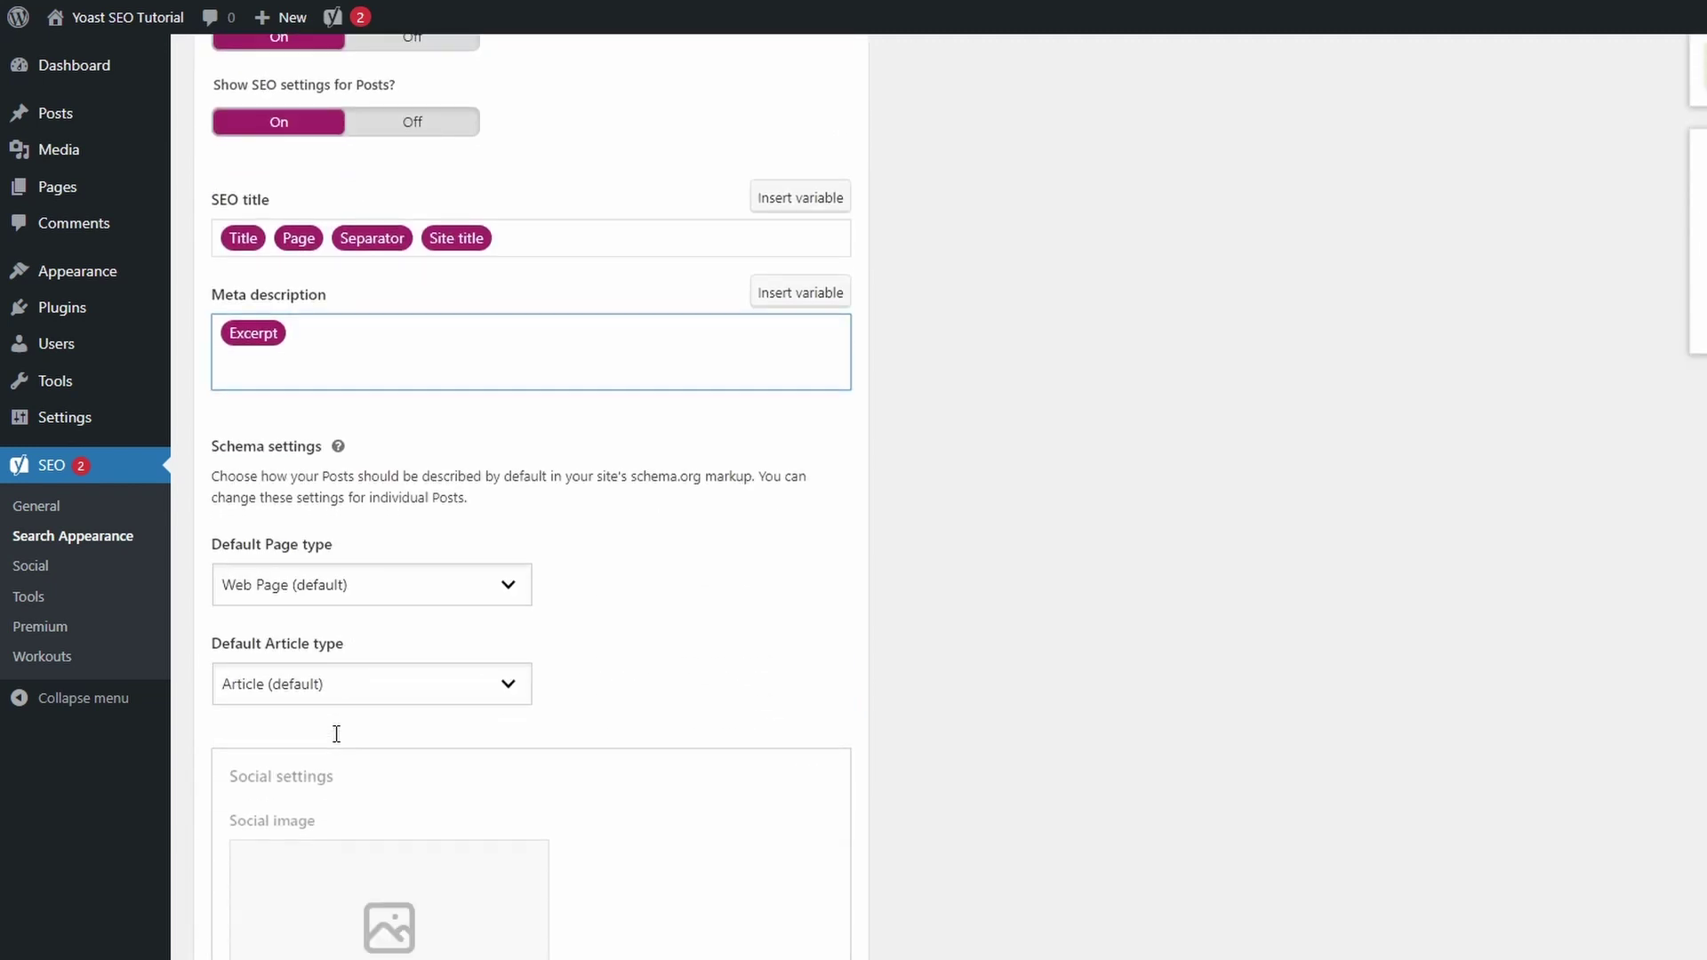
click(387, 956)
scroll(350, 843, down, 8)
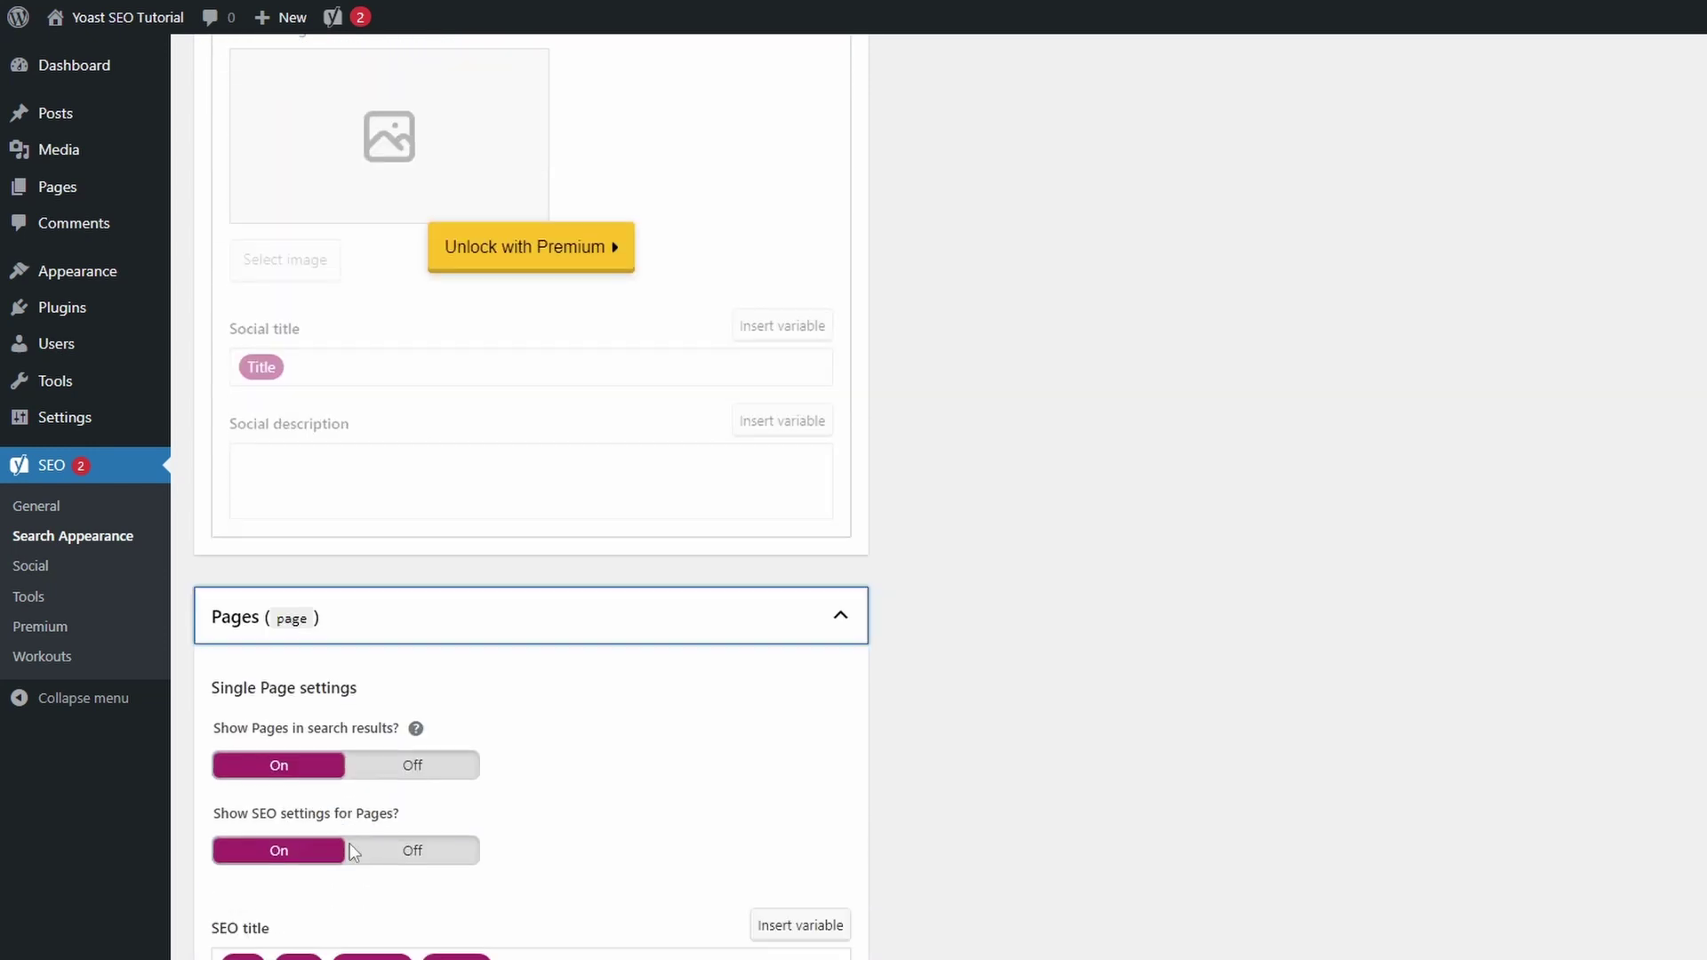
click(458, 651)
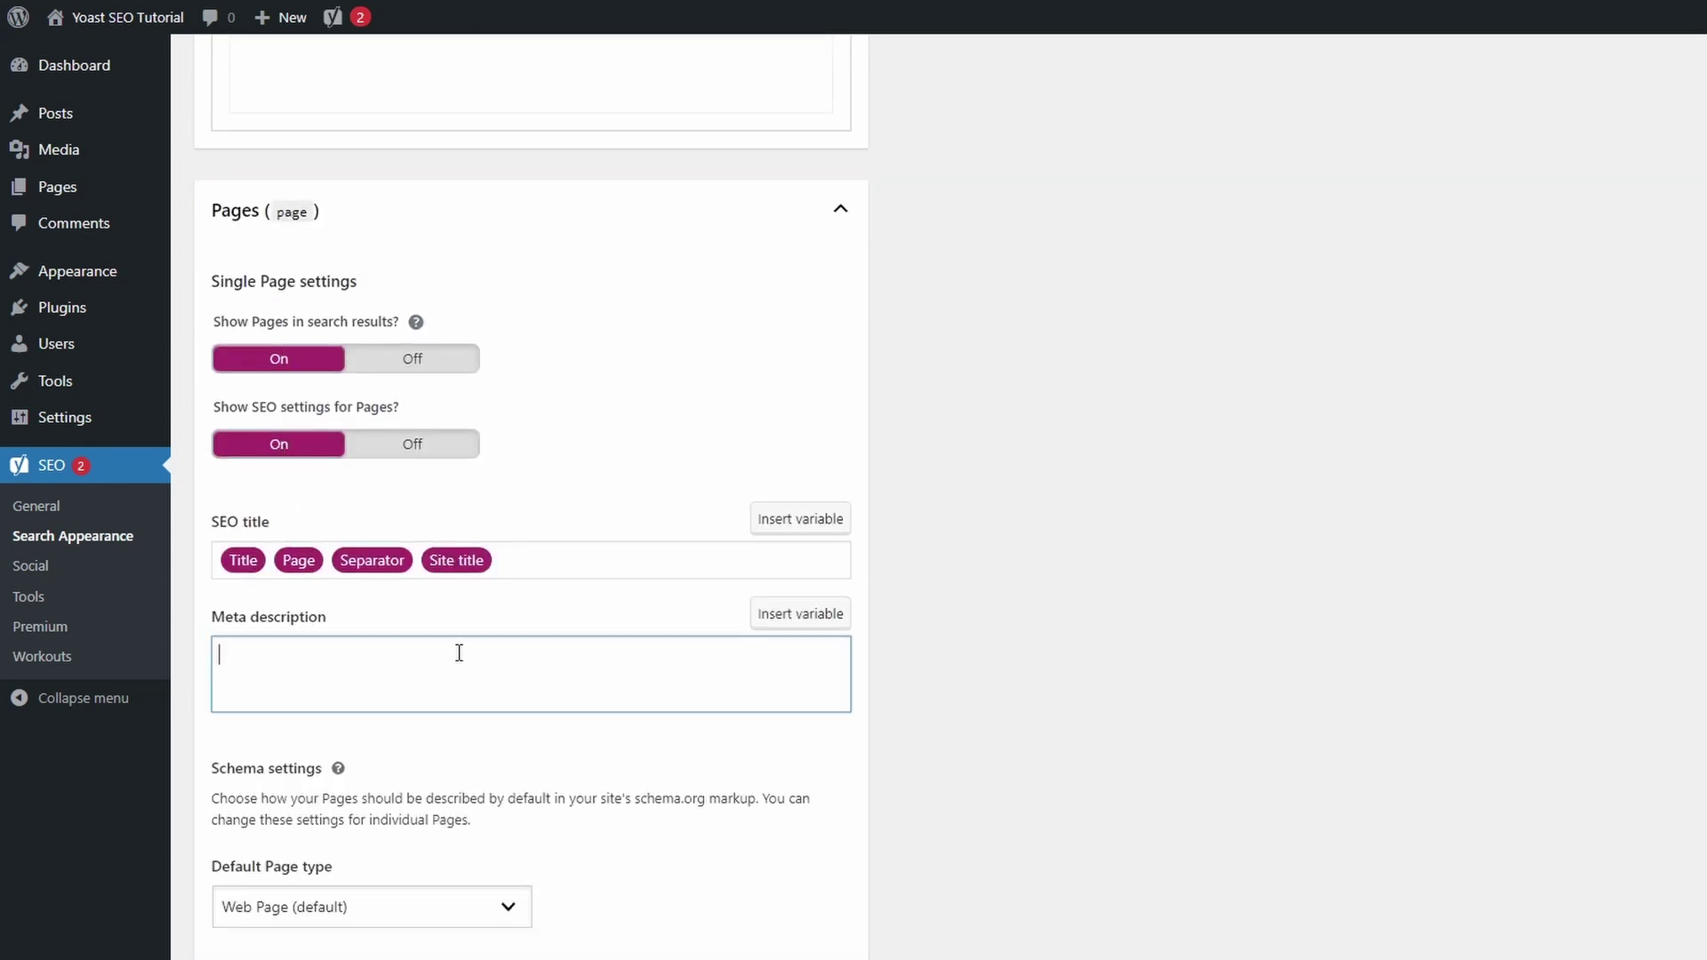
click(806, 621)
text(ex)
click(267, 693)
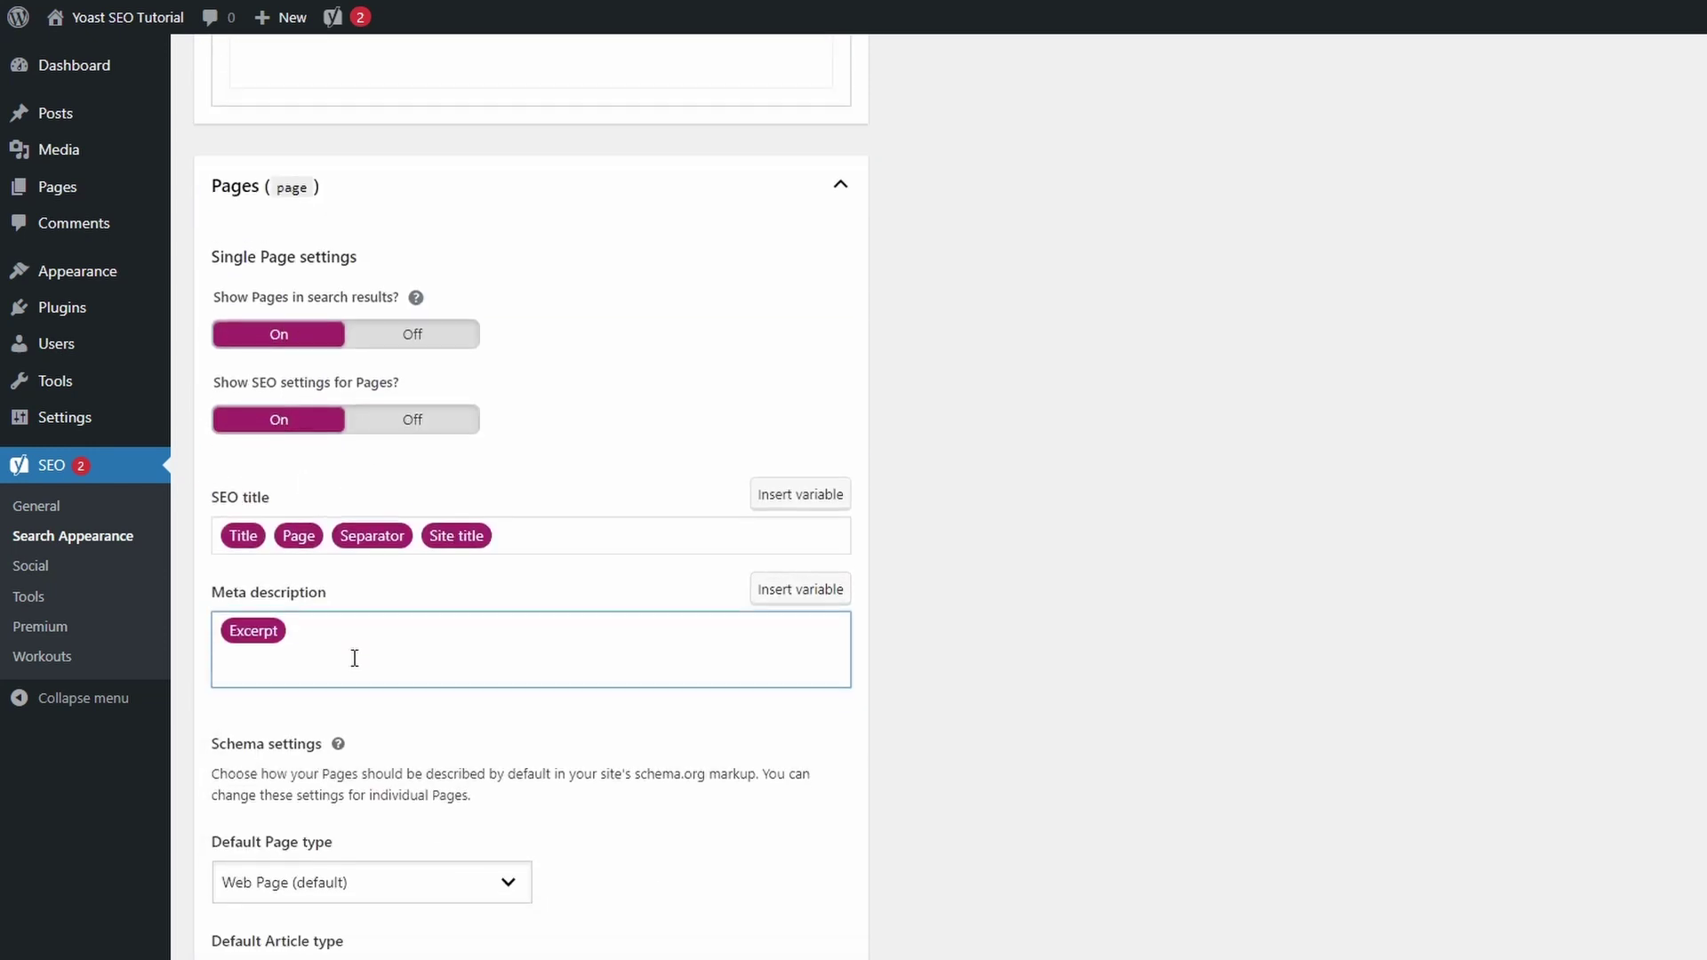
scroll(355, 656, down, 8)
scroll(350, 662, up, 20)
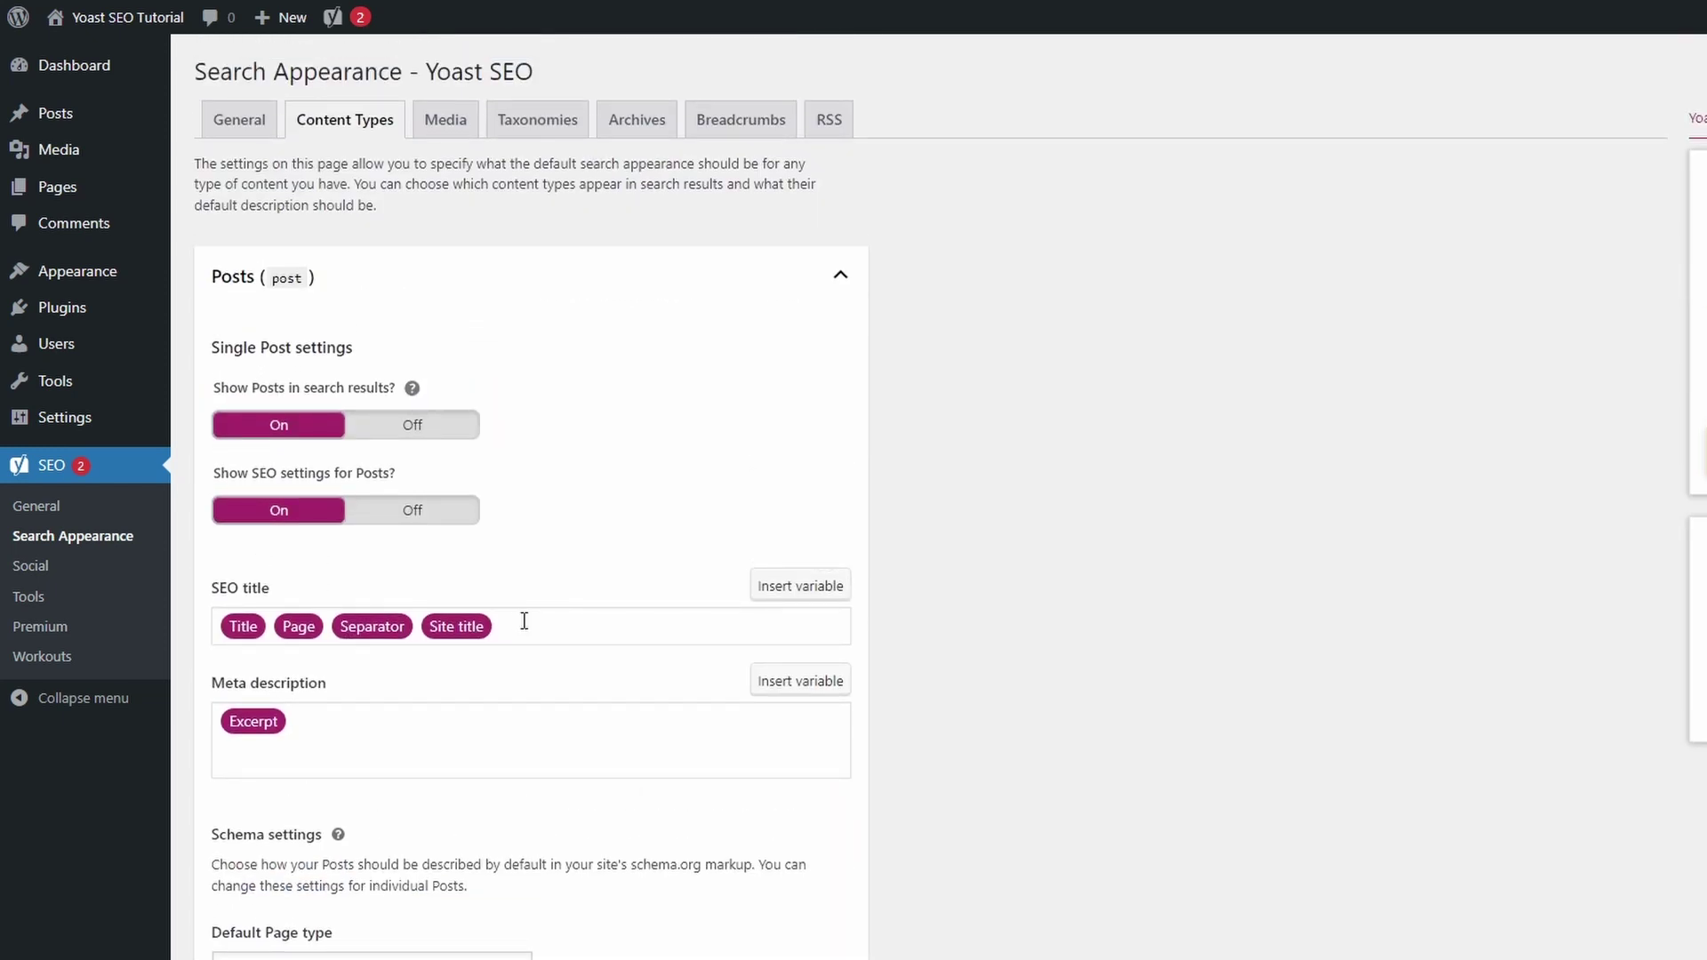
- Add %%currentyear%% after Title in the Posts SEO title and after Excerpt in the meta description
click(273, 626)
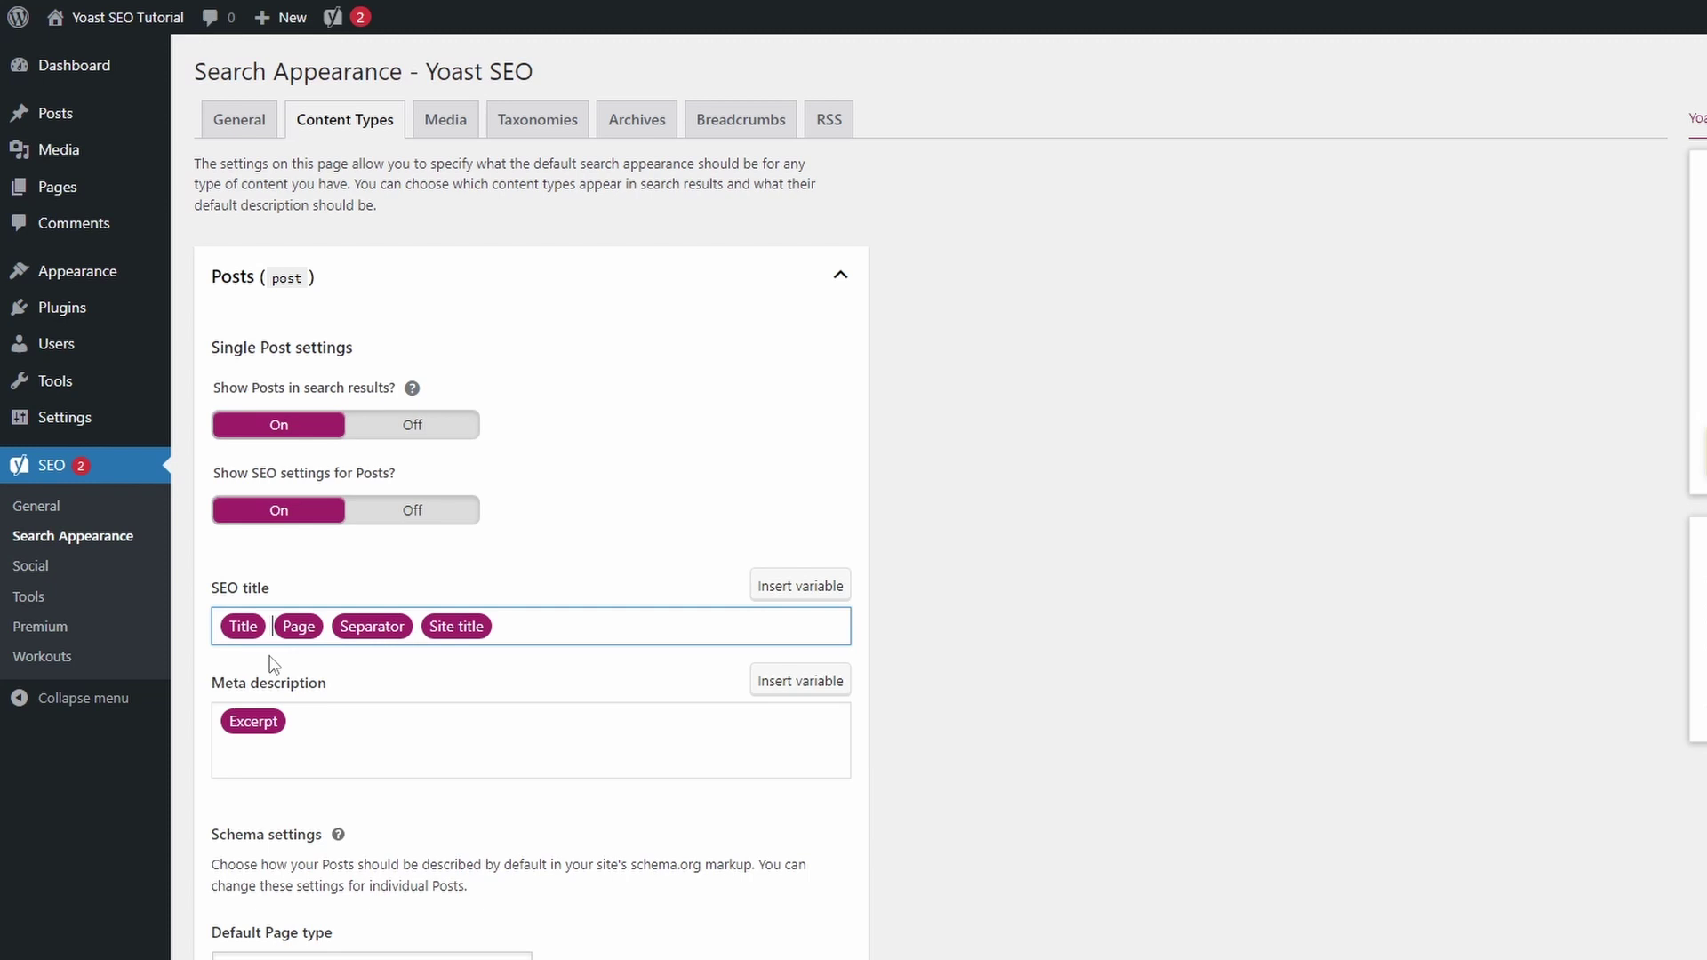
text(%%currentyear)
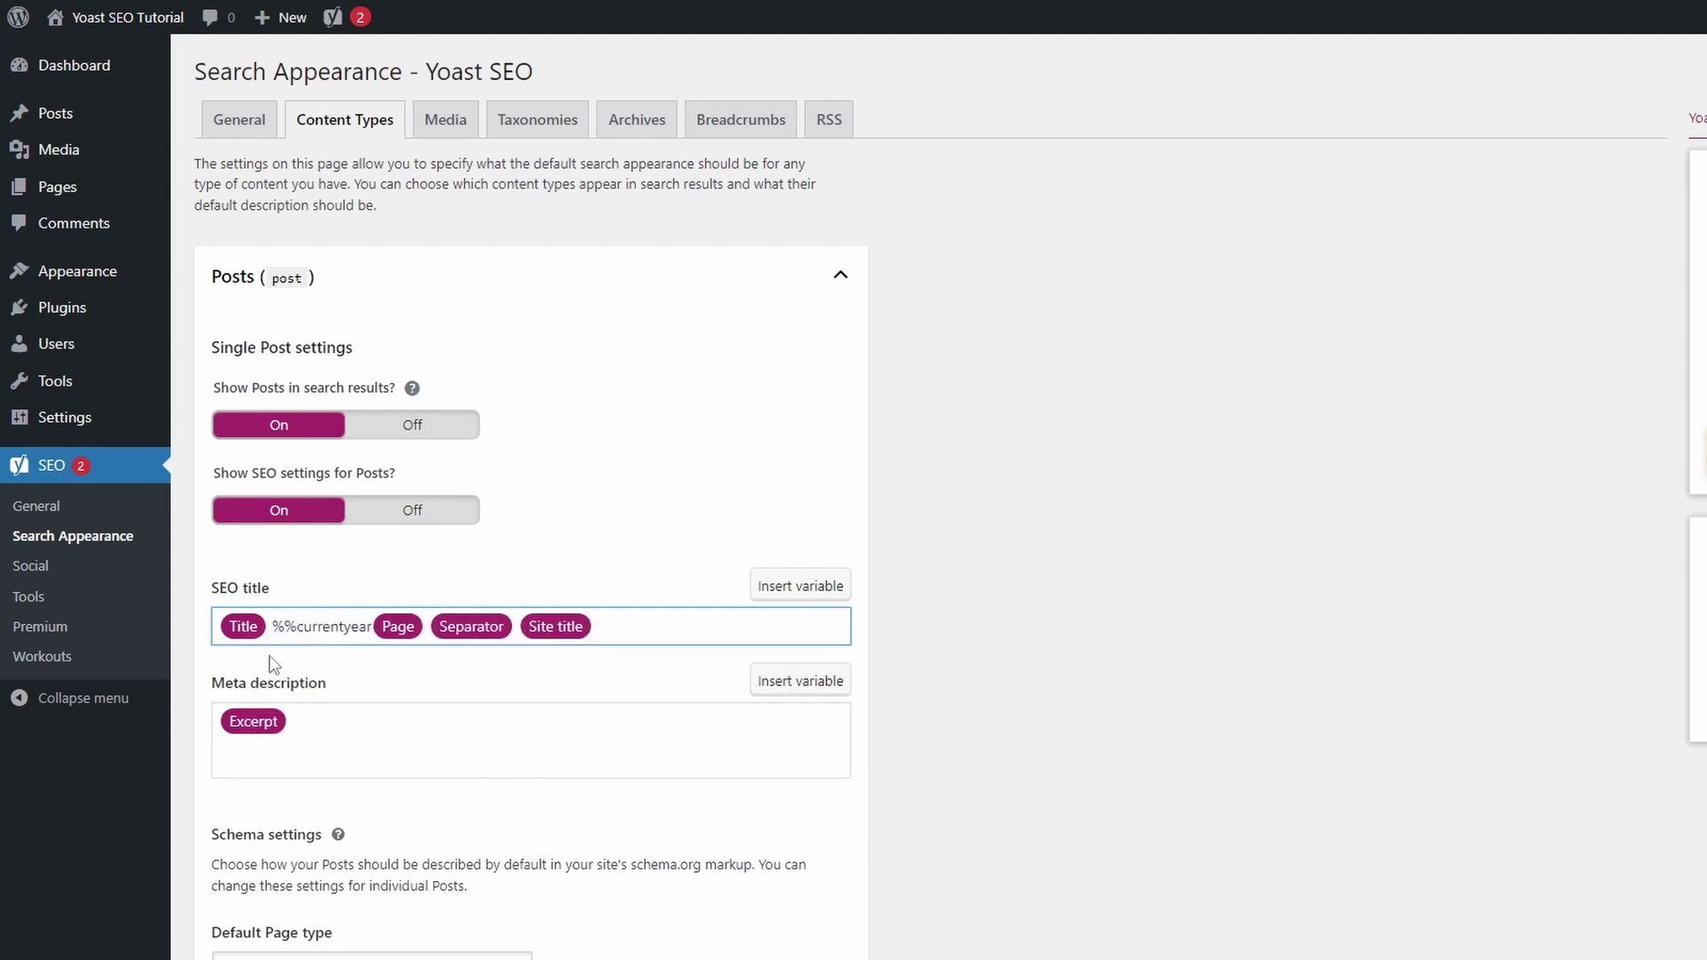
text(%%)
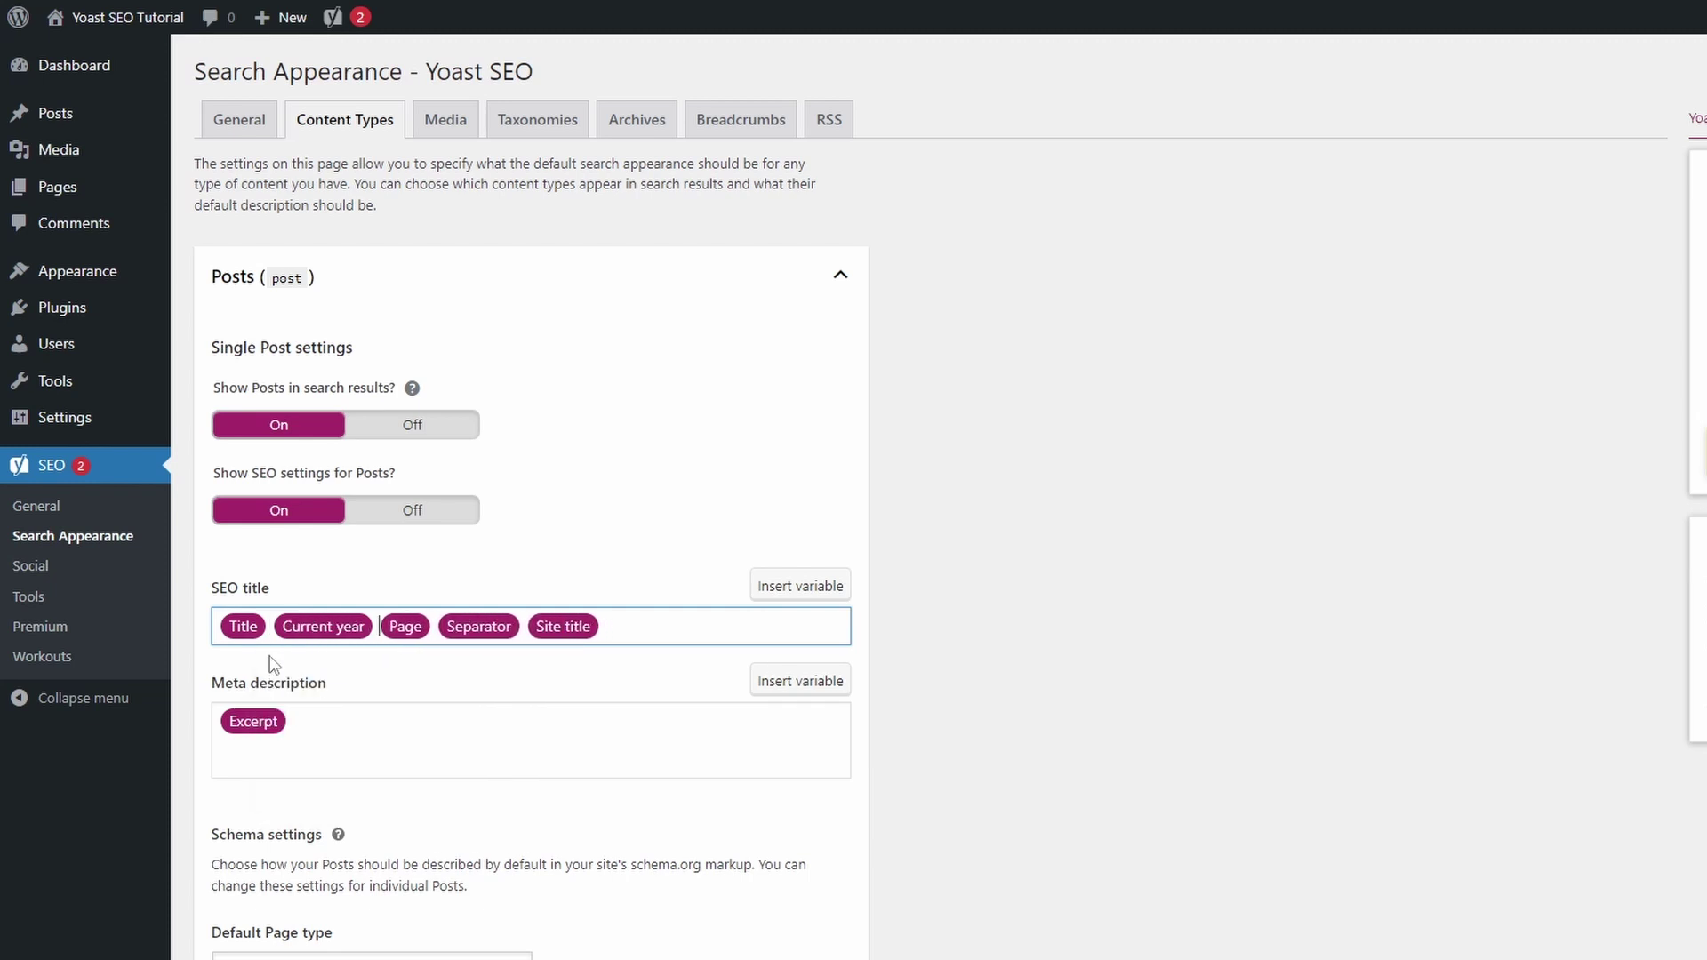
click(352, 723)
text(%%currentyear)
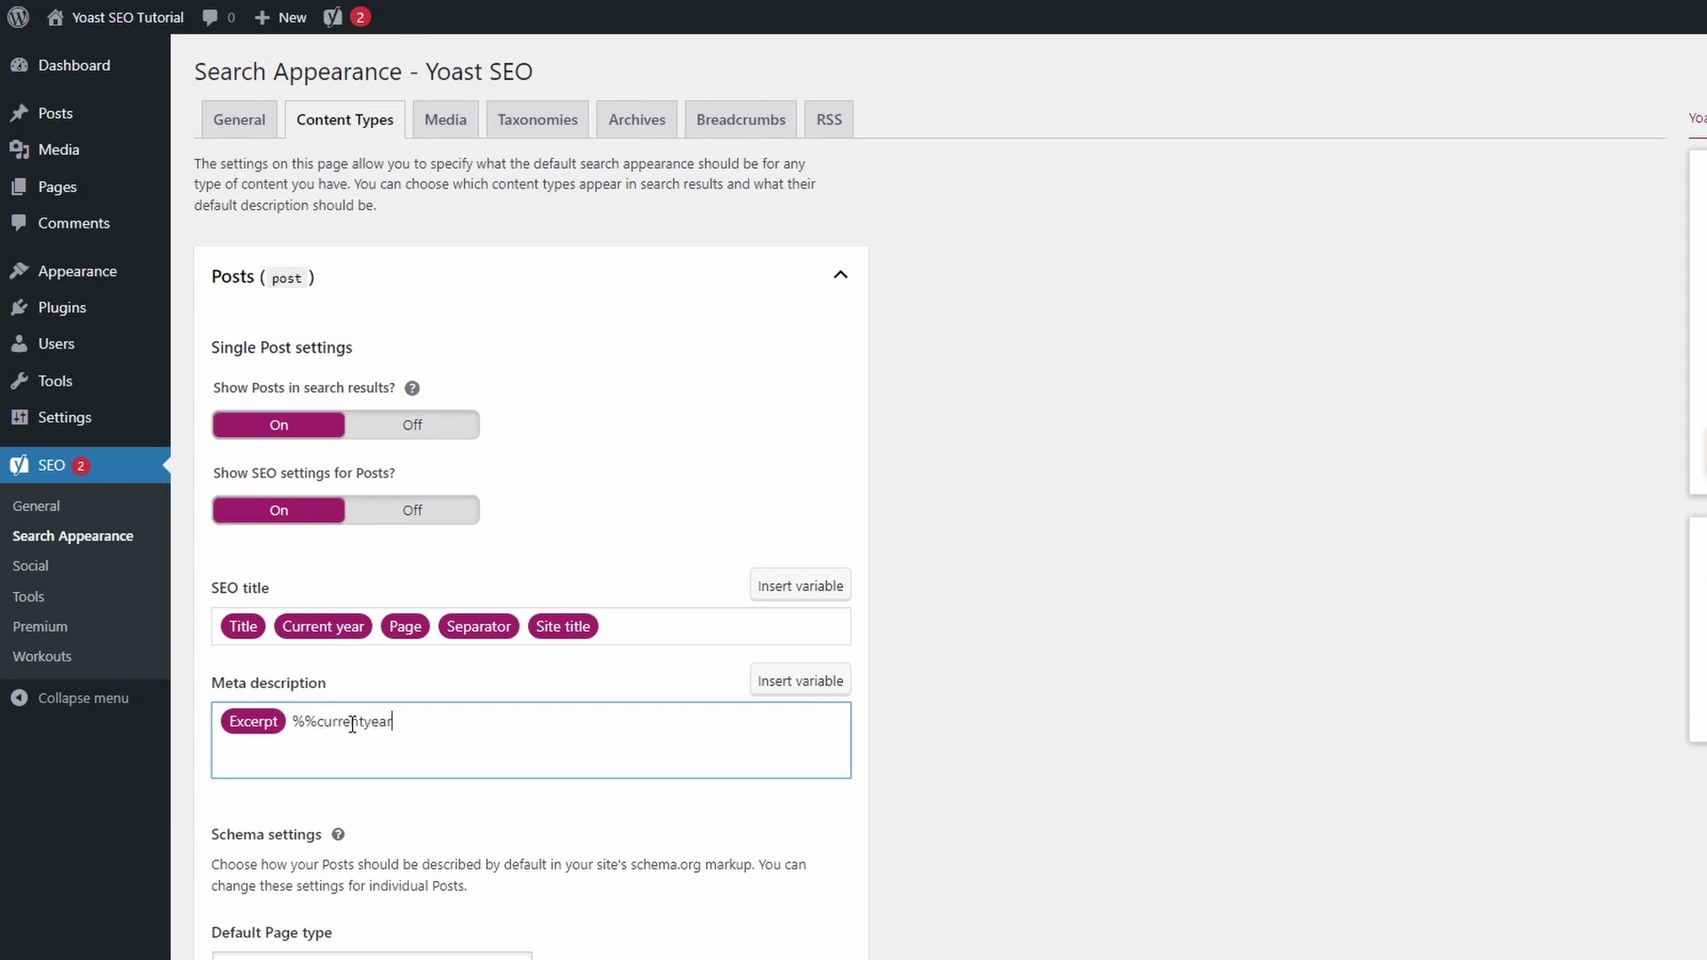
text(%%)
- Put '(' before Current year in the Posts meta description and save the settings
click(289, 721)
text((C)
scroll(453, 720, down, 2)
click(274, 926)
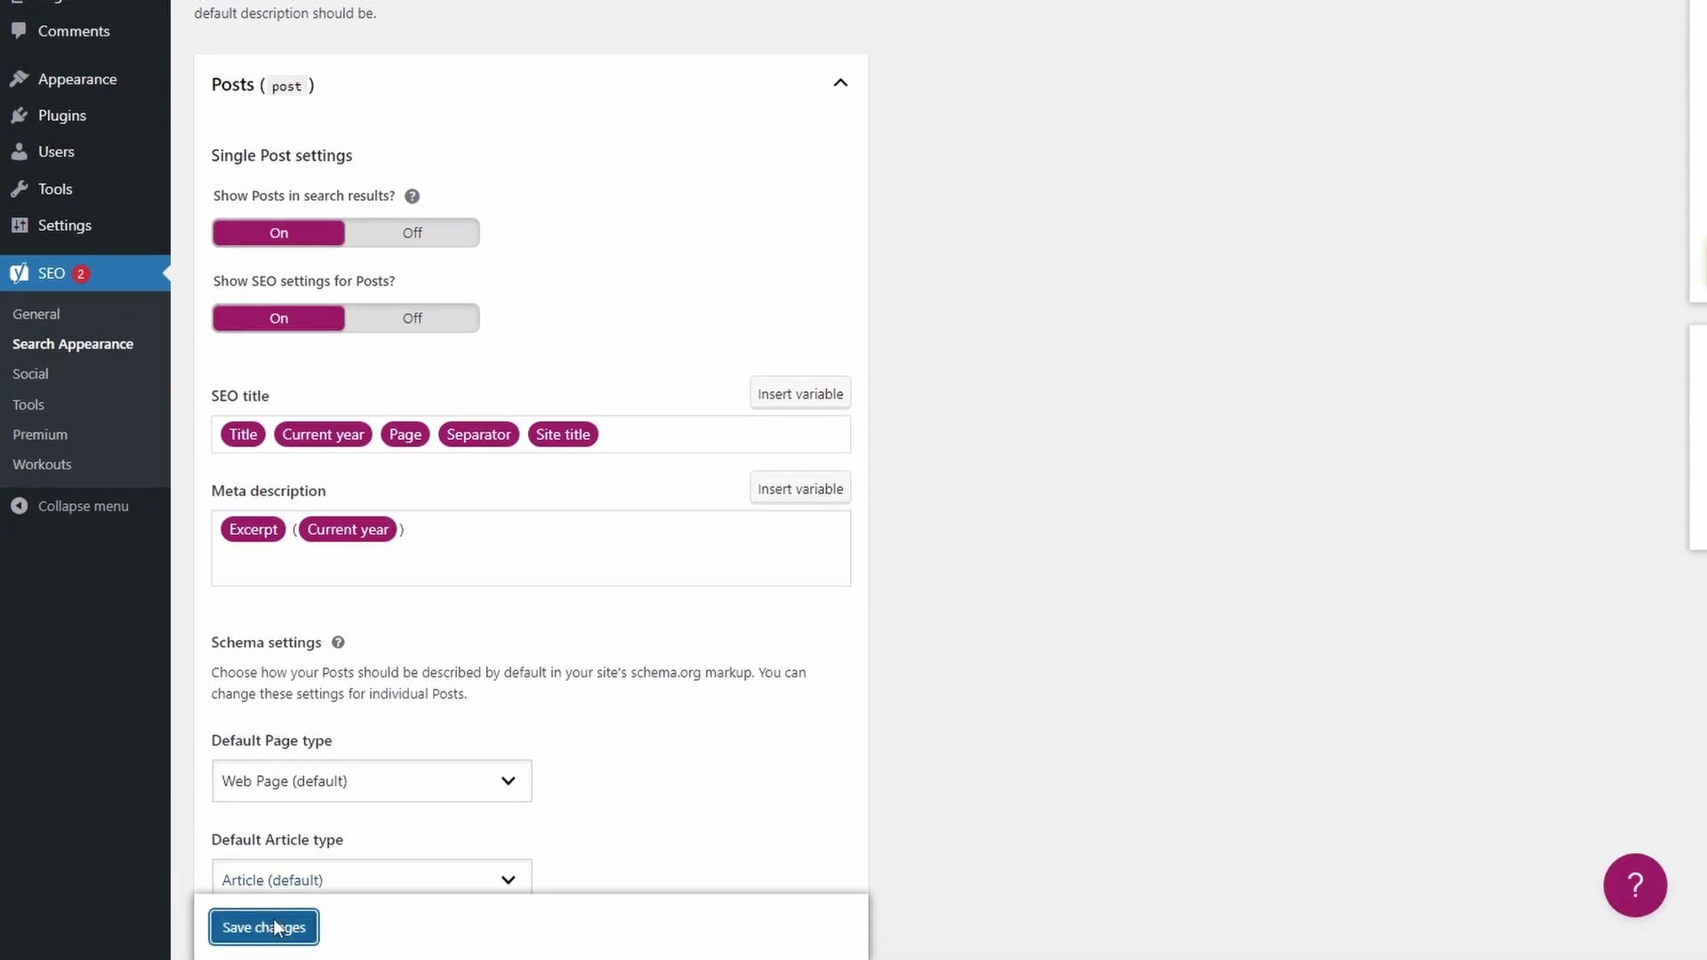
scroll(442, 266, up, 3)
- On the Taxonomies tab, insert Excerpt into the Categories meta description
click(445, 133)
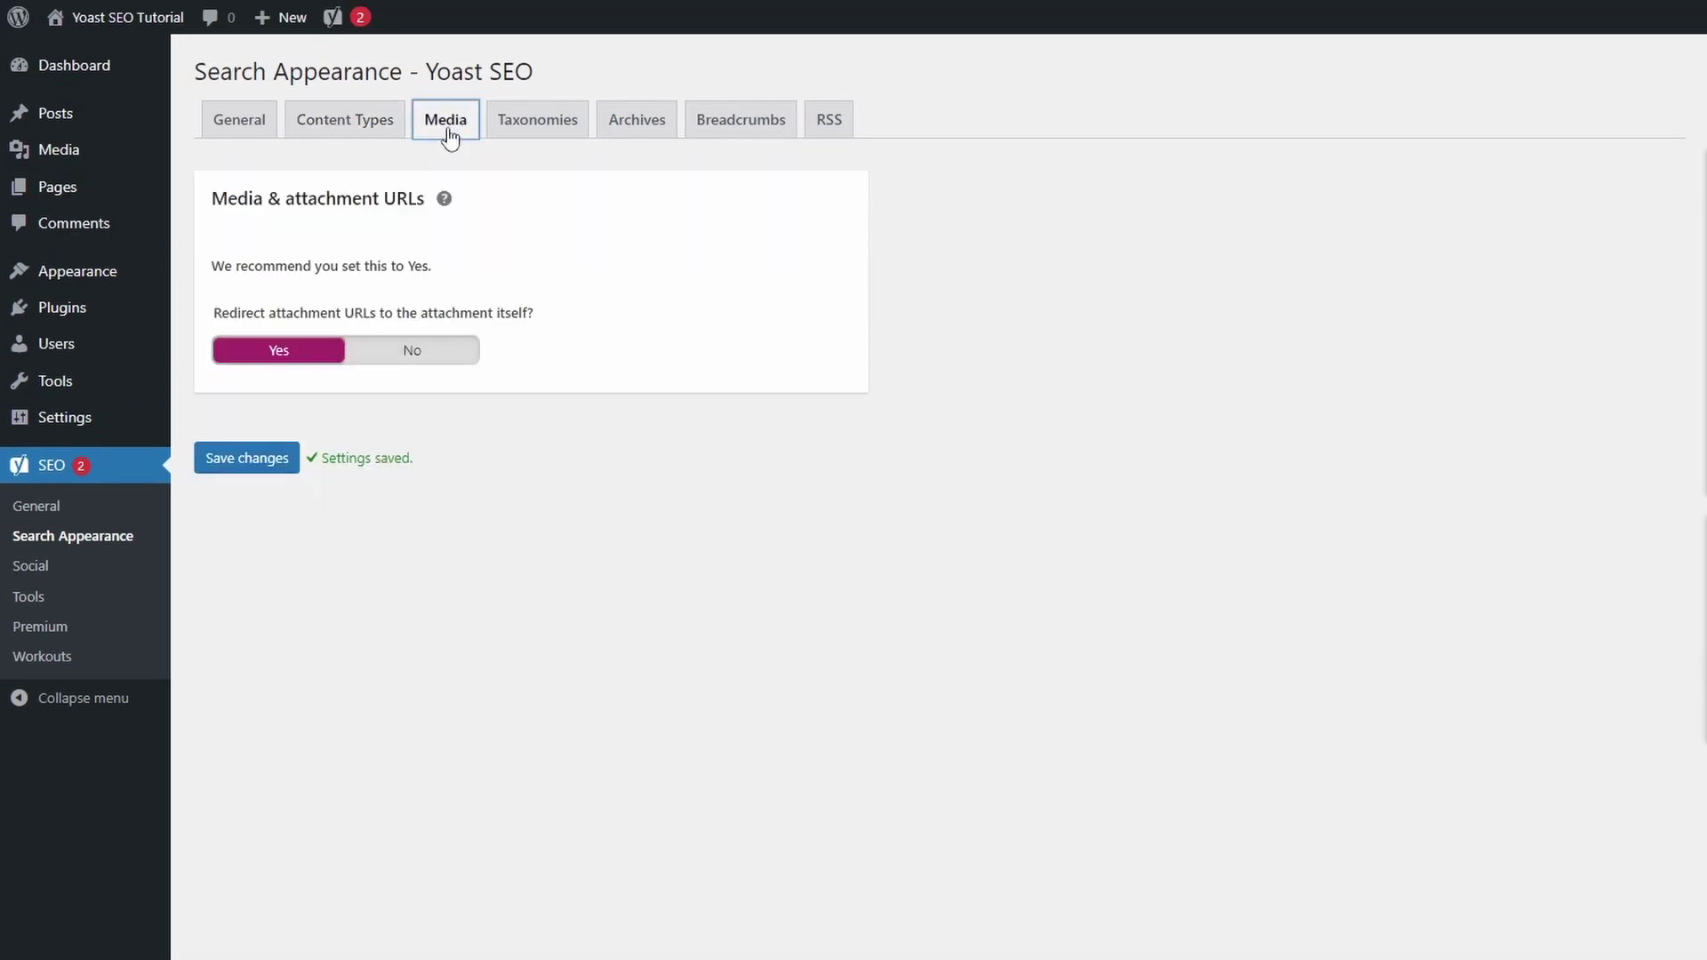
click(535, 120)
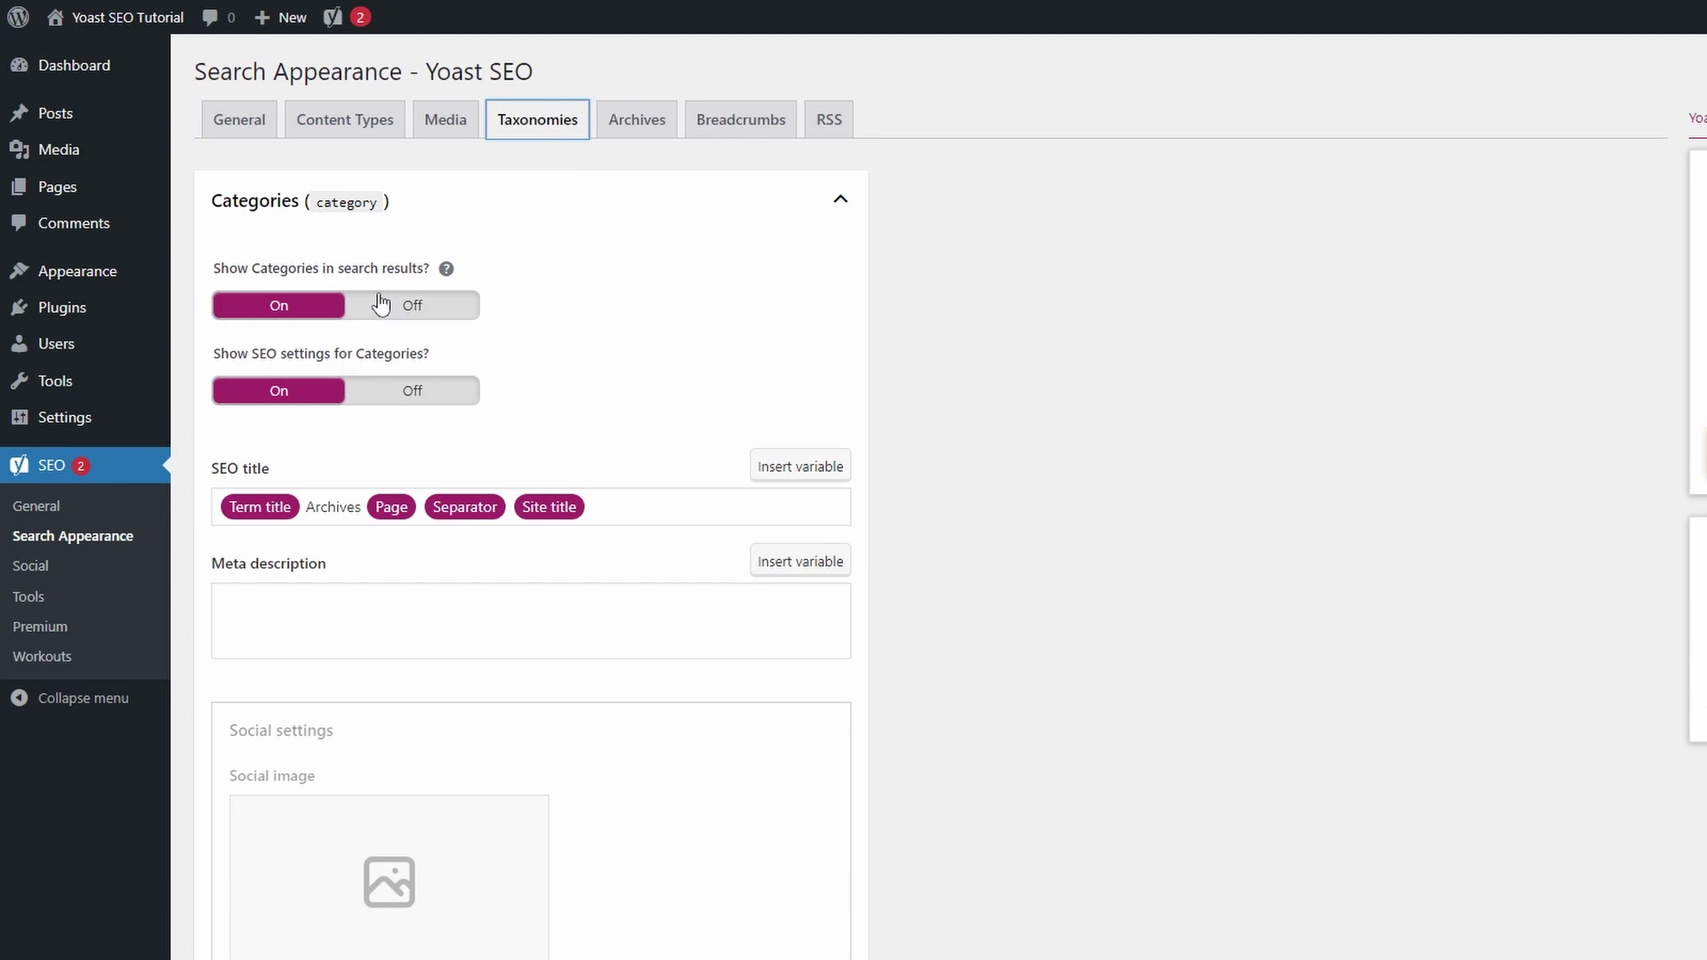
scroll(359, 579, down, 4)
scroll(374, 484, up, 3)
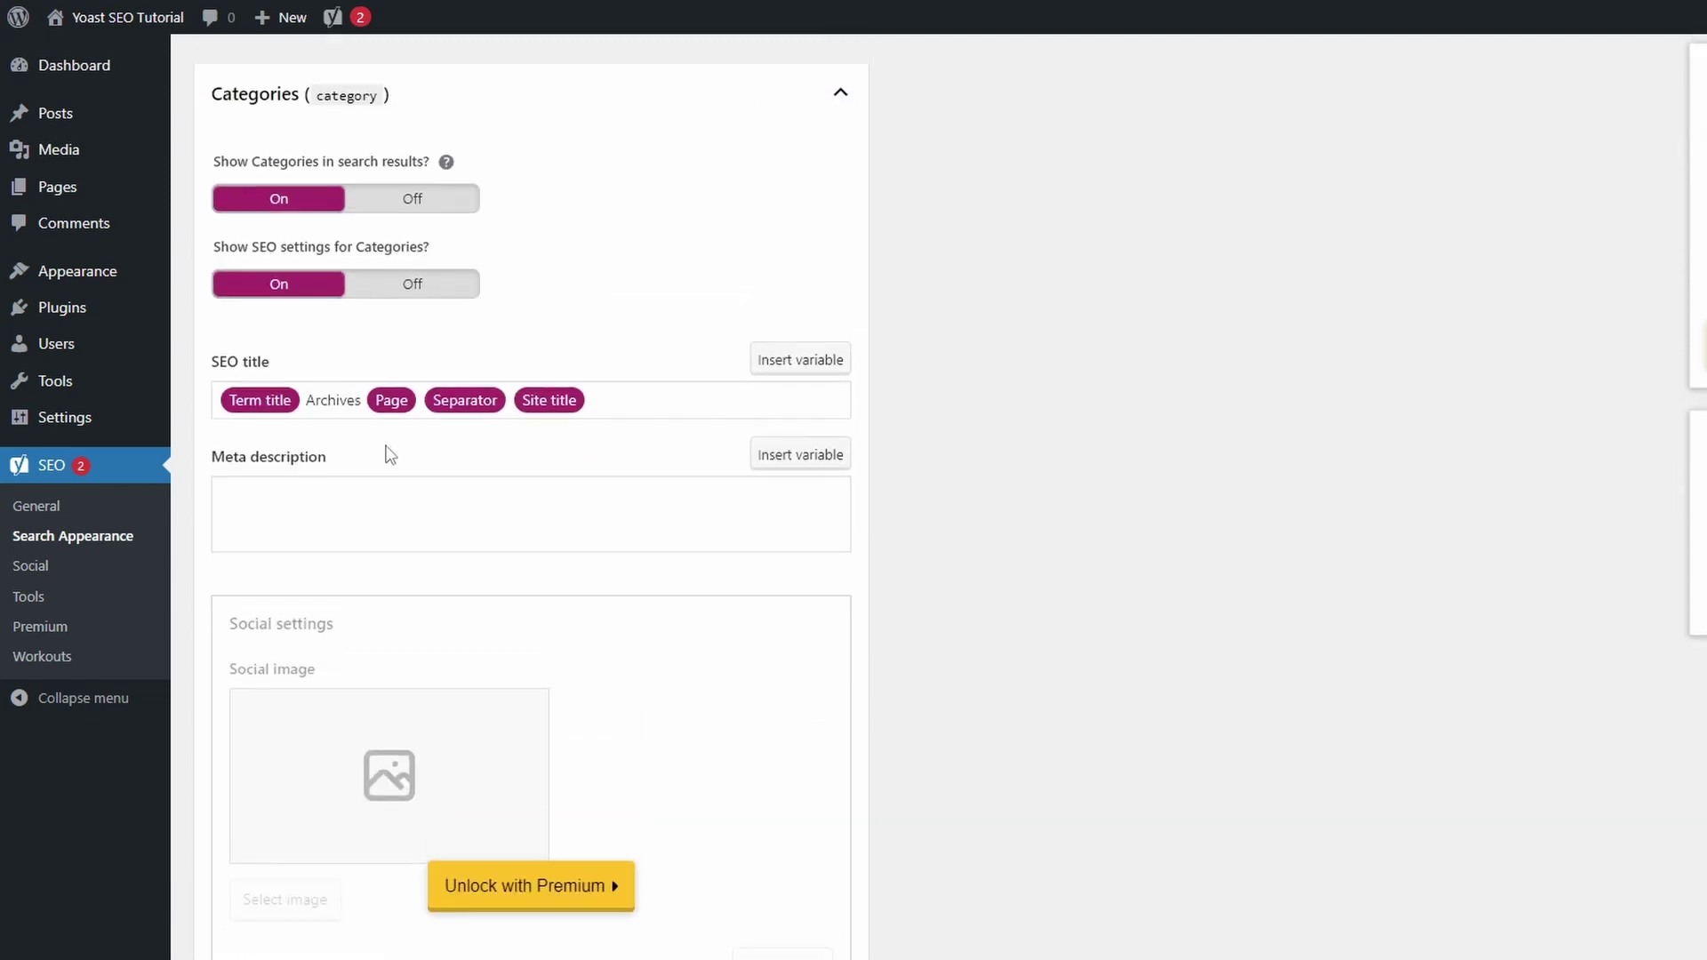
click(678, 485)
text(%ca)
key(BackSpace)
key(BackSpace)
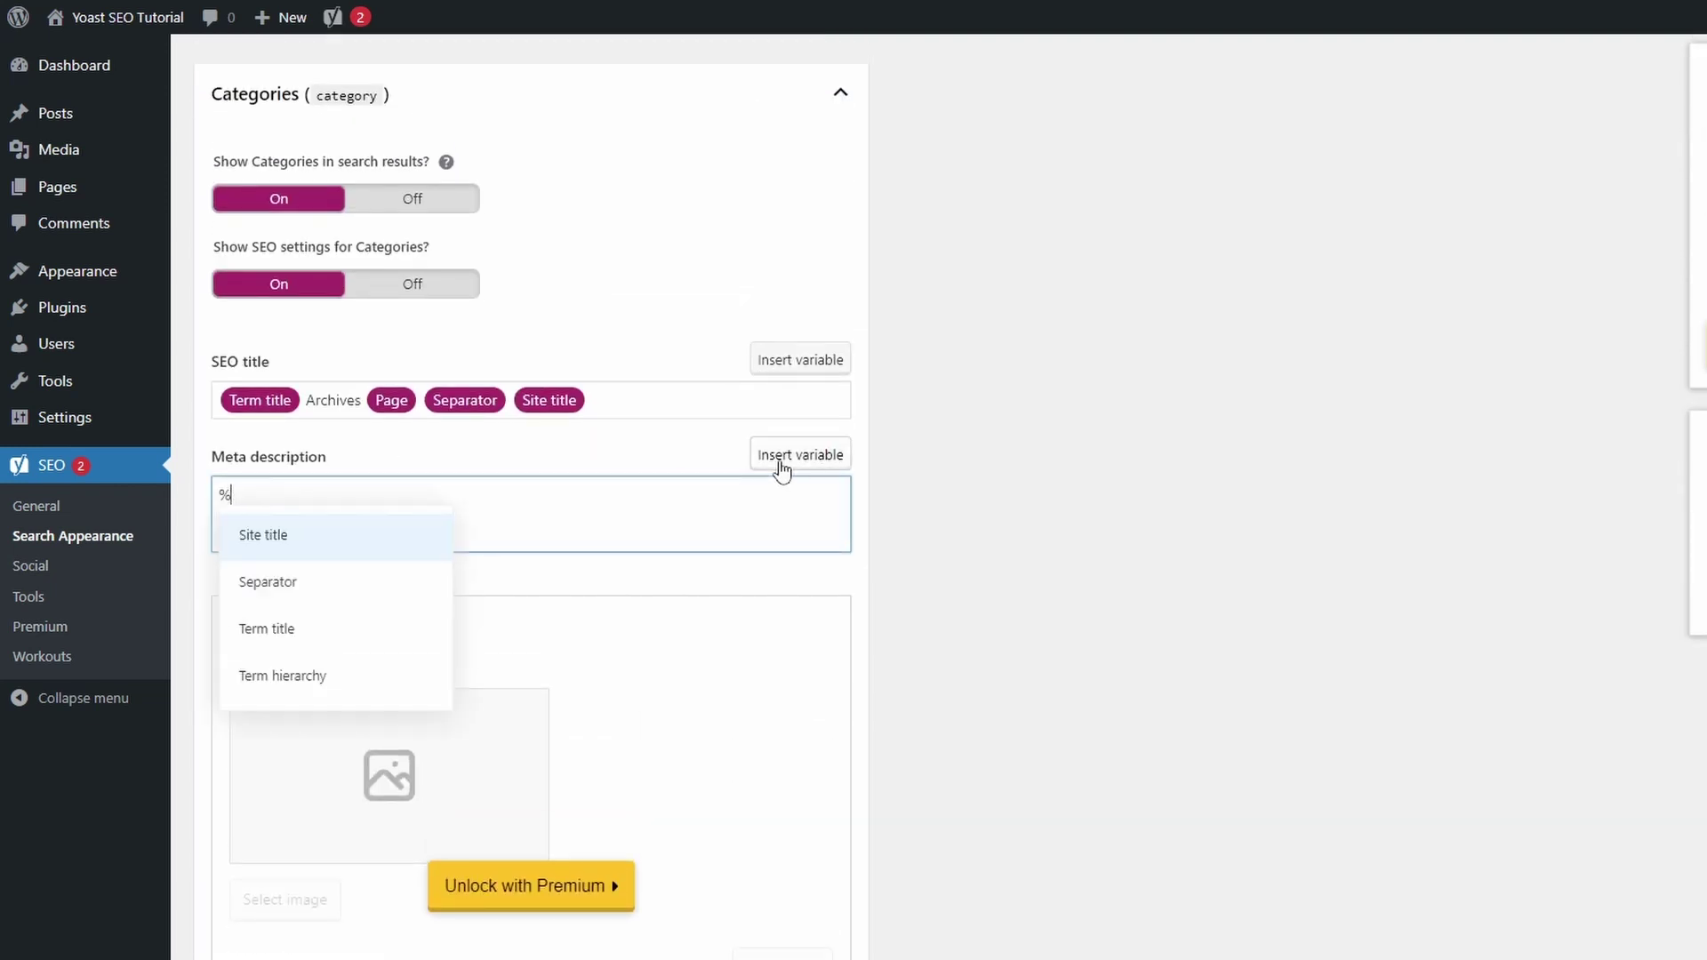
text(ex)
click(294, 537)
- Hide Tags from search results and turn off SEO settings for tags
scroll(403, 552, down, 6)
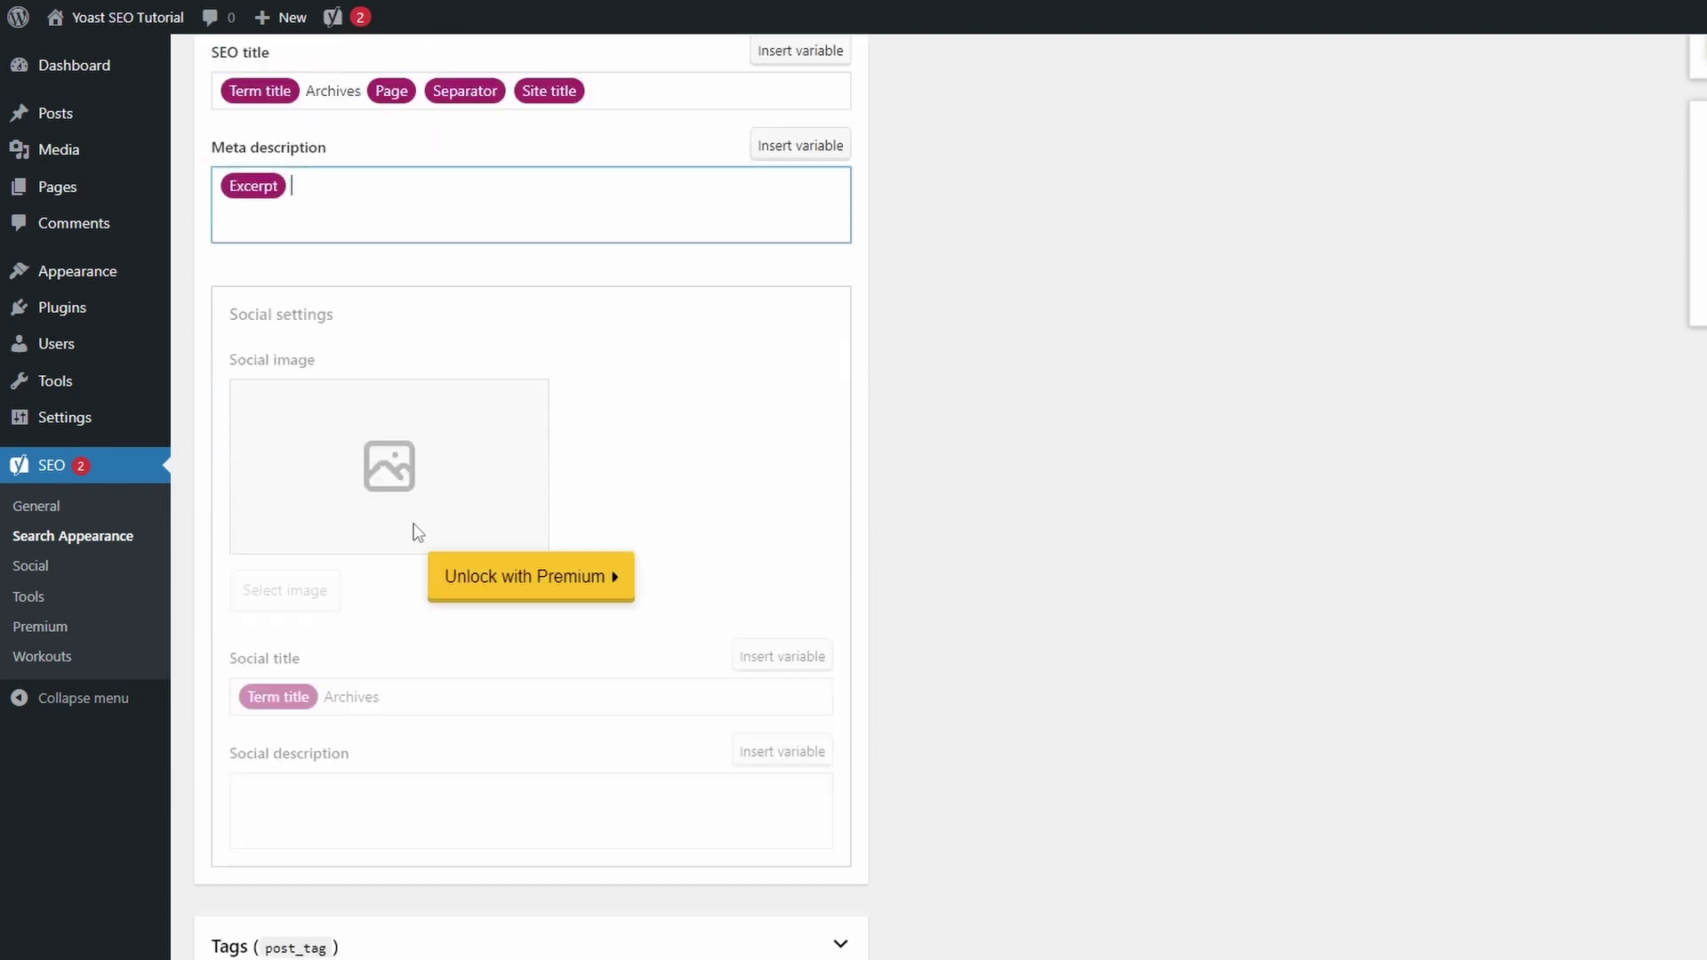
scroll(380, 552, down, 2)
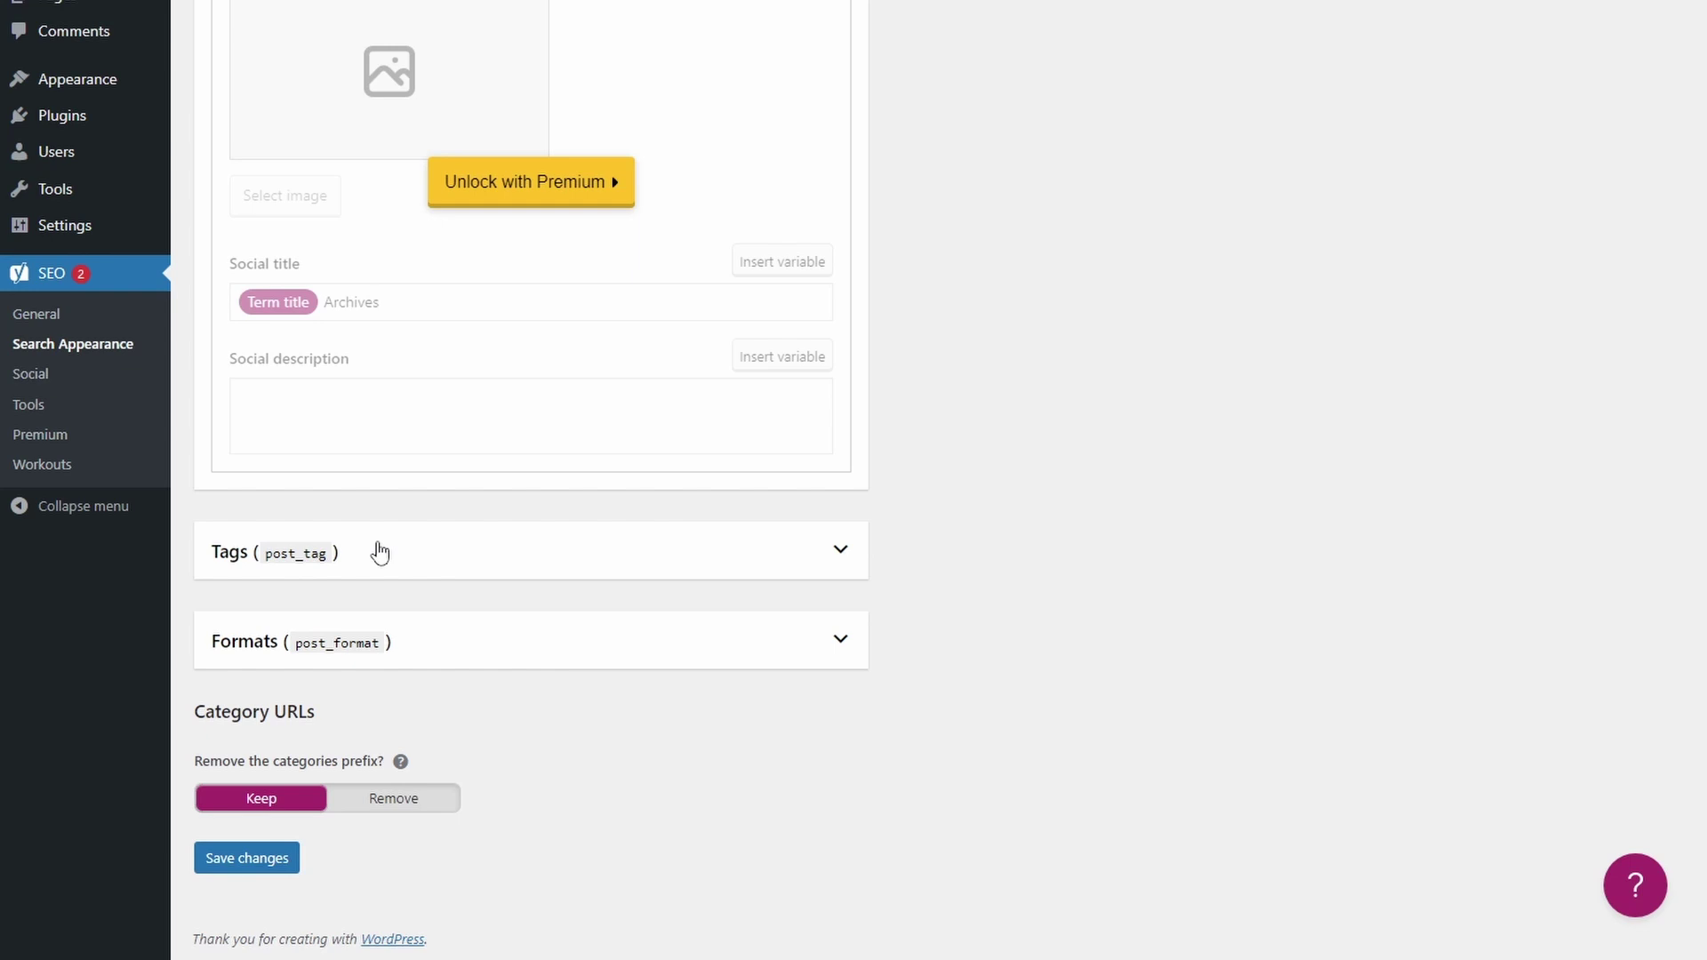
click(380, 552)
scroll(373, 484, down, 5)
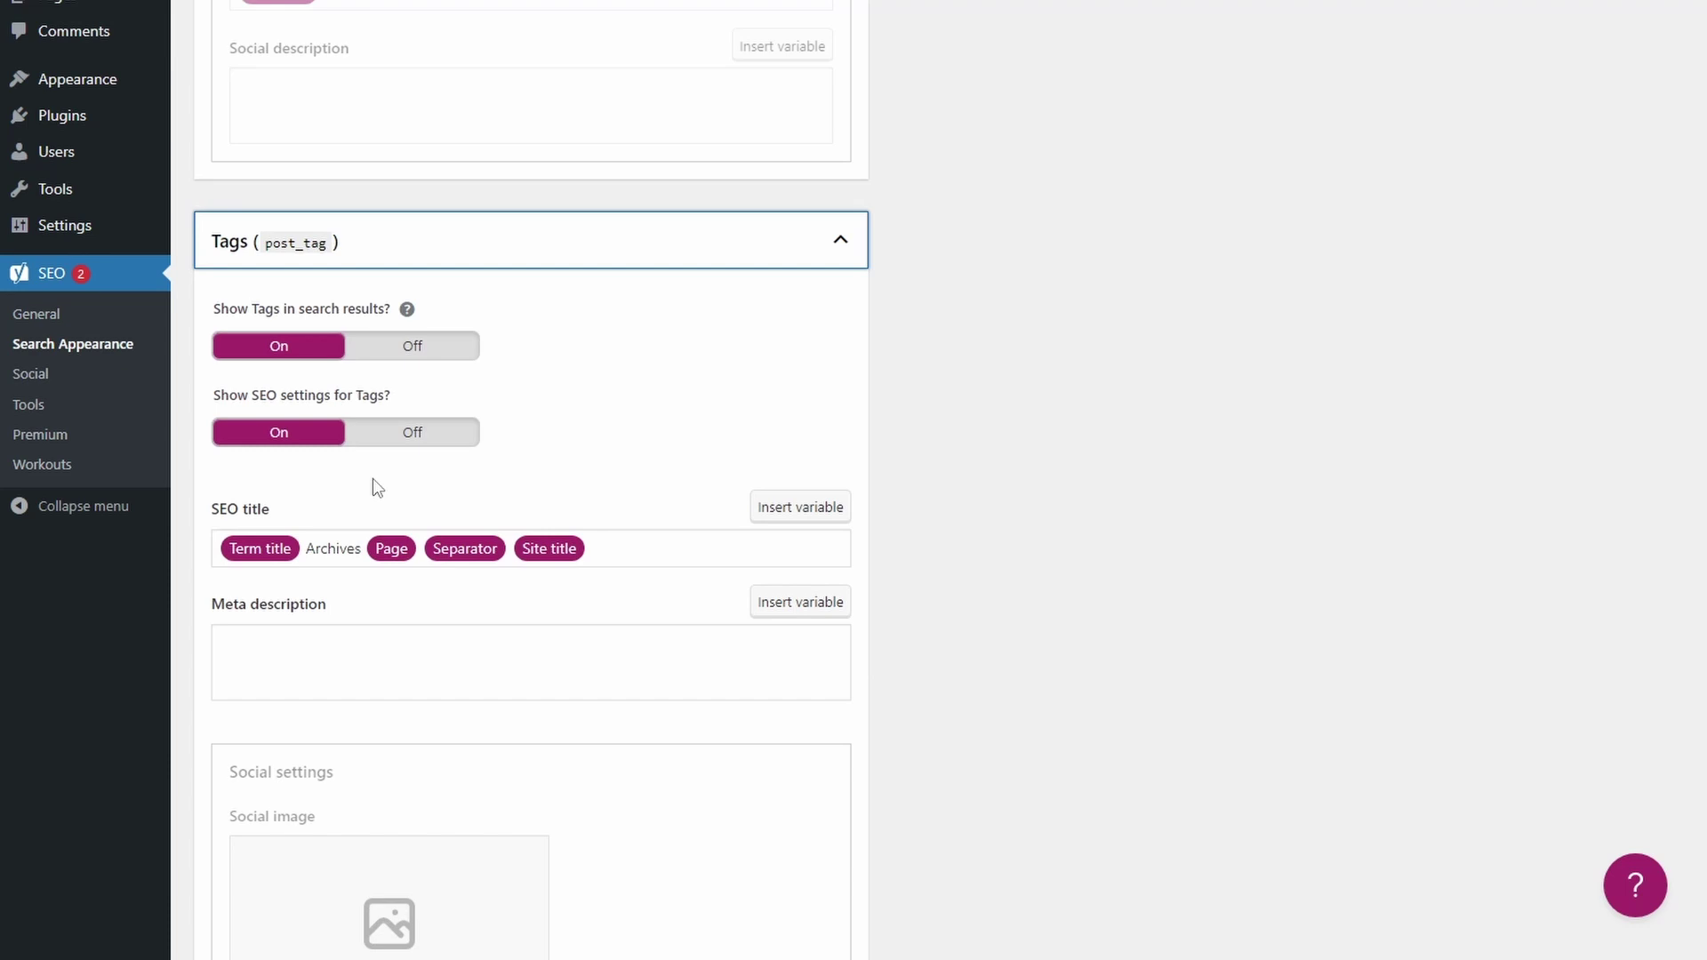
click(414, 122)
click(413, 212)
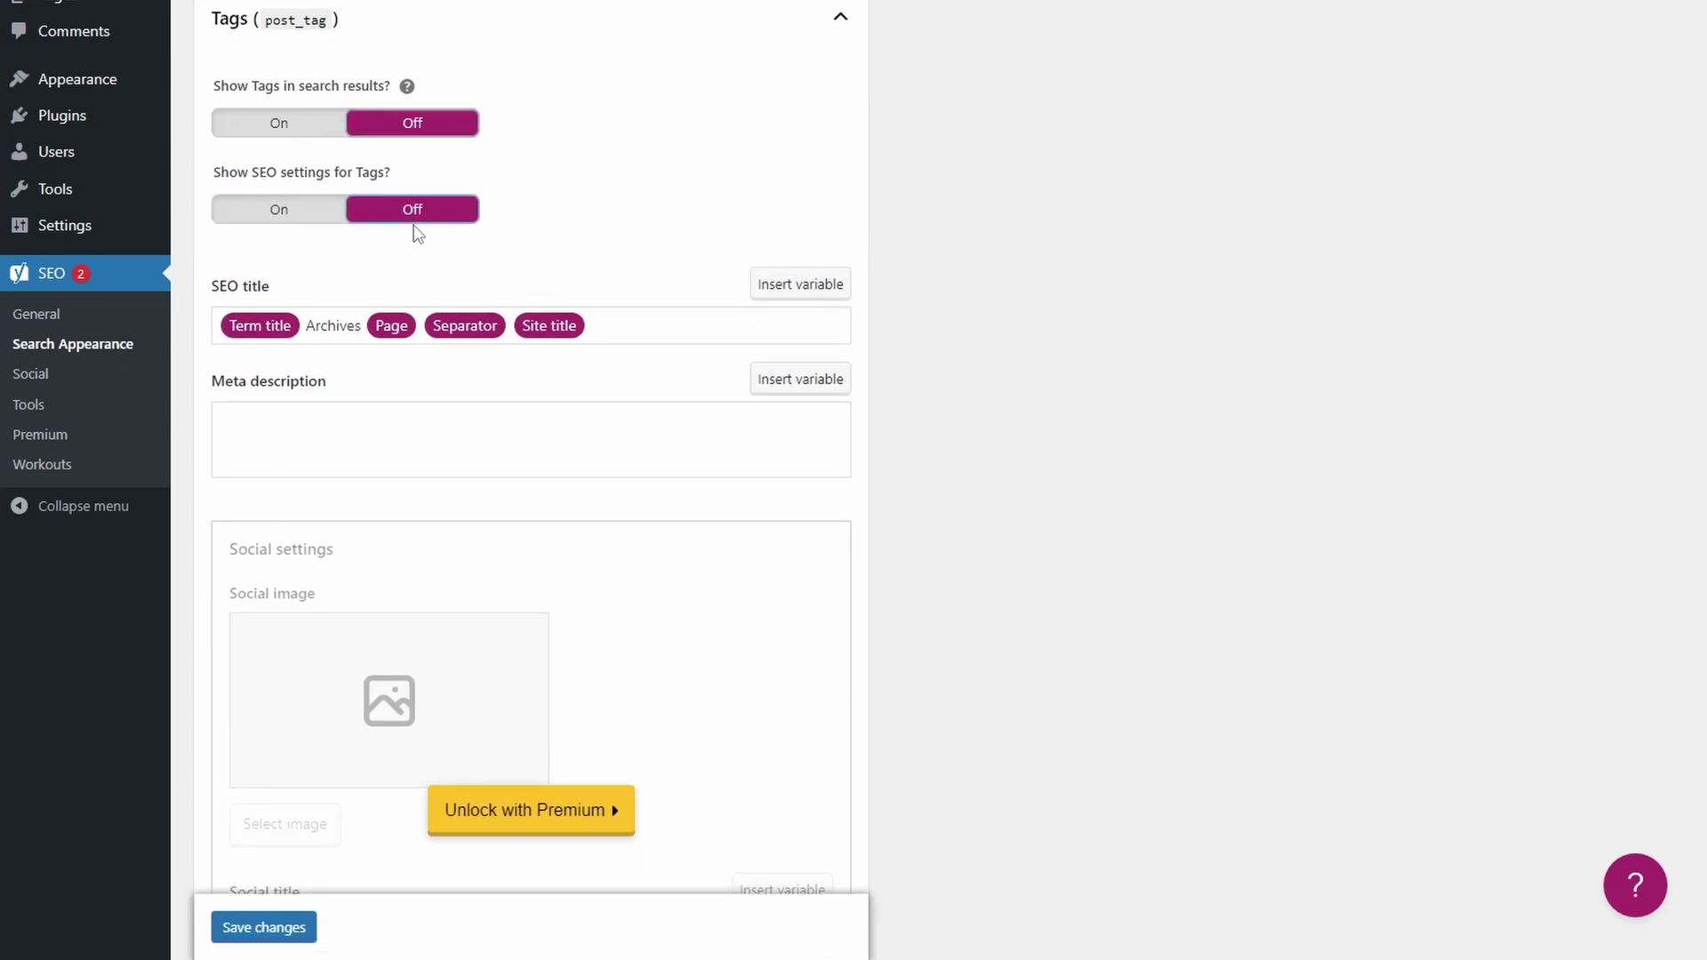
- Turn off format-based archives and save the taxonomy settings
scroll(413, 235, down, 6)
click(430, 644)
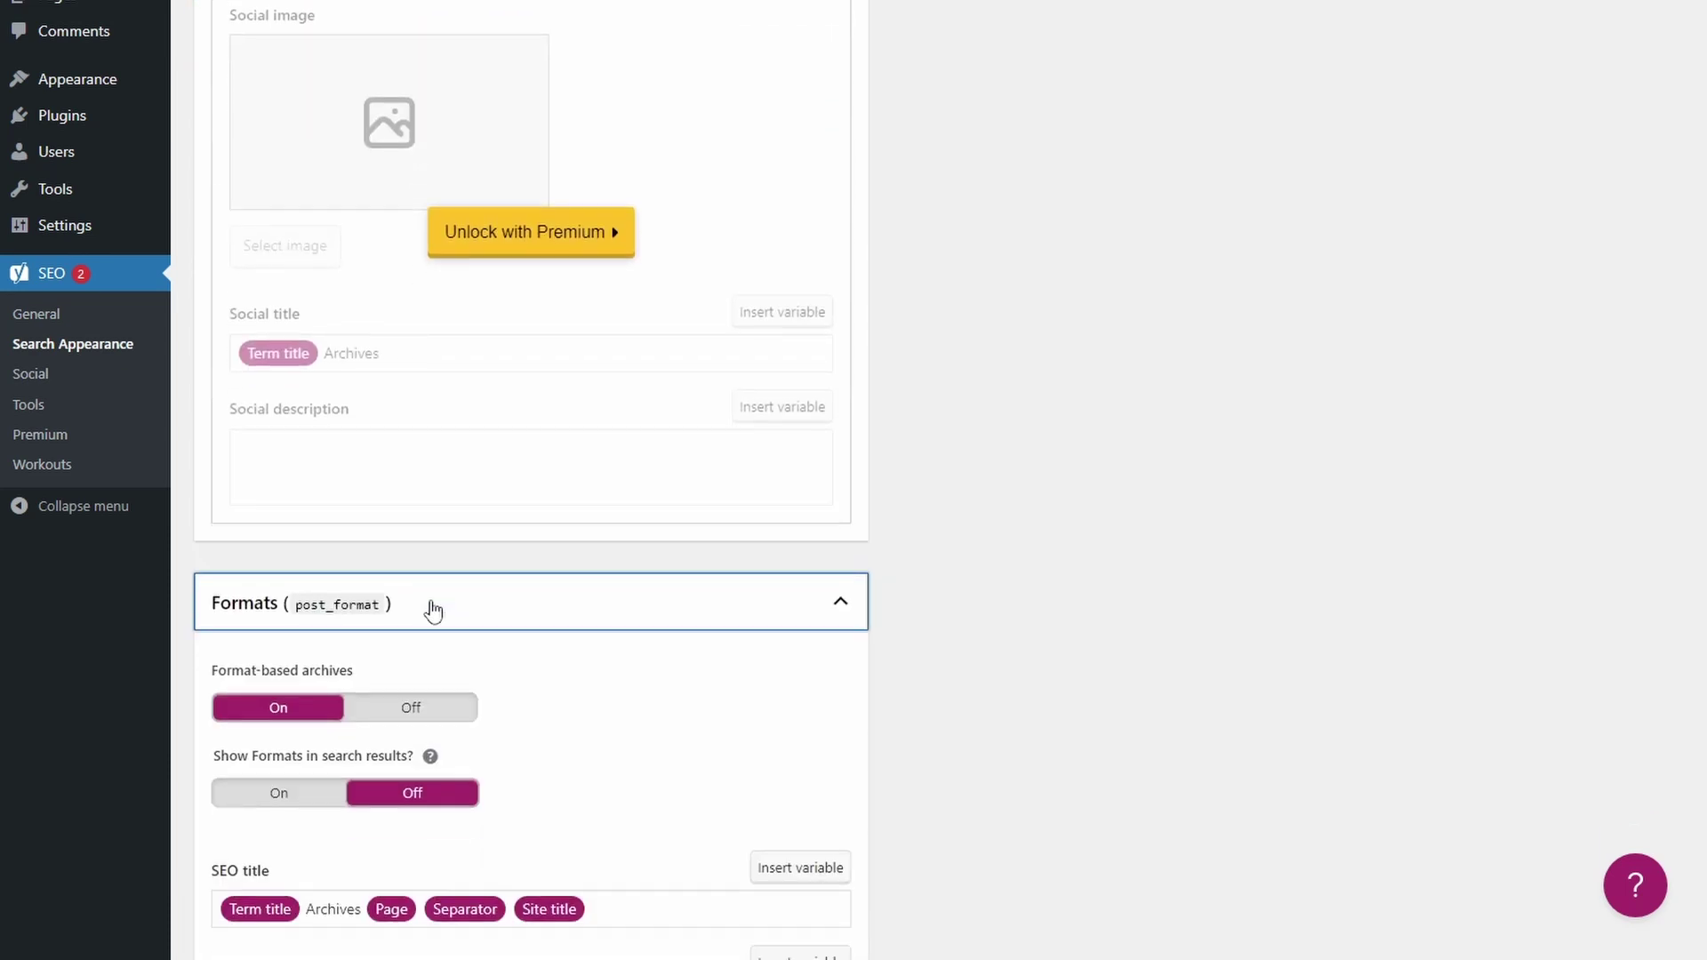
scroll(430, 610, down, 7)
click(418, 109)
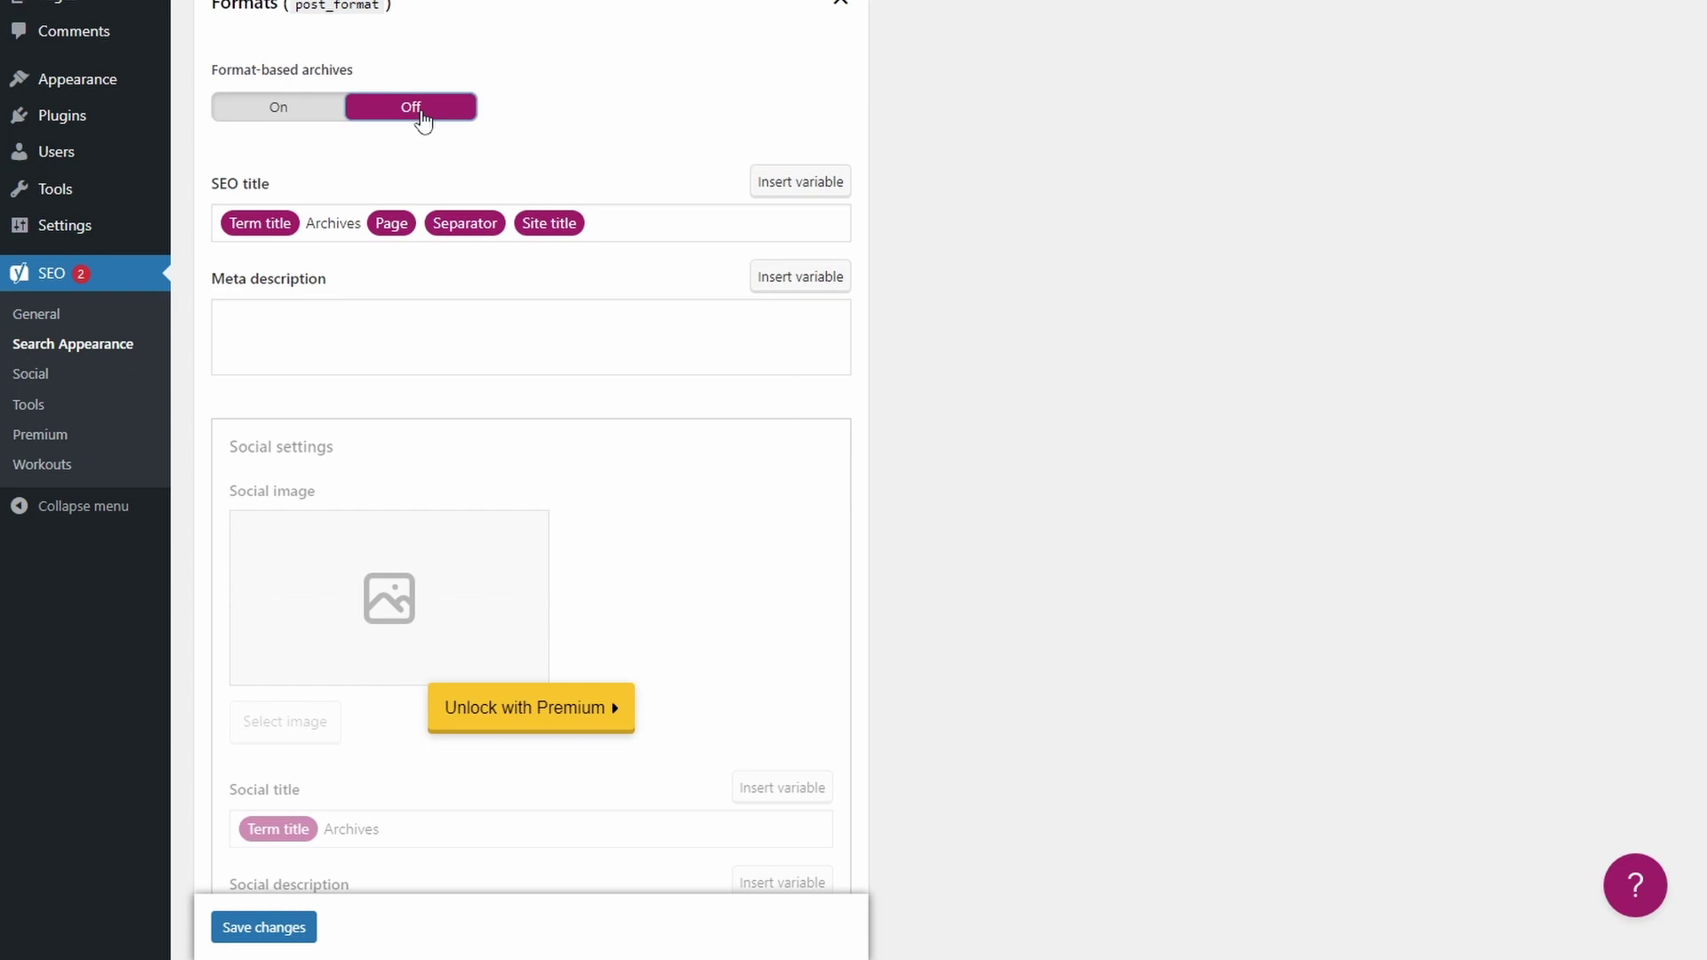
scroll(431, 339, down, 4)
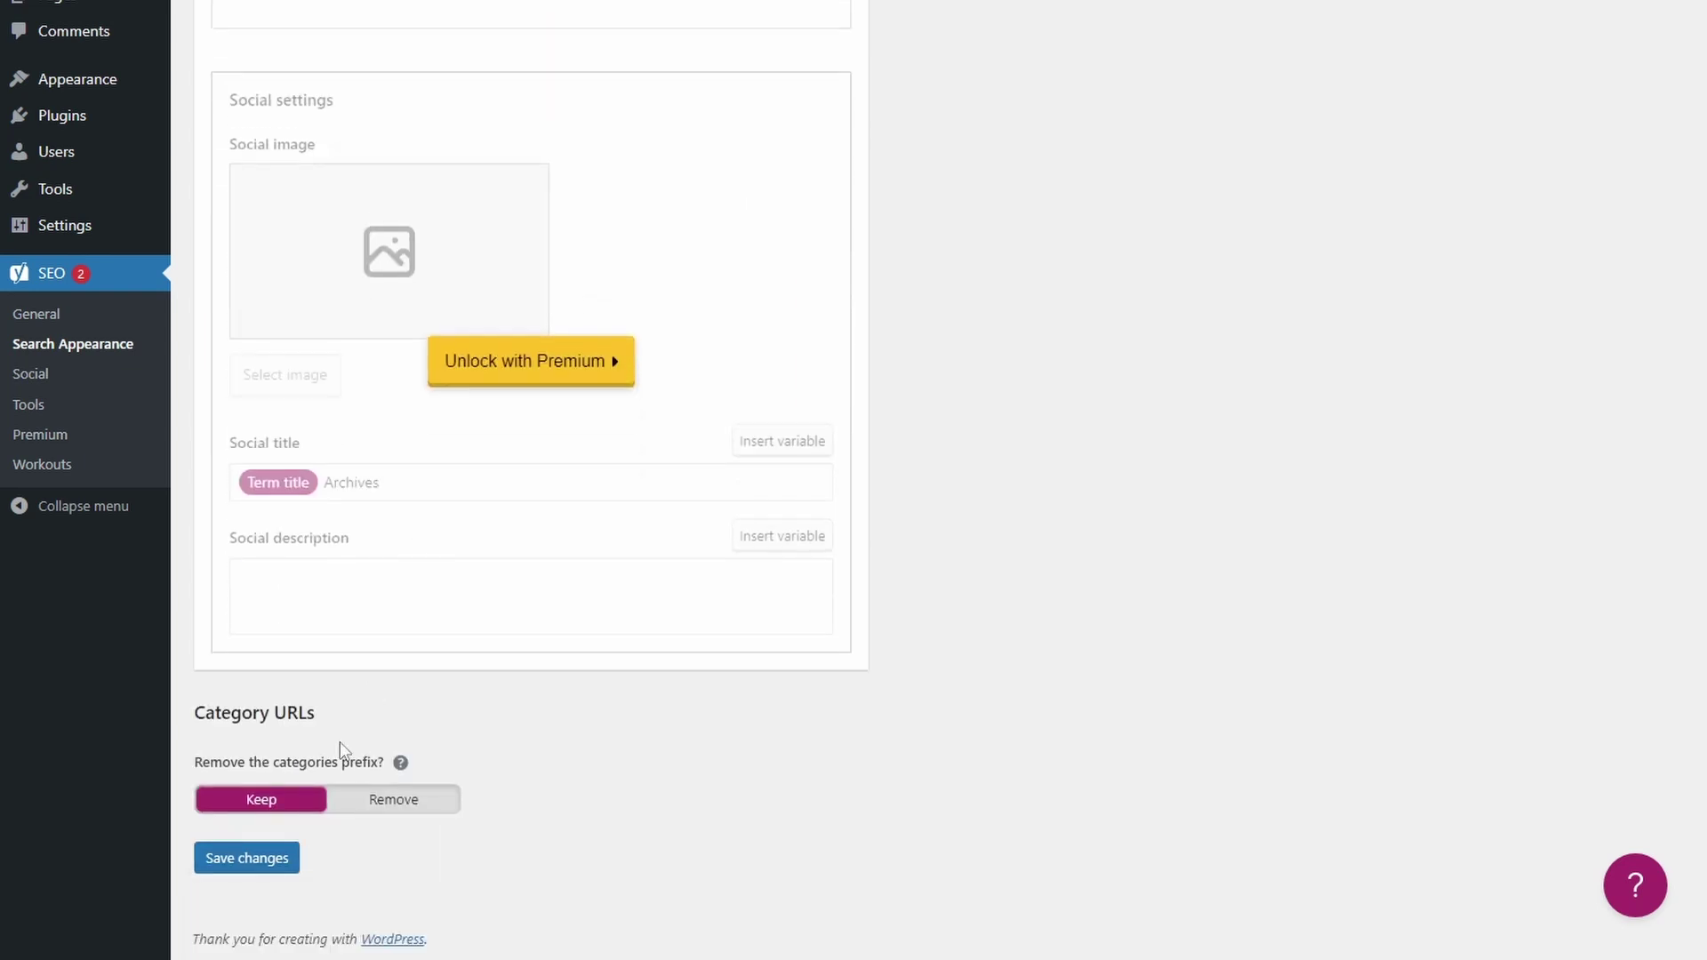
click(258, 867)
scroll(438, 488, up, 3)
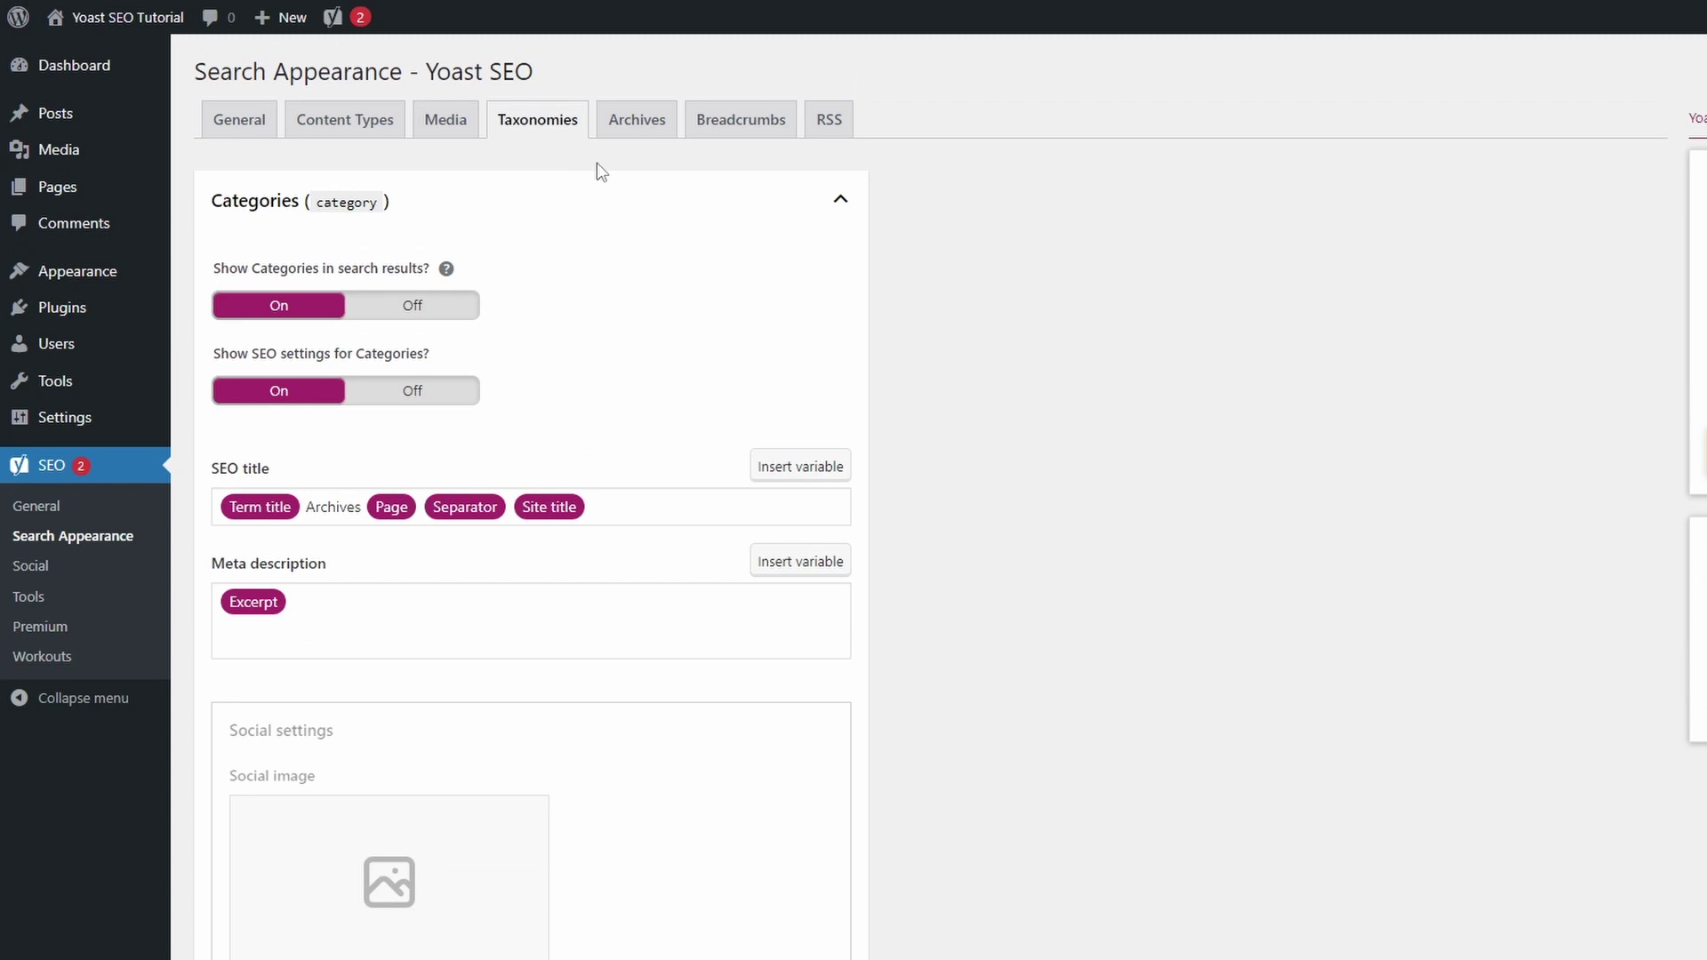
- Switch Author archives off, expand Date archives and Special pages, and save the Archives settings
click(633, 130)
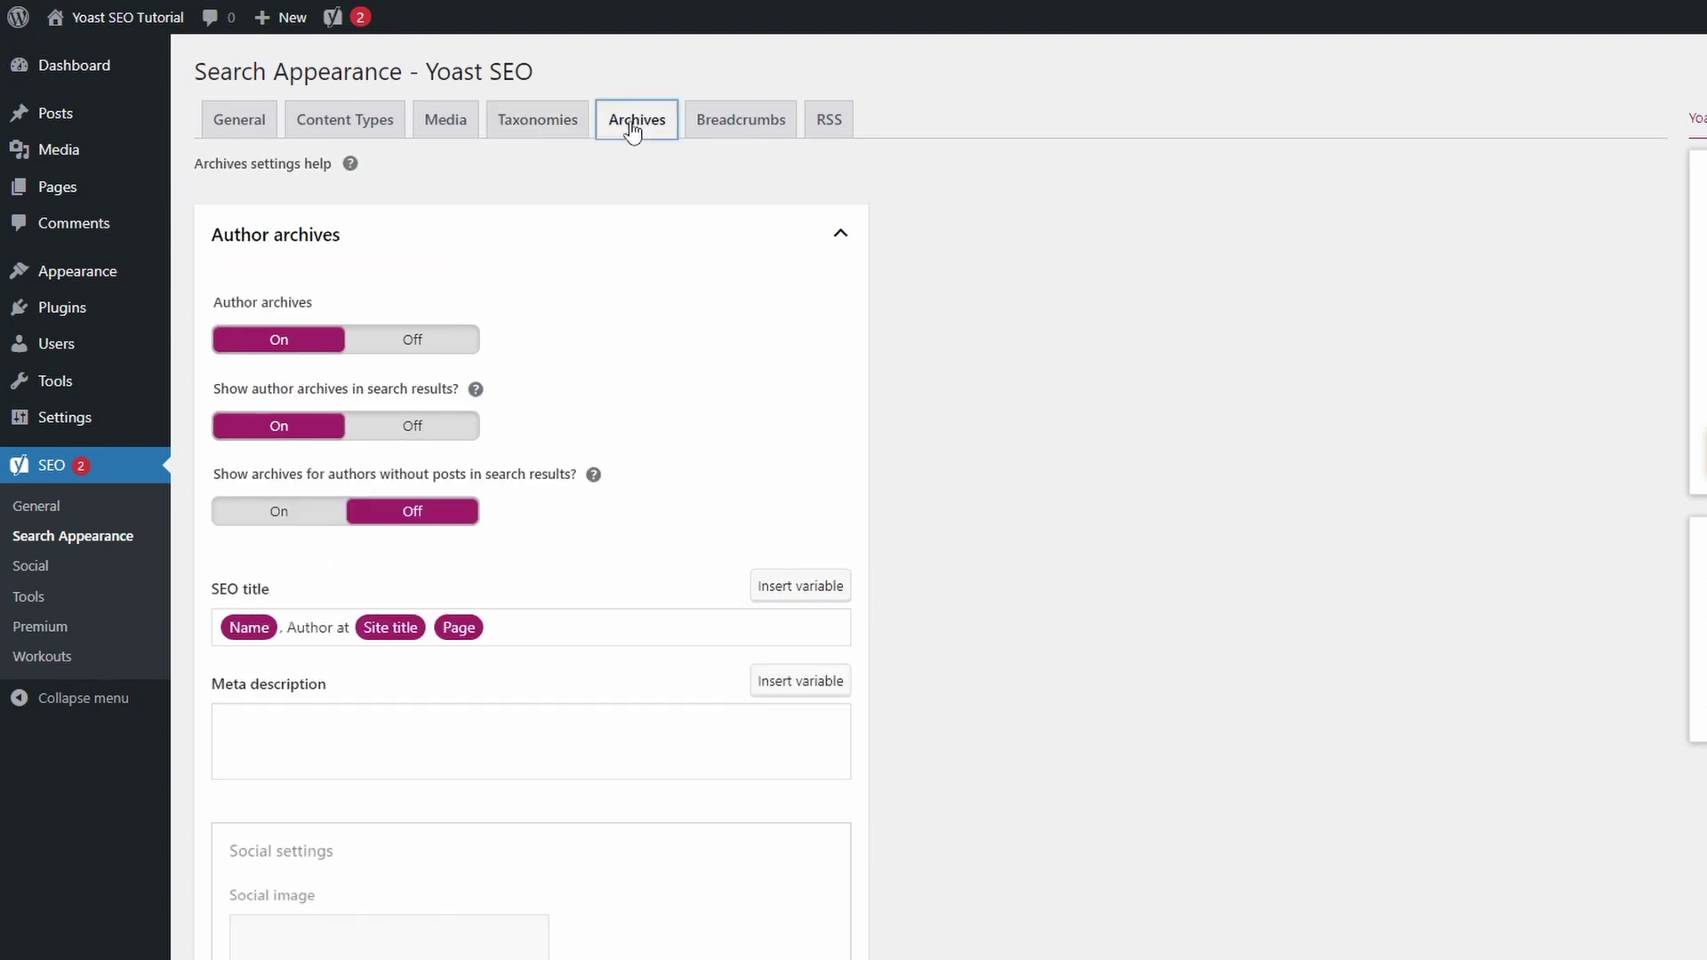
click(407, 343)
click(365, 450)
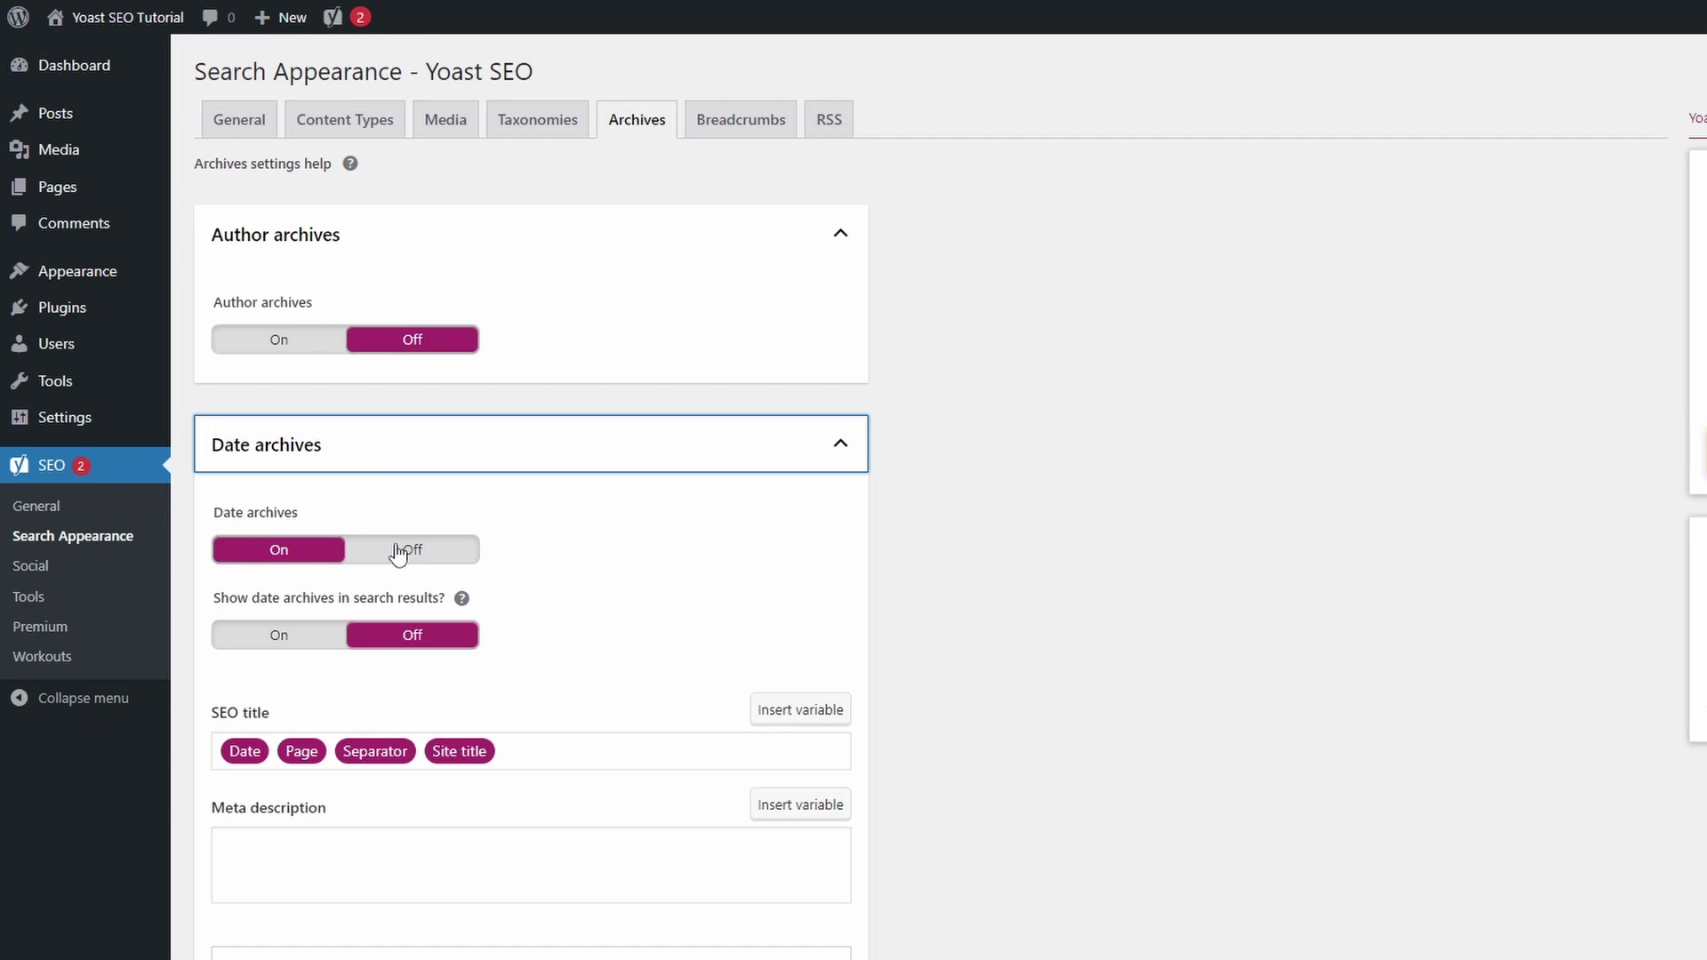
scroll(409, 636, down, 10)
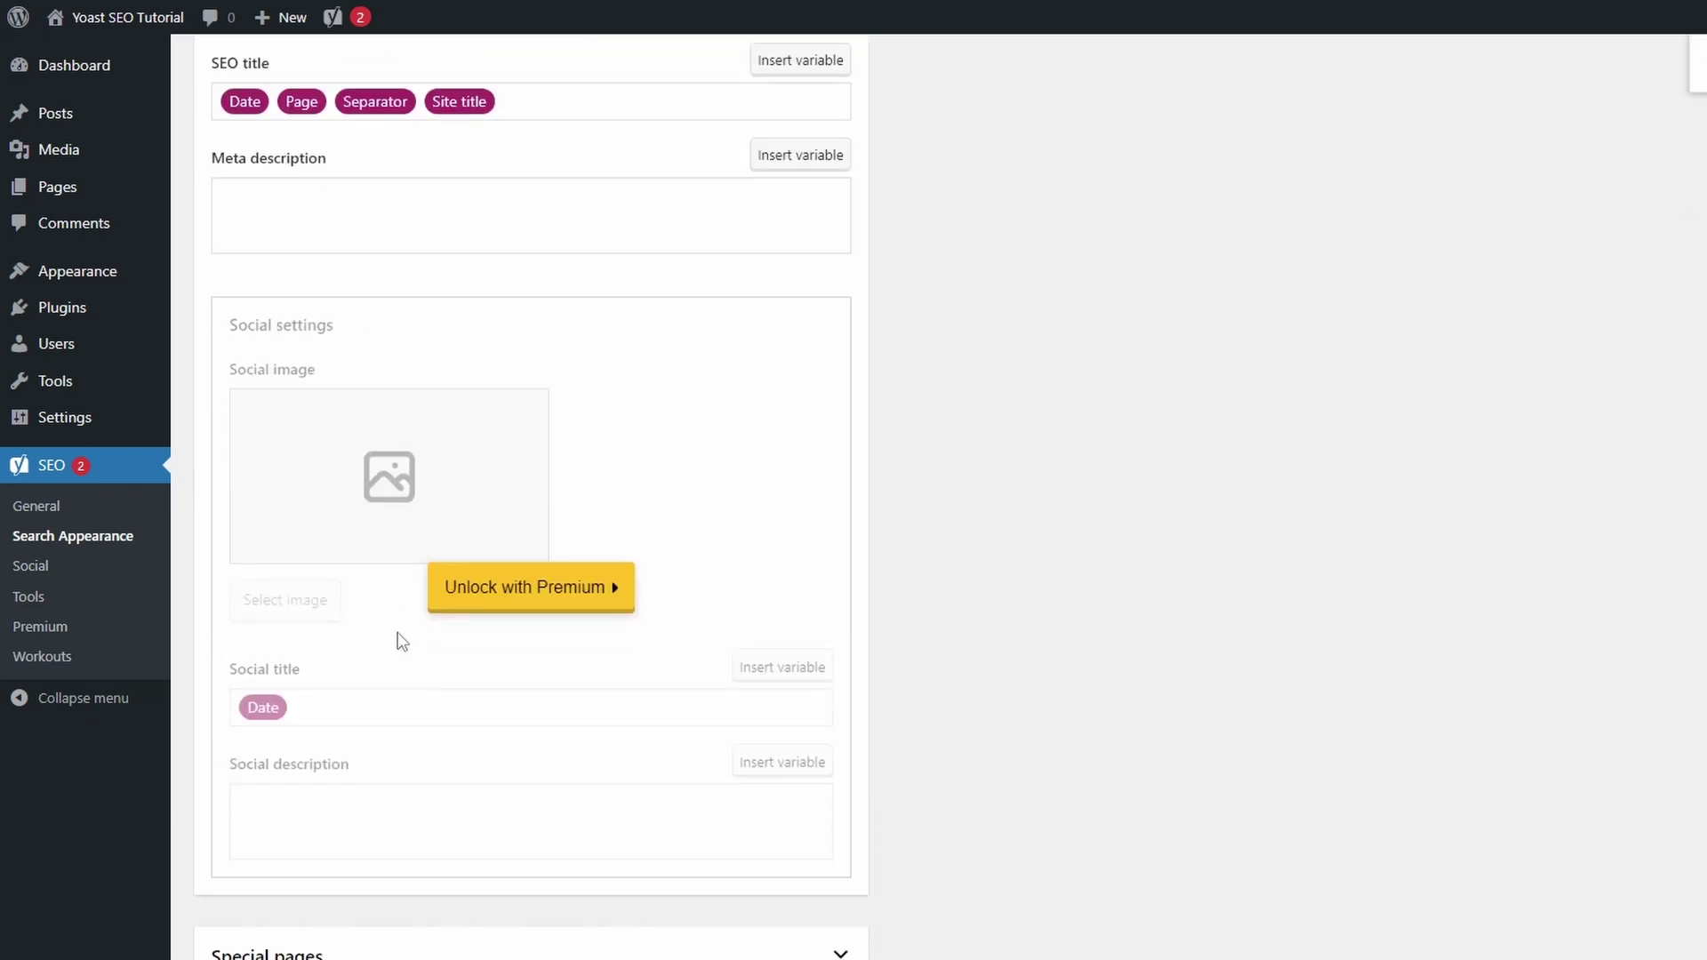
click(363, 770)
scroll(362, 732, down, 3)
click(249, 862)
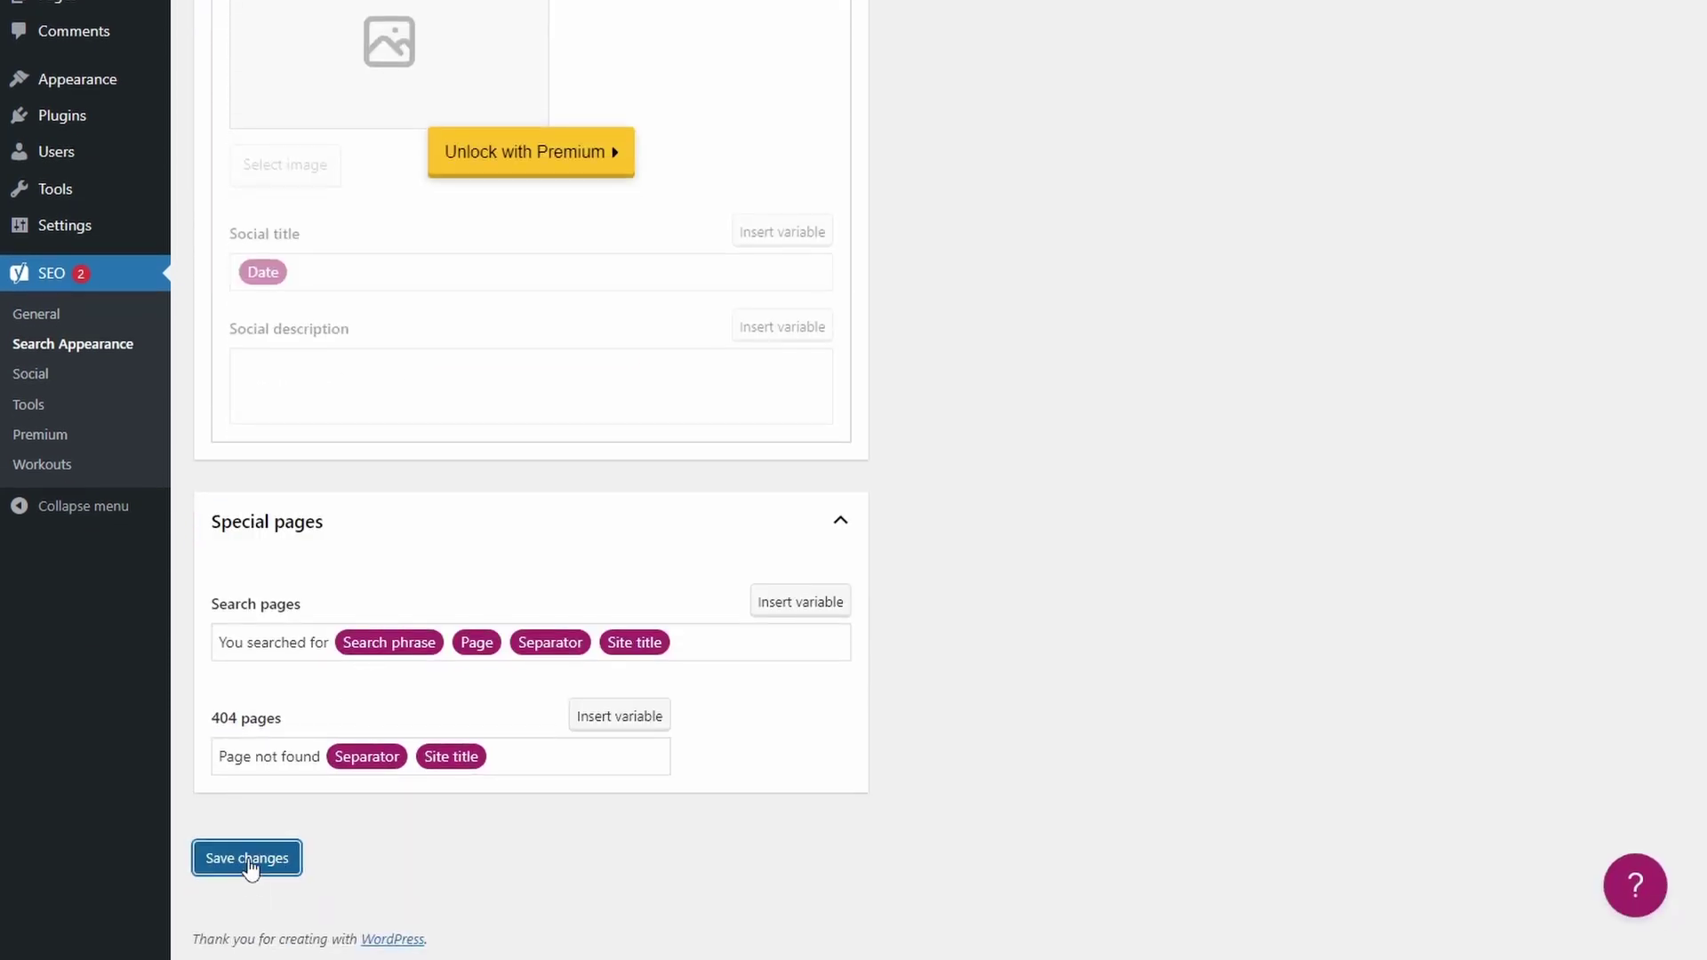
scroll(354, 599, up, 3)
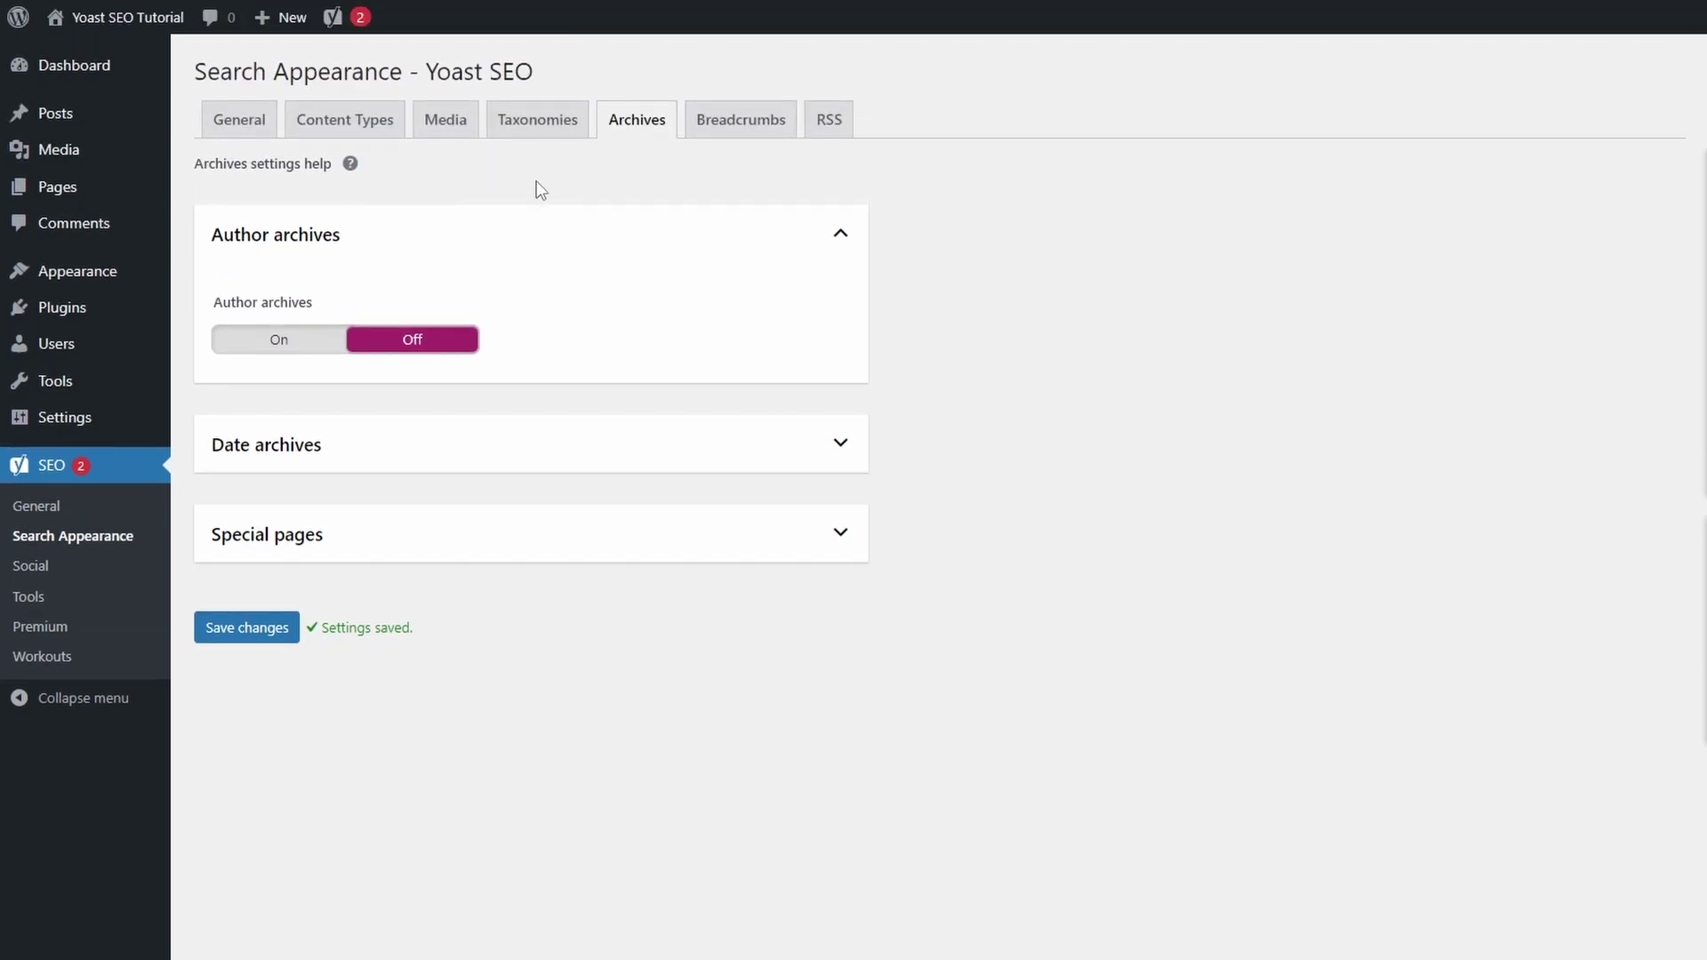
- Keep theme breadcrumbs enabled, set the Posts breadcrumb taxonomy to Category, and save
click(734, 135)
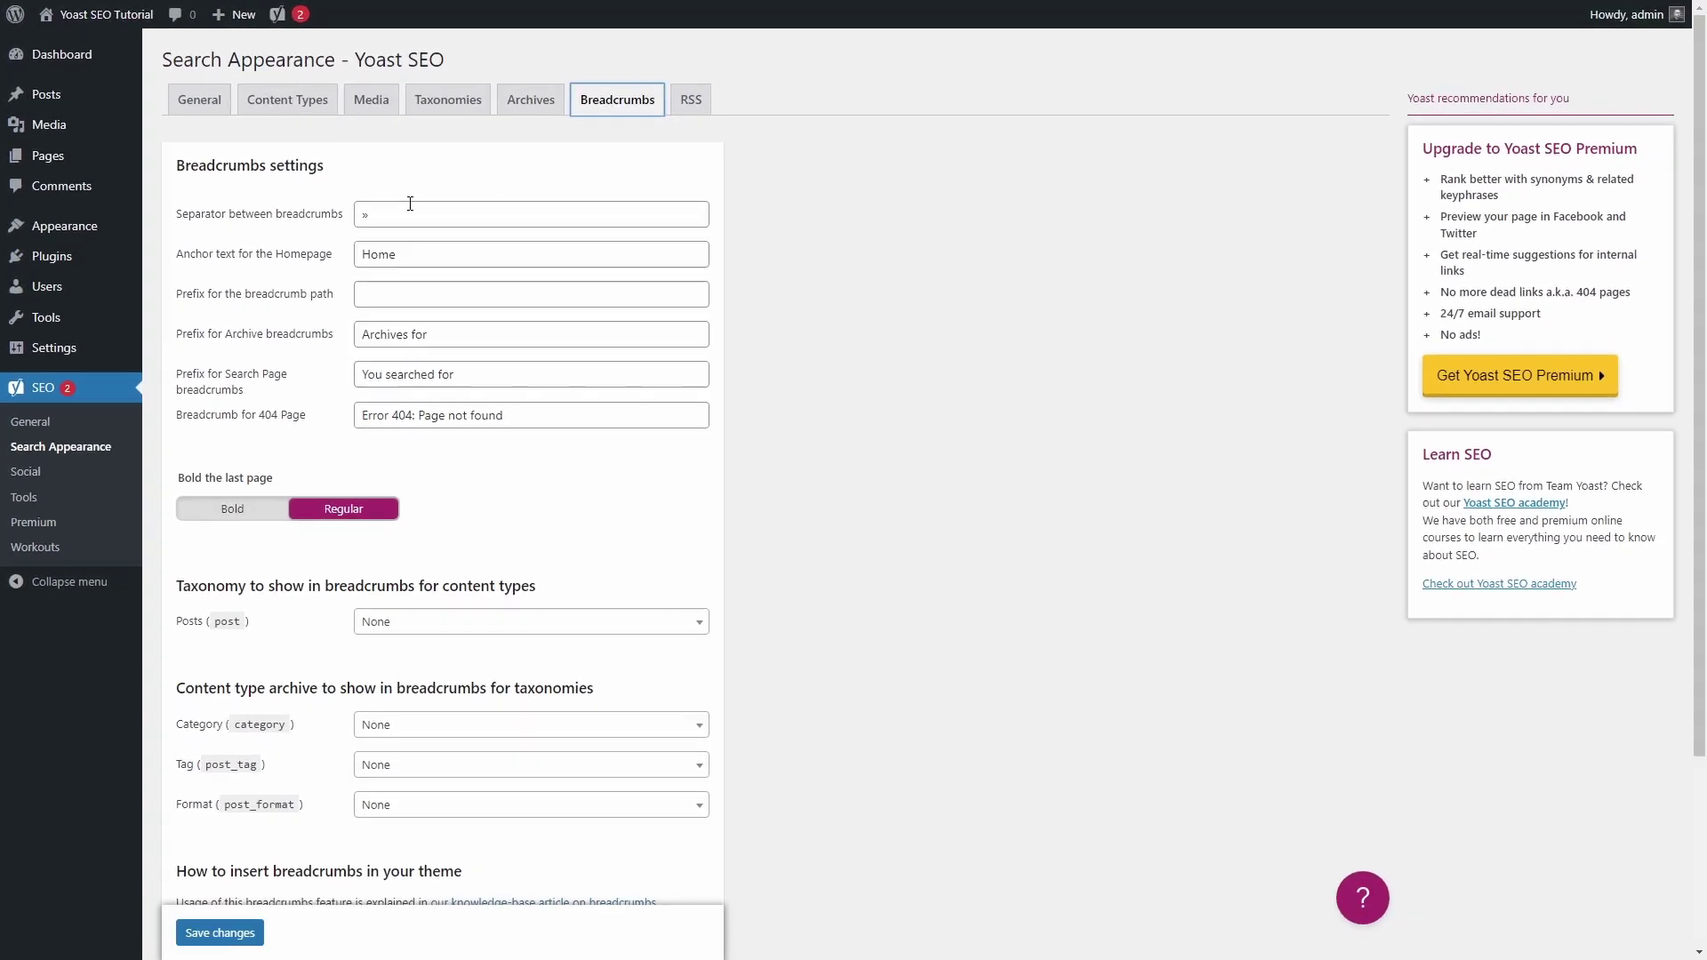
scroll(410, 204, down, 3)
click(337, 785)
click(228, 790)
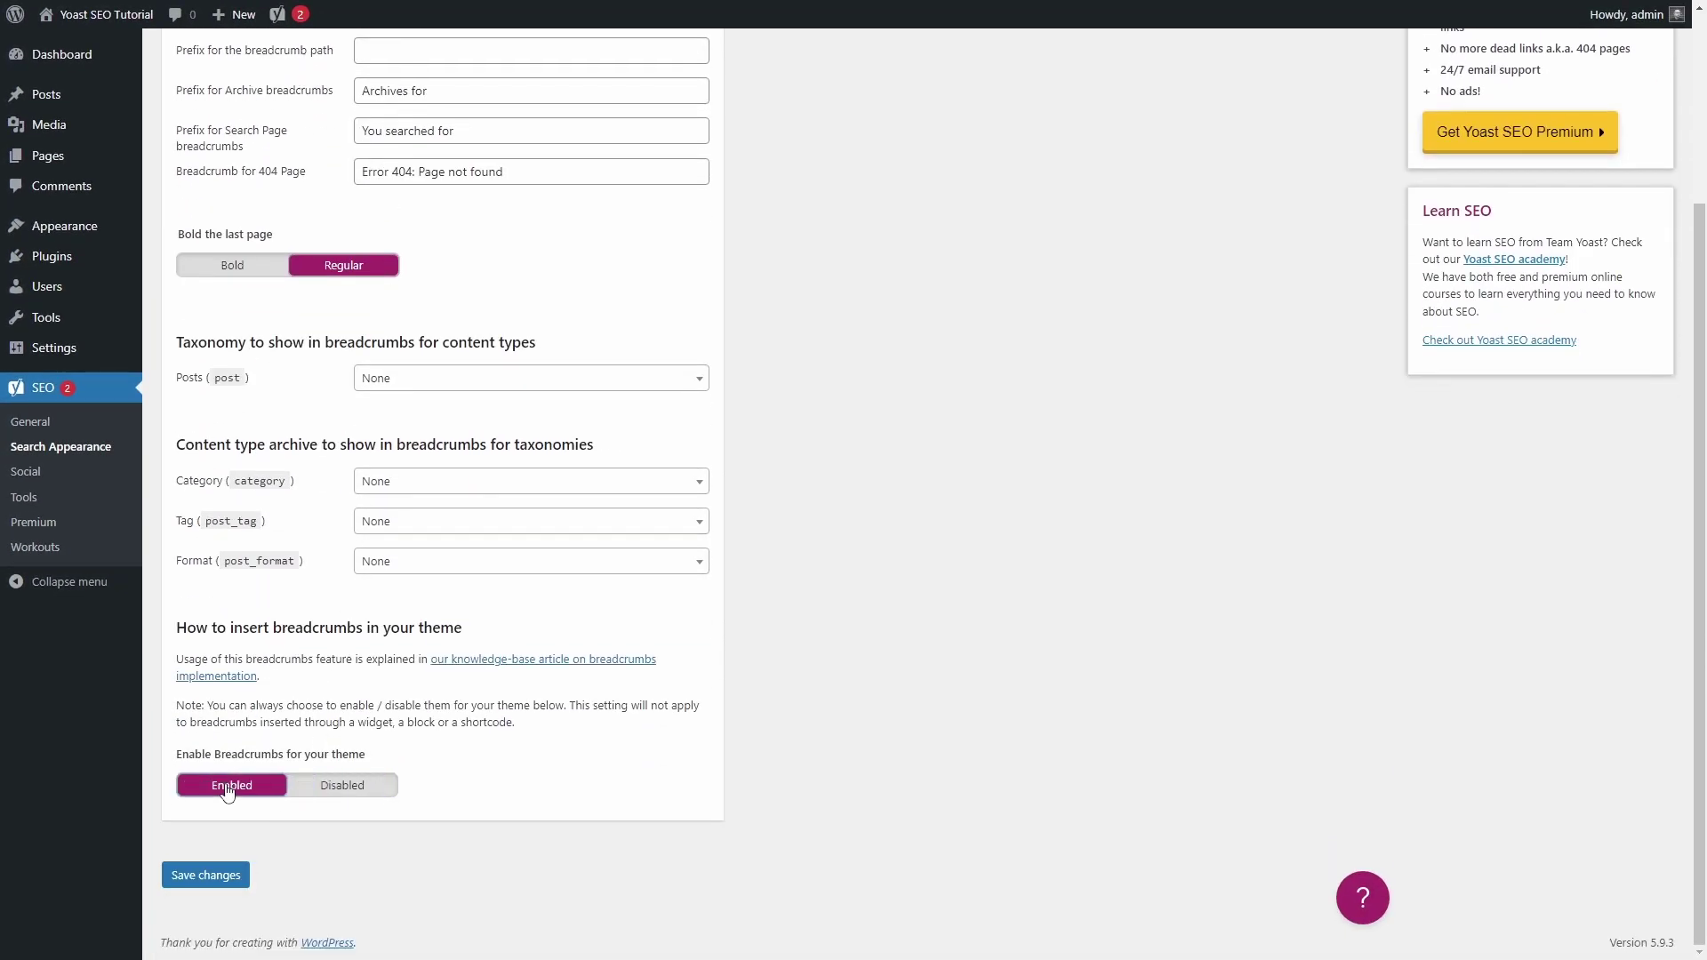
scroll(228, 790, up, 3)
click(460, 623)
click(392, 711)
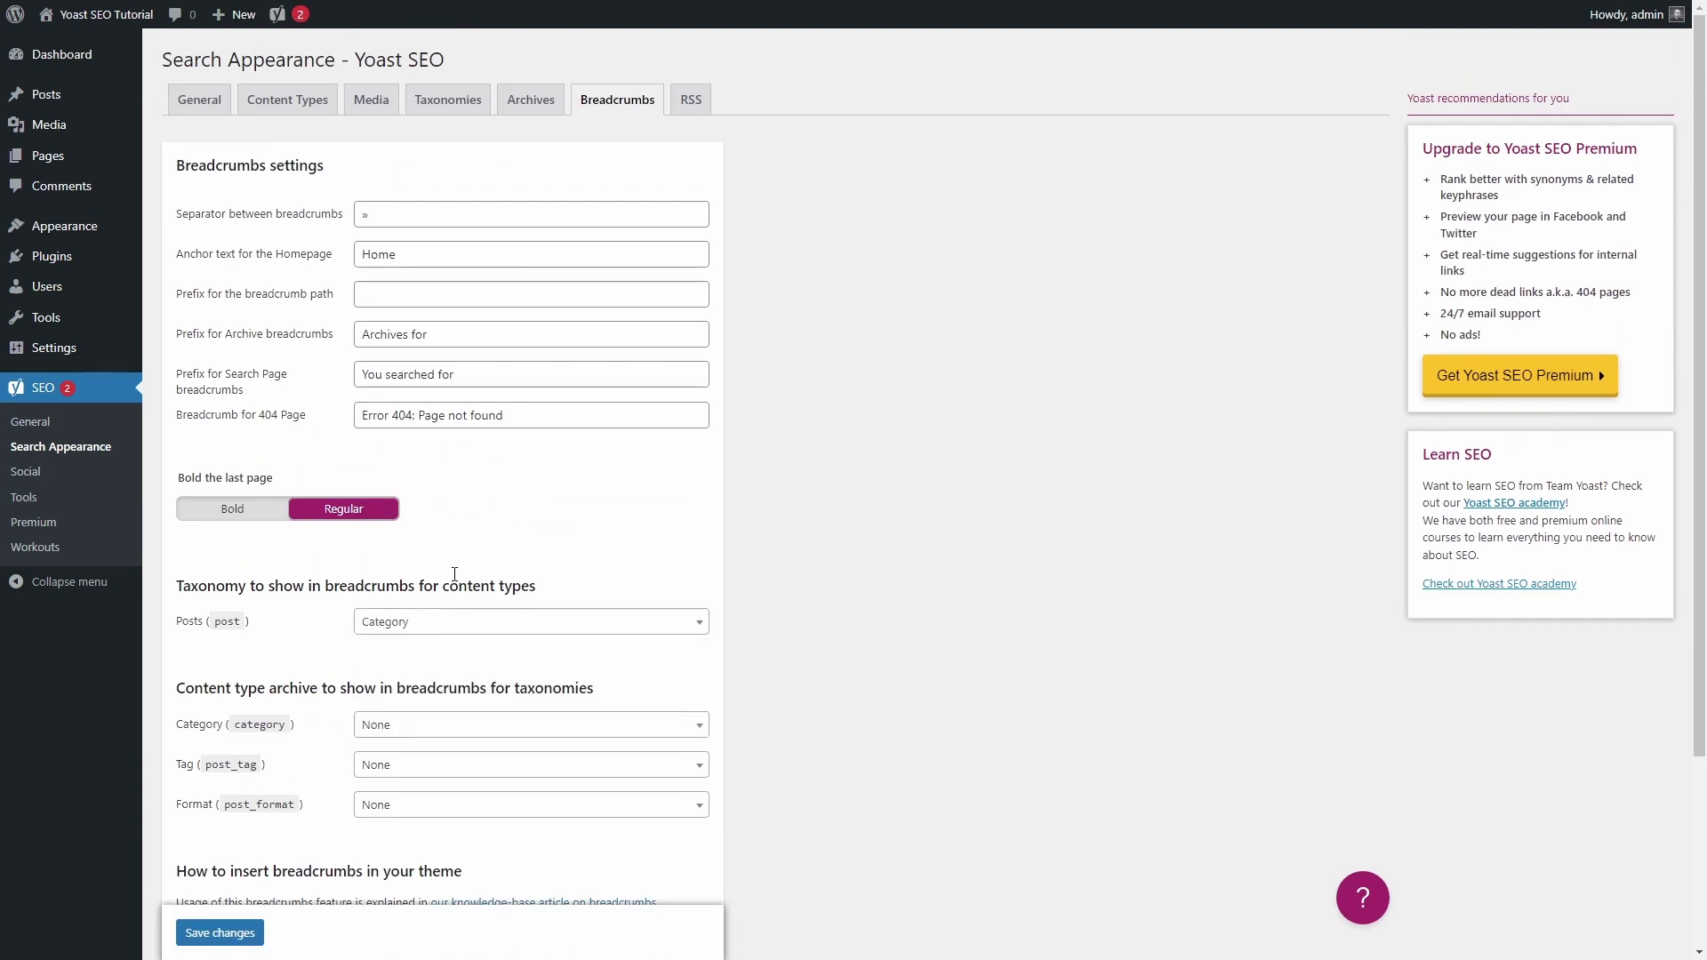
scroll(454, 574, down, 5)
click(213, 879)
- Browse Yoast's Social settings through the Facebook and Twitter tabs to the Pinterest tab
click(35, 472)
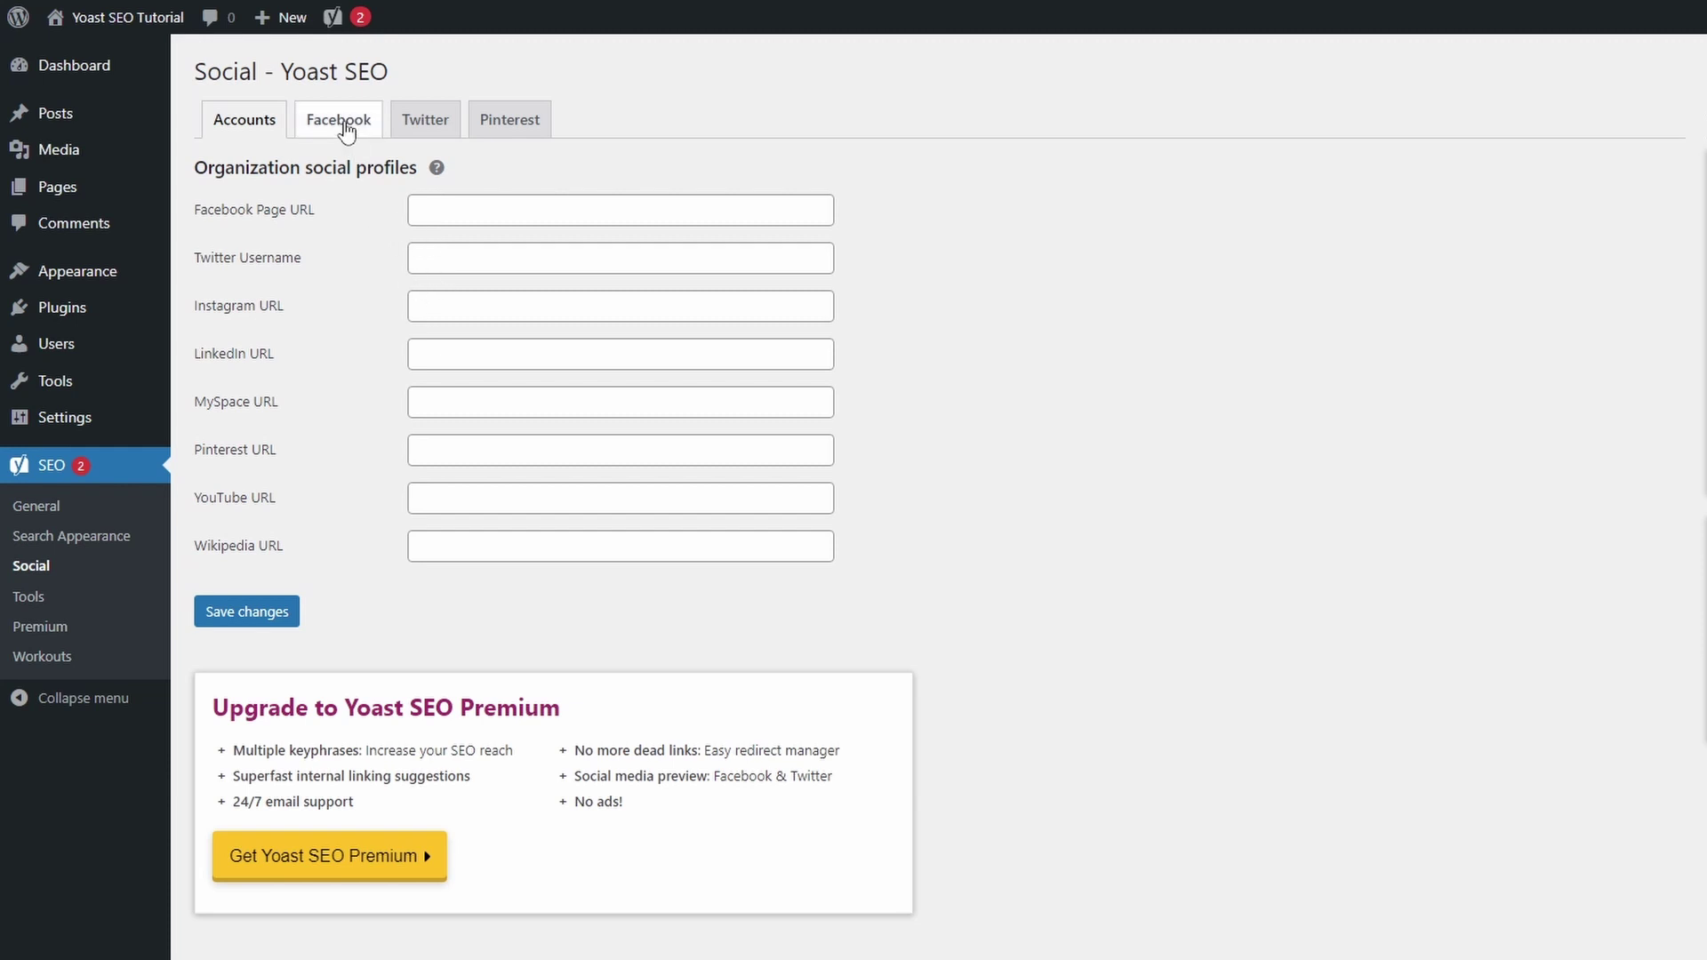
click(344, 125)
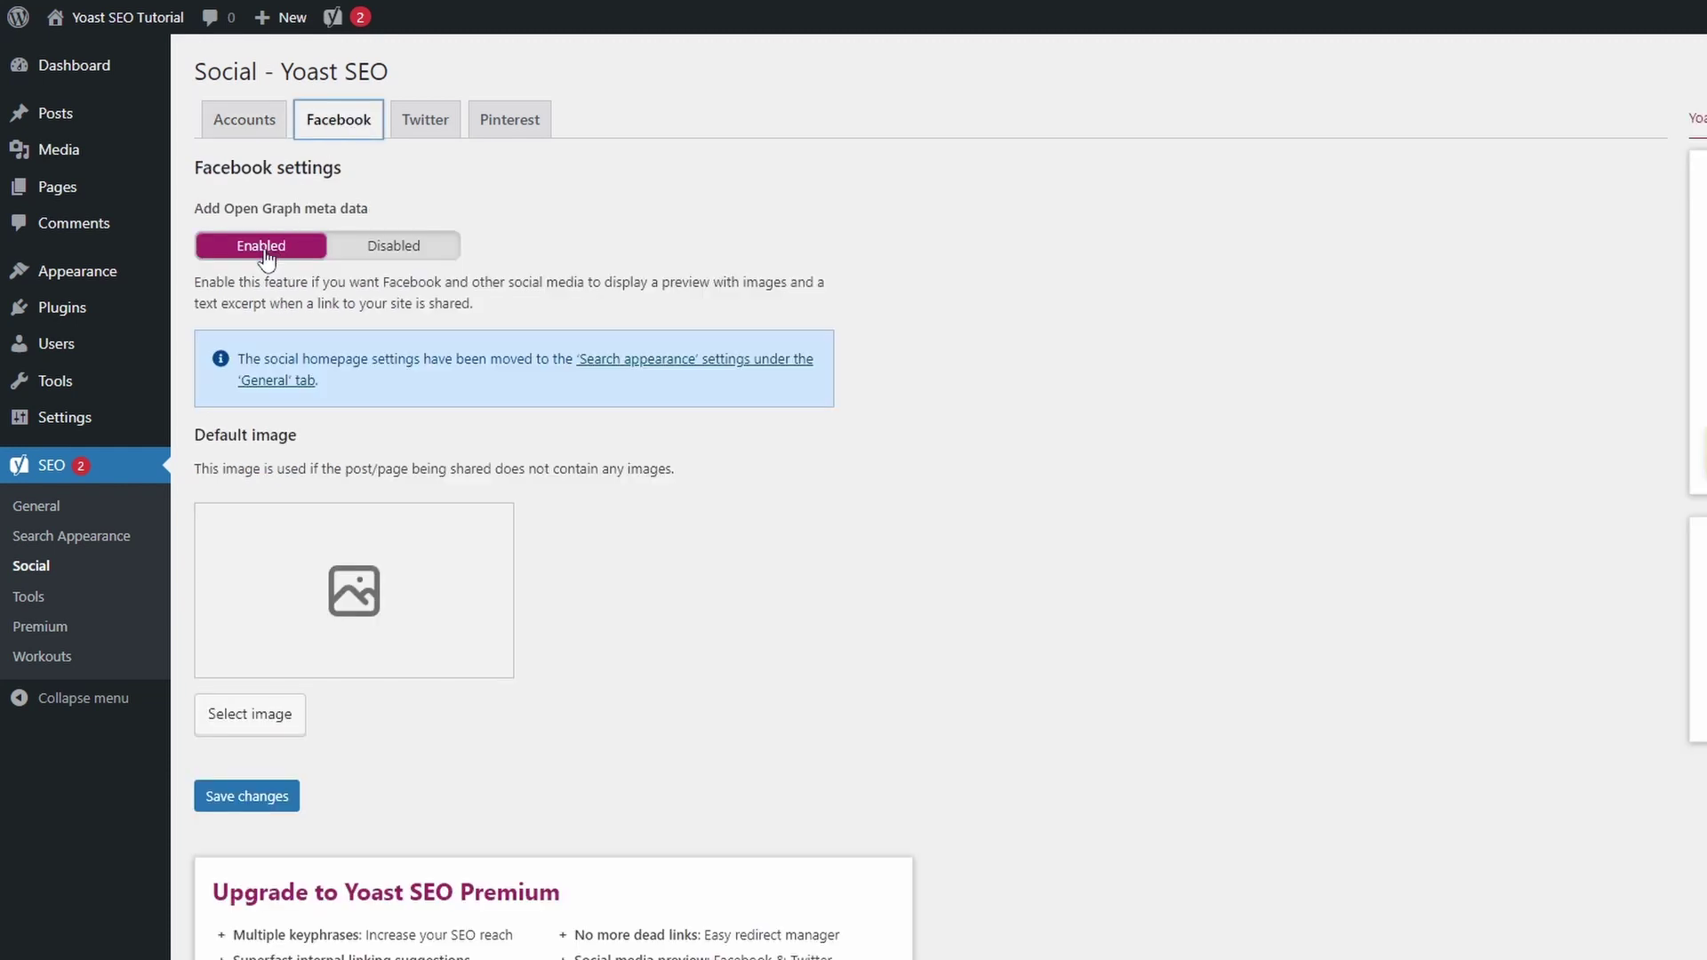
click(410, 129)
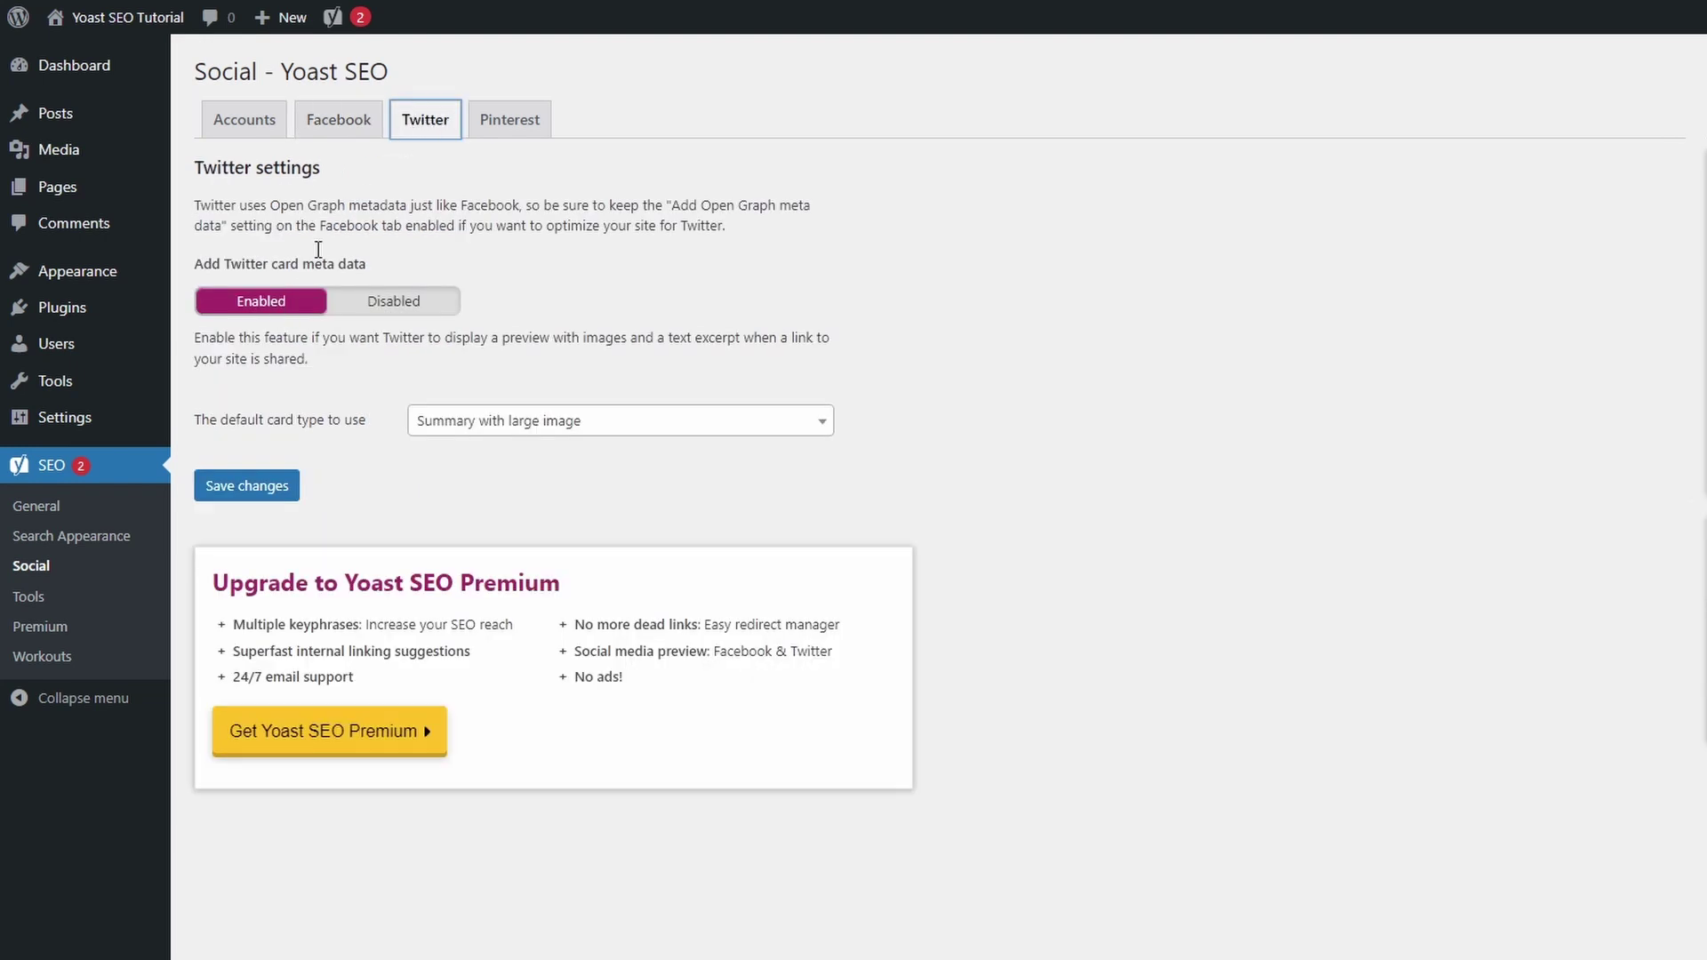
click(510, 122)
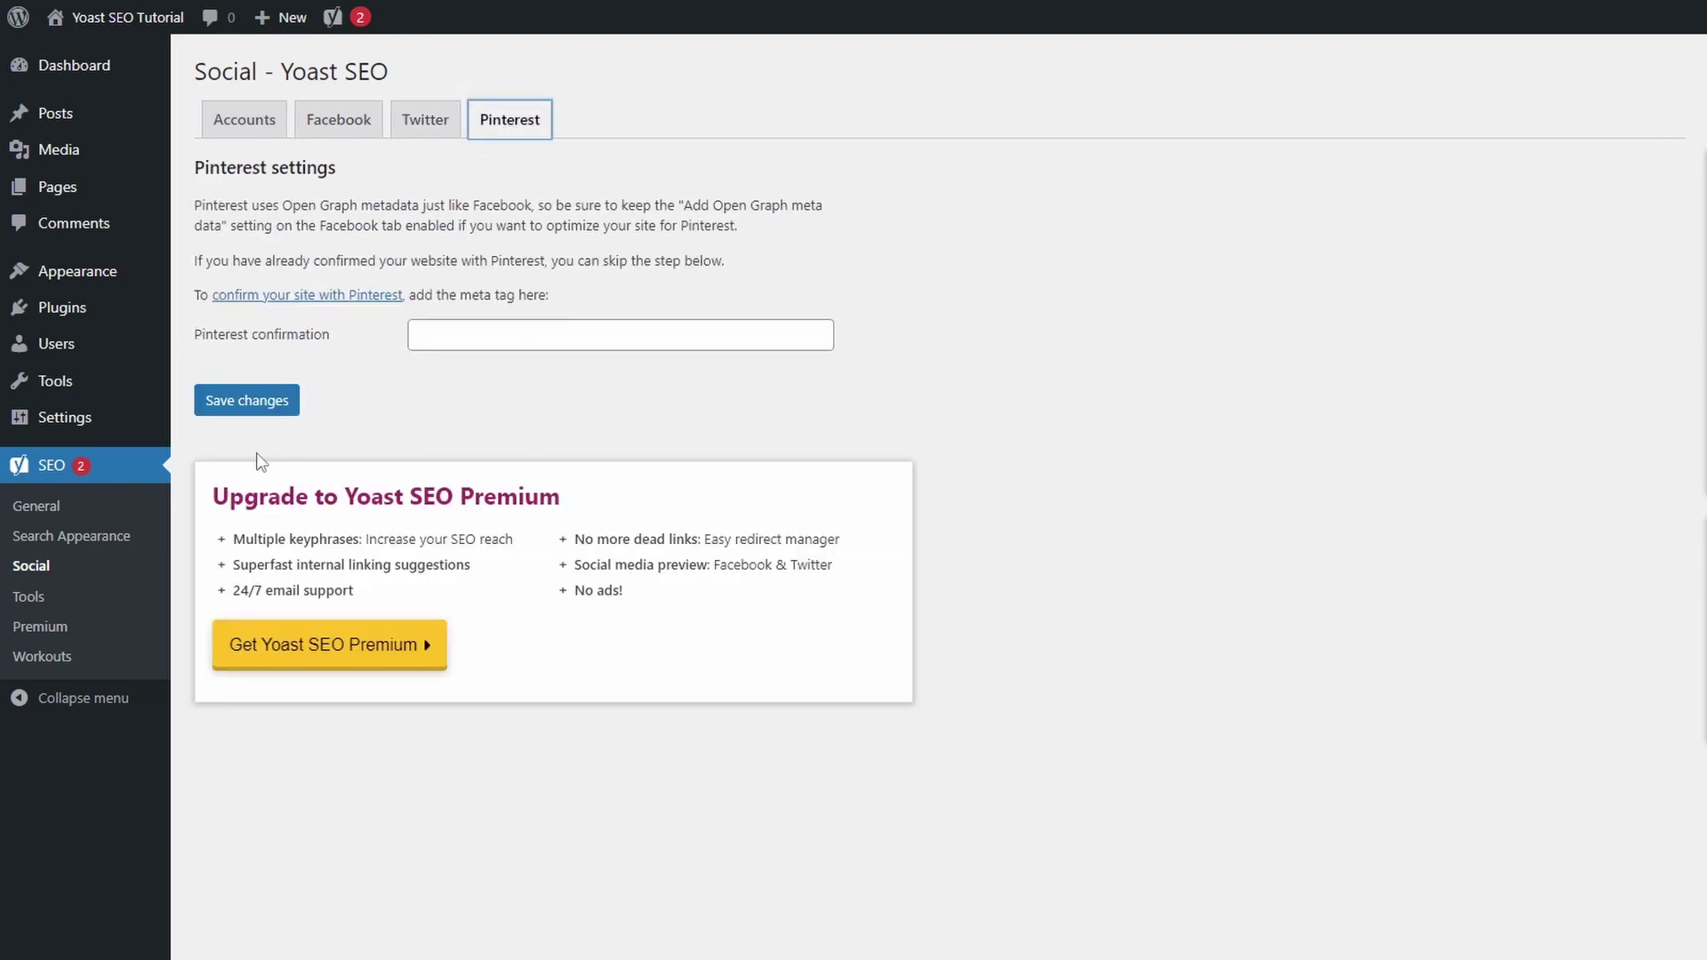
- Look over the robots.txt and .htaccess file editor under Yoast SEO Tools
click(39, 603)
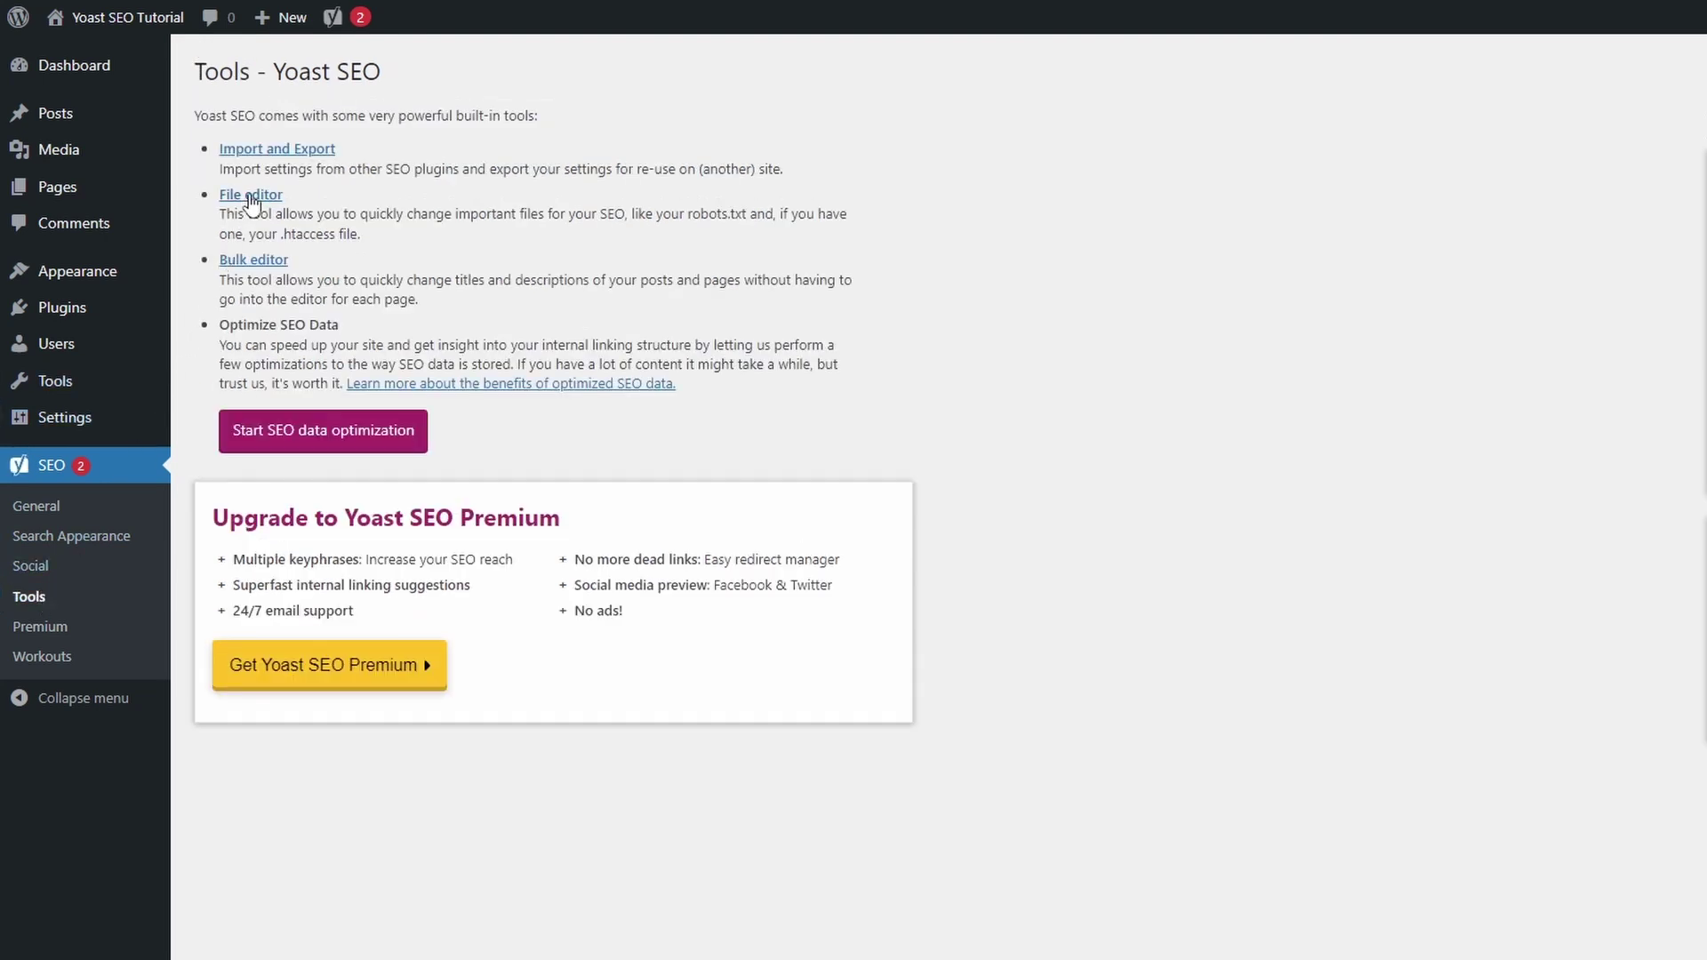
click(252, 196)
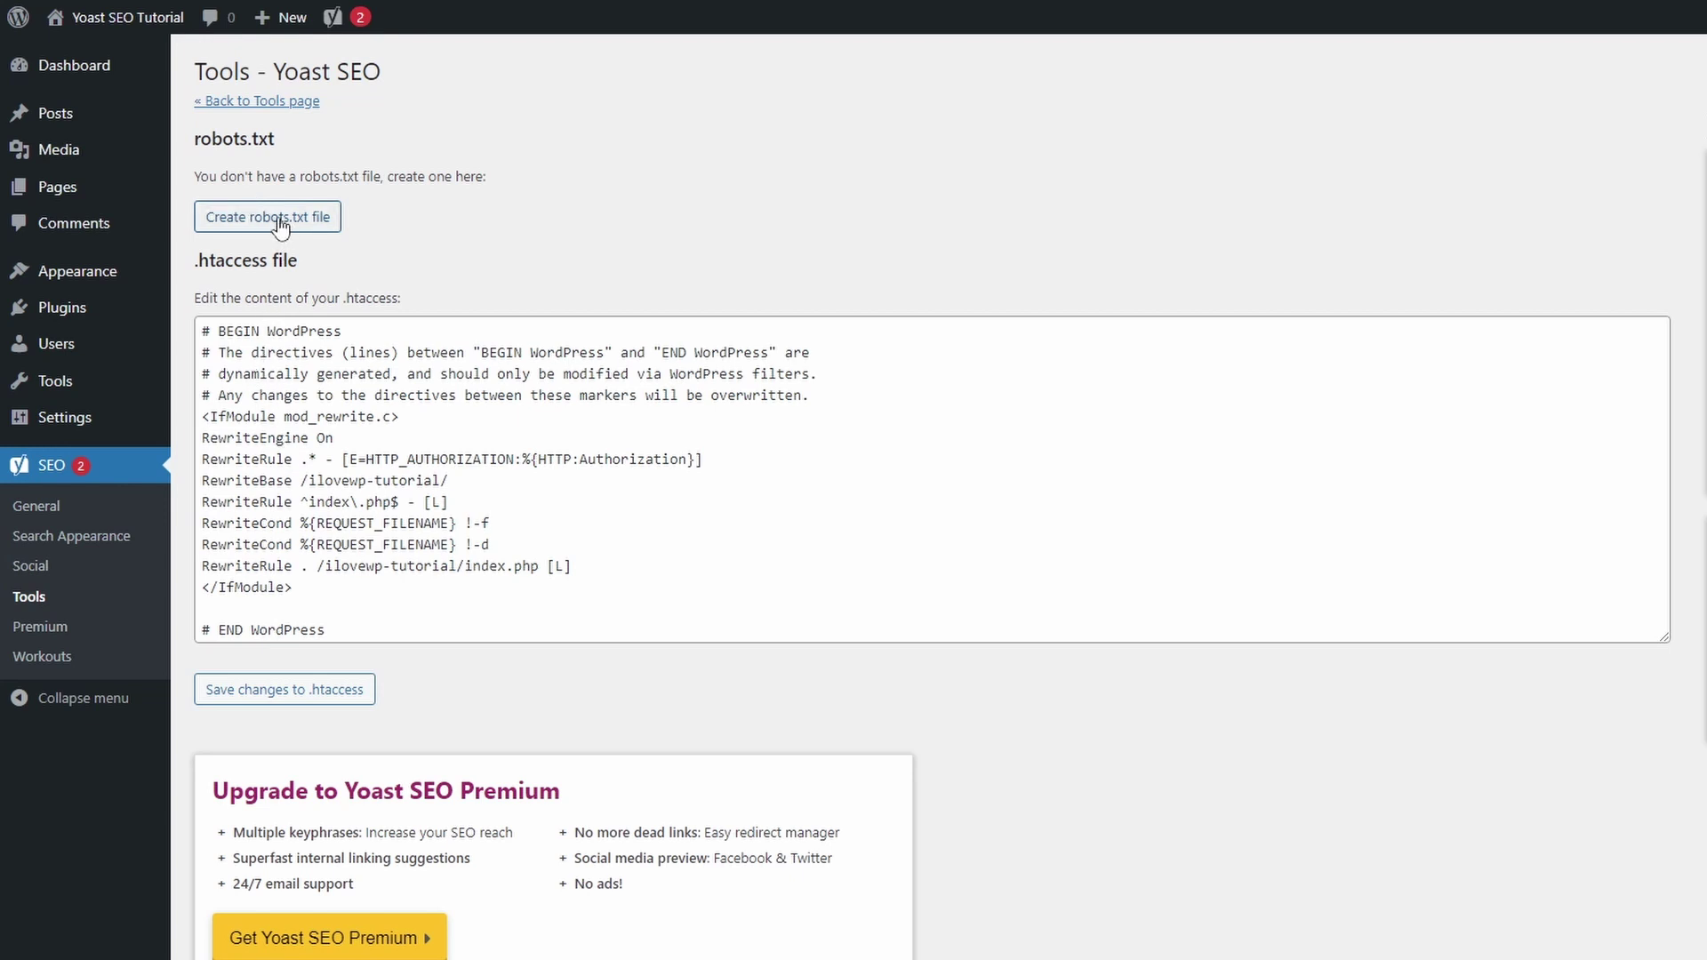
click(67, 607)
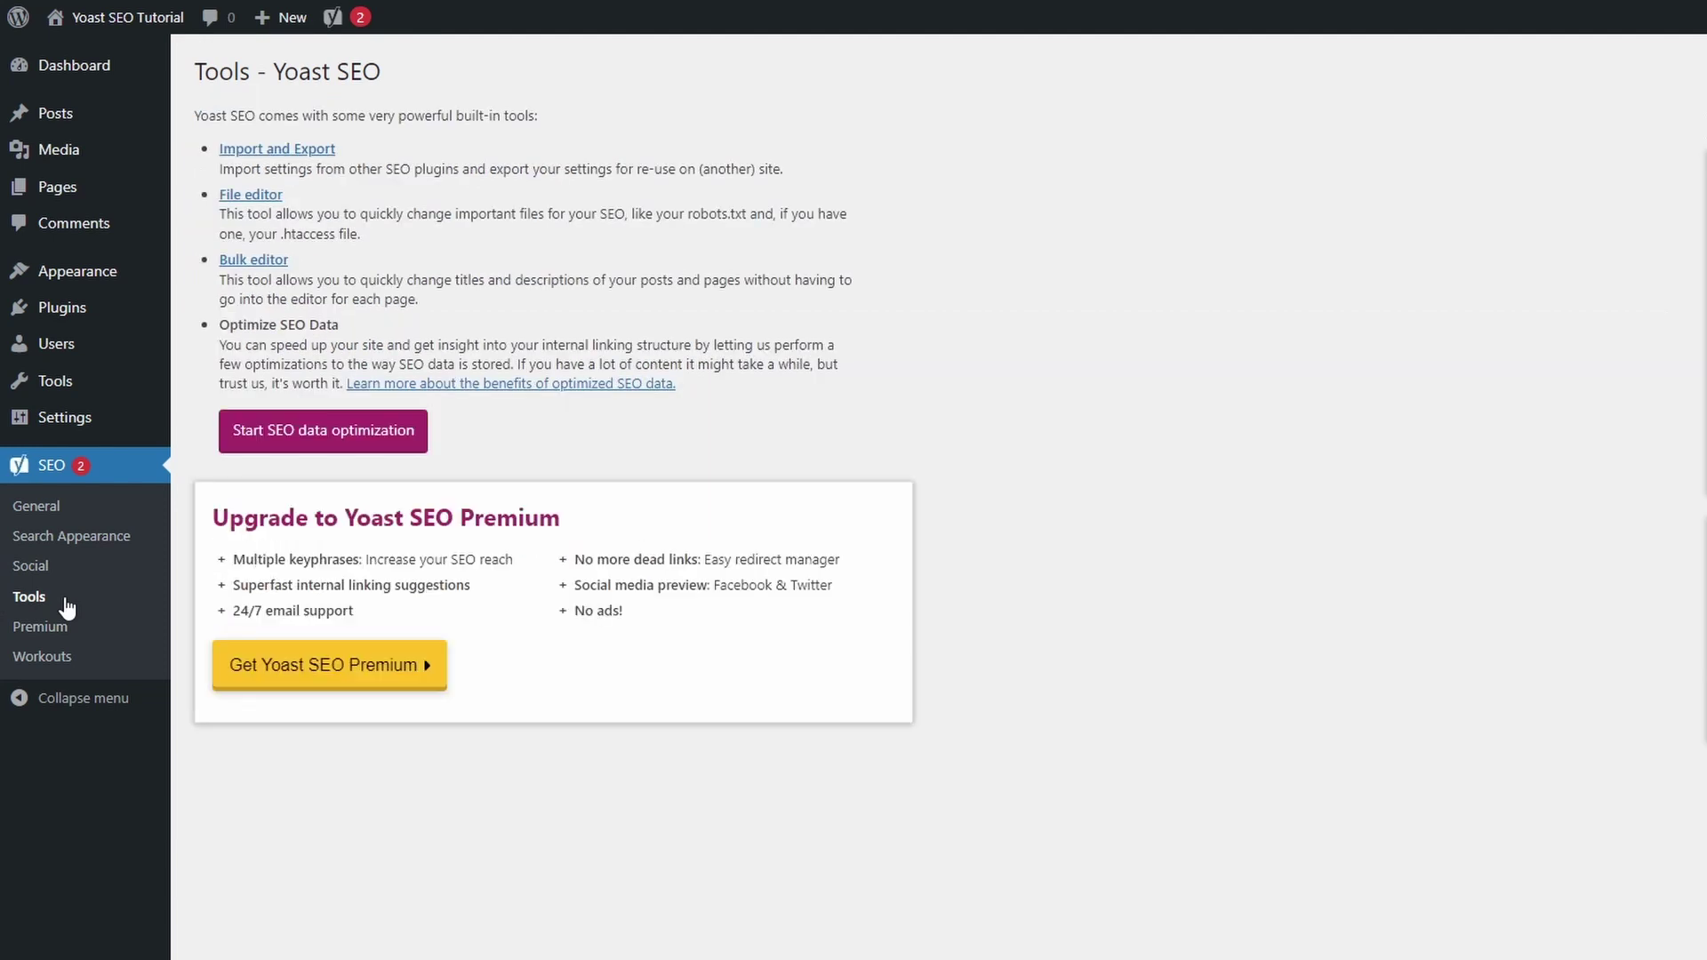
- Show the bulk editor's Description view, listing 29 items with empty new meta descriptions
click(249, 262)
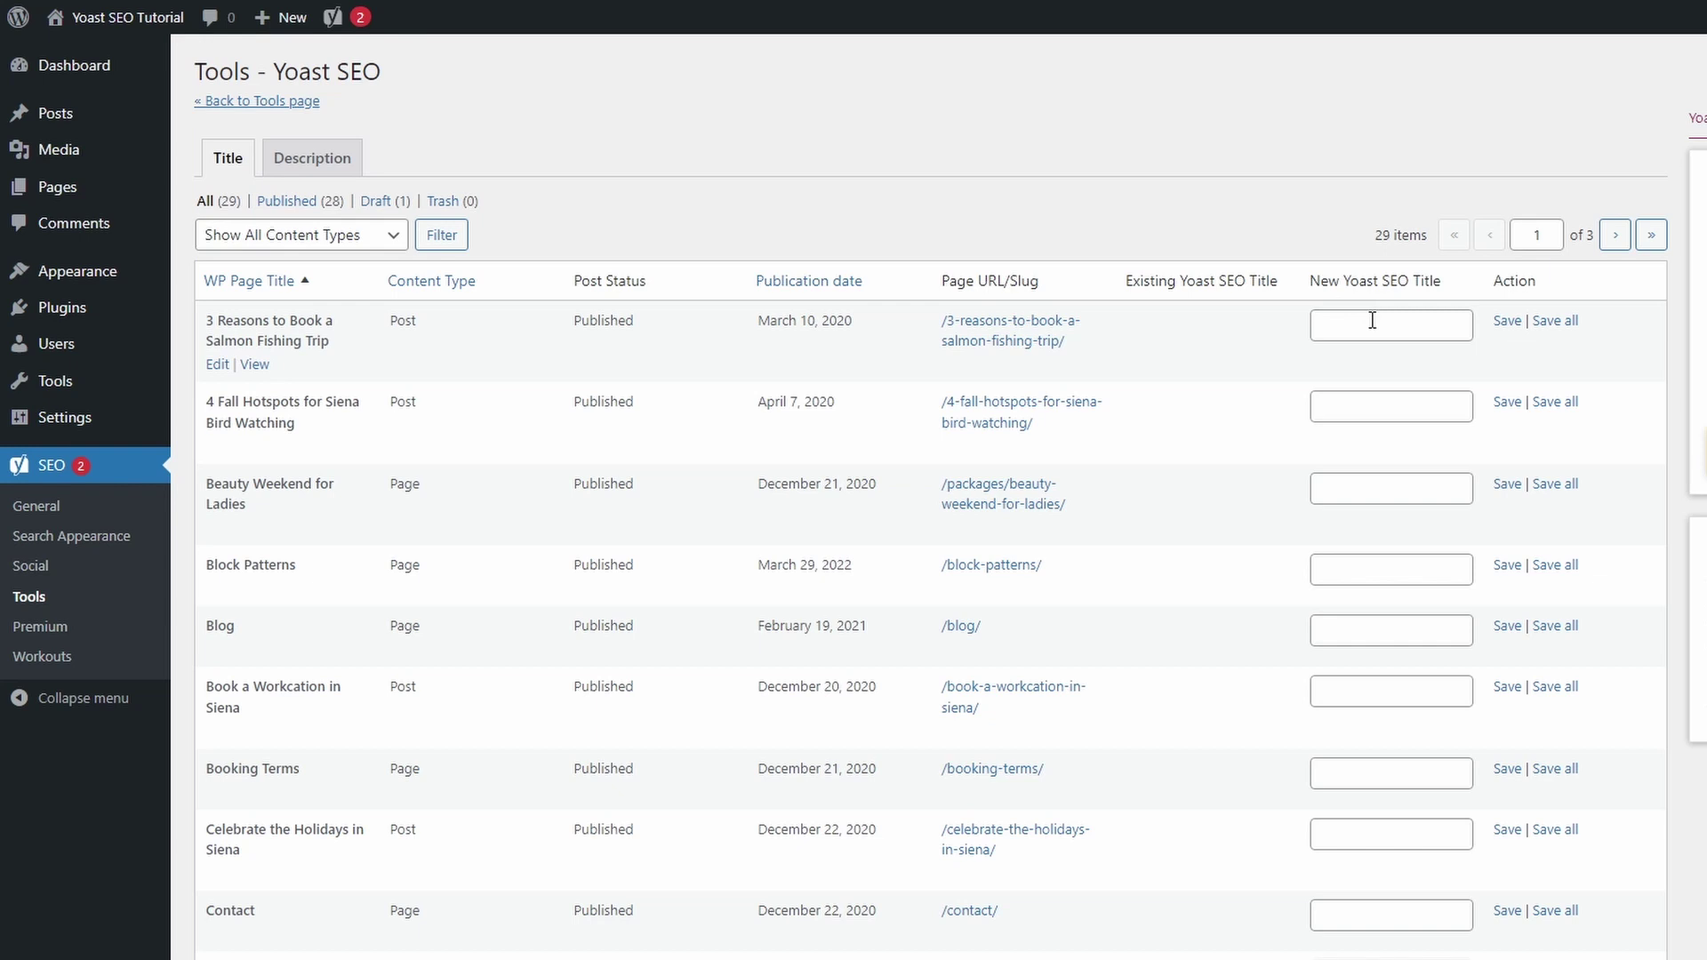
click(307, 162)
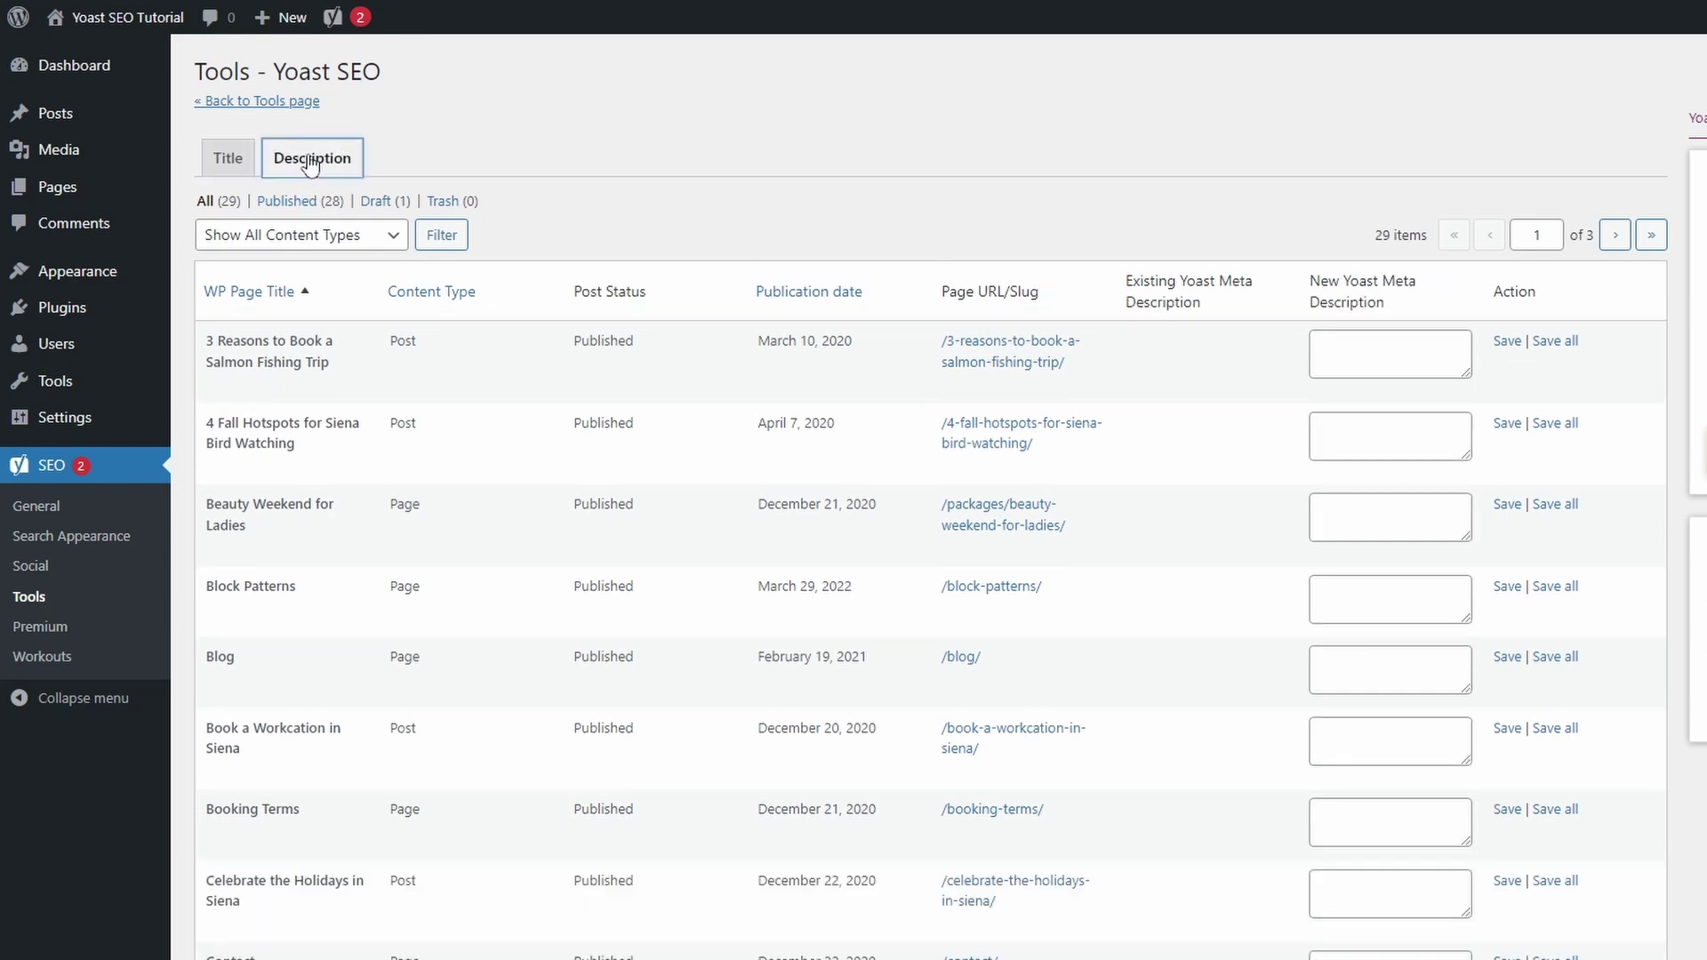
scroll(1365, 361, down, 5)
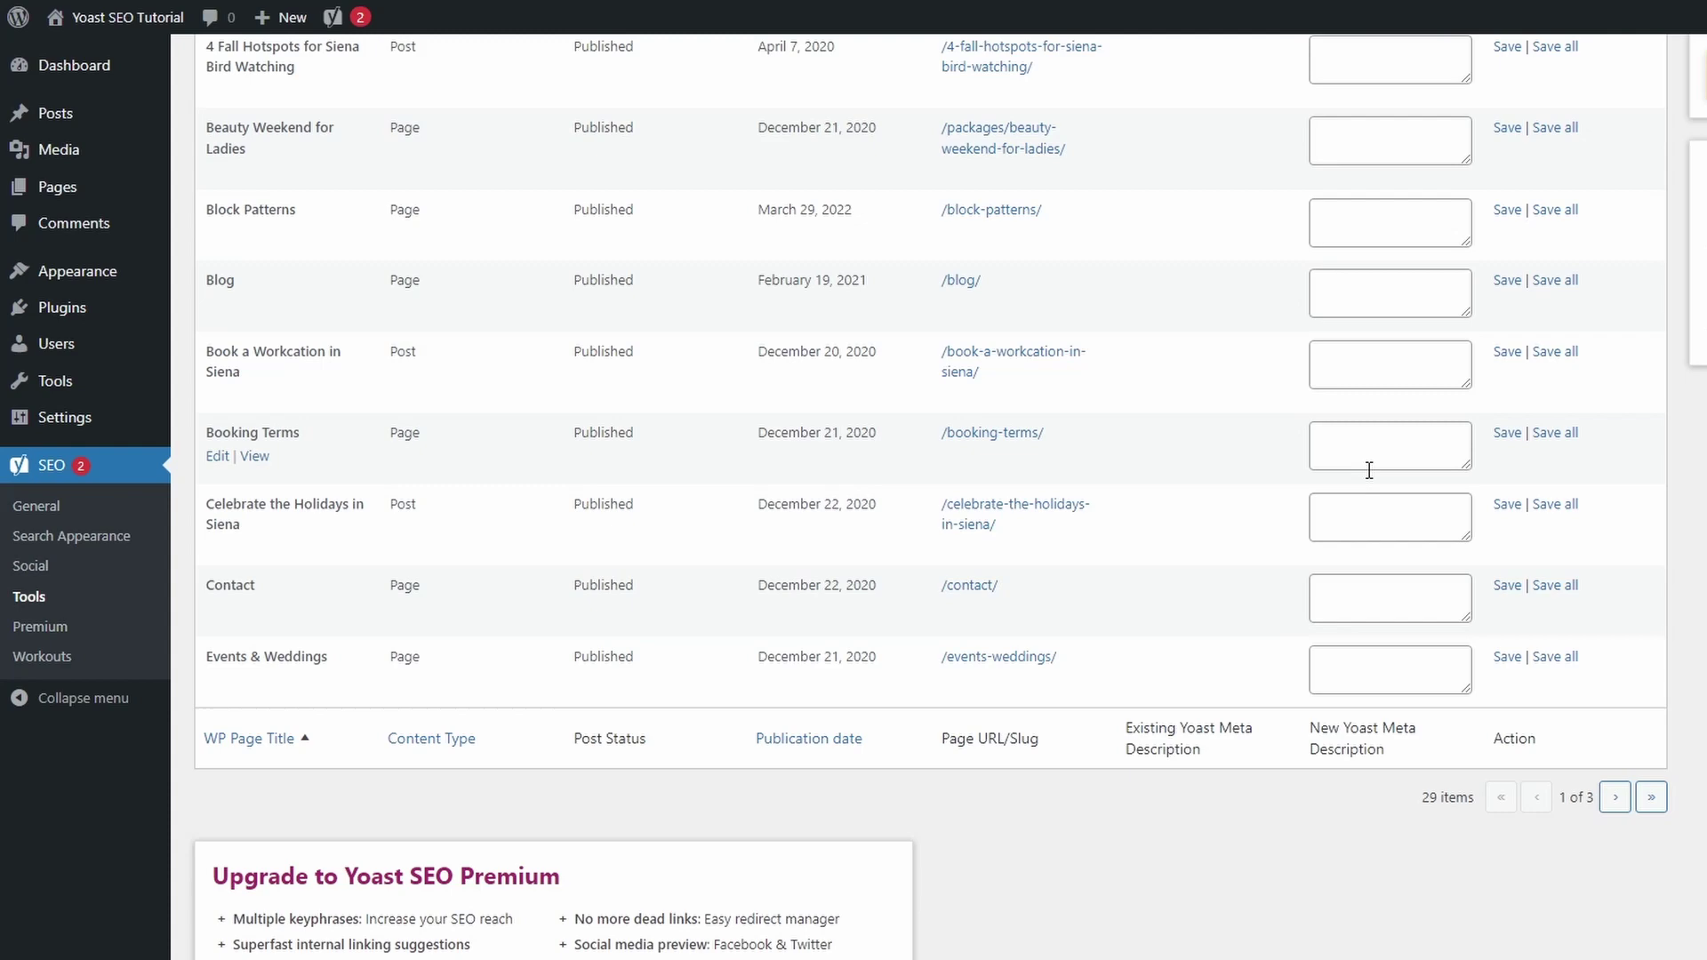
scroll(1369, 506, up, 5)
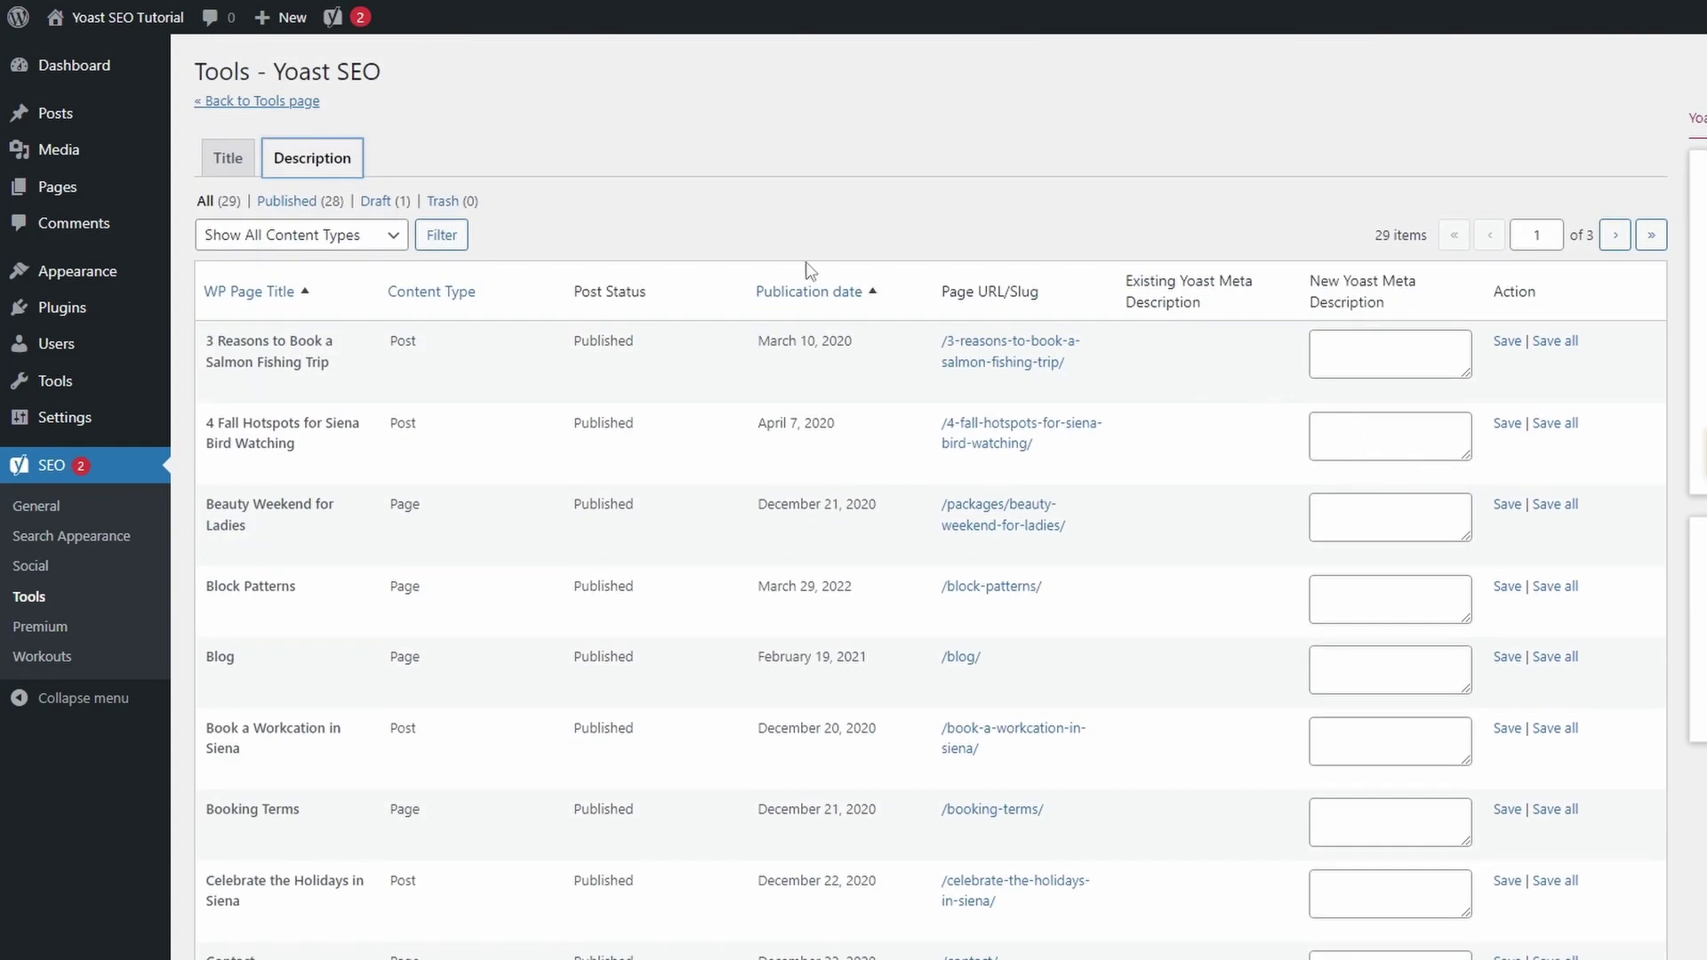
- Edit the Book a Workcation in Siena post and compare its desktop and mobile search previews
mouse_move(91, 116)
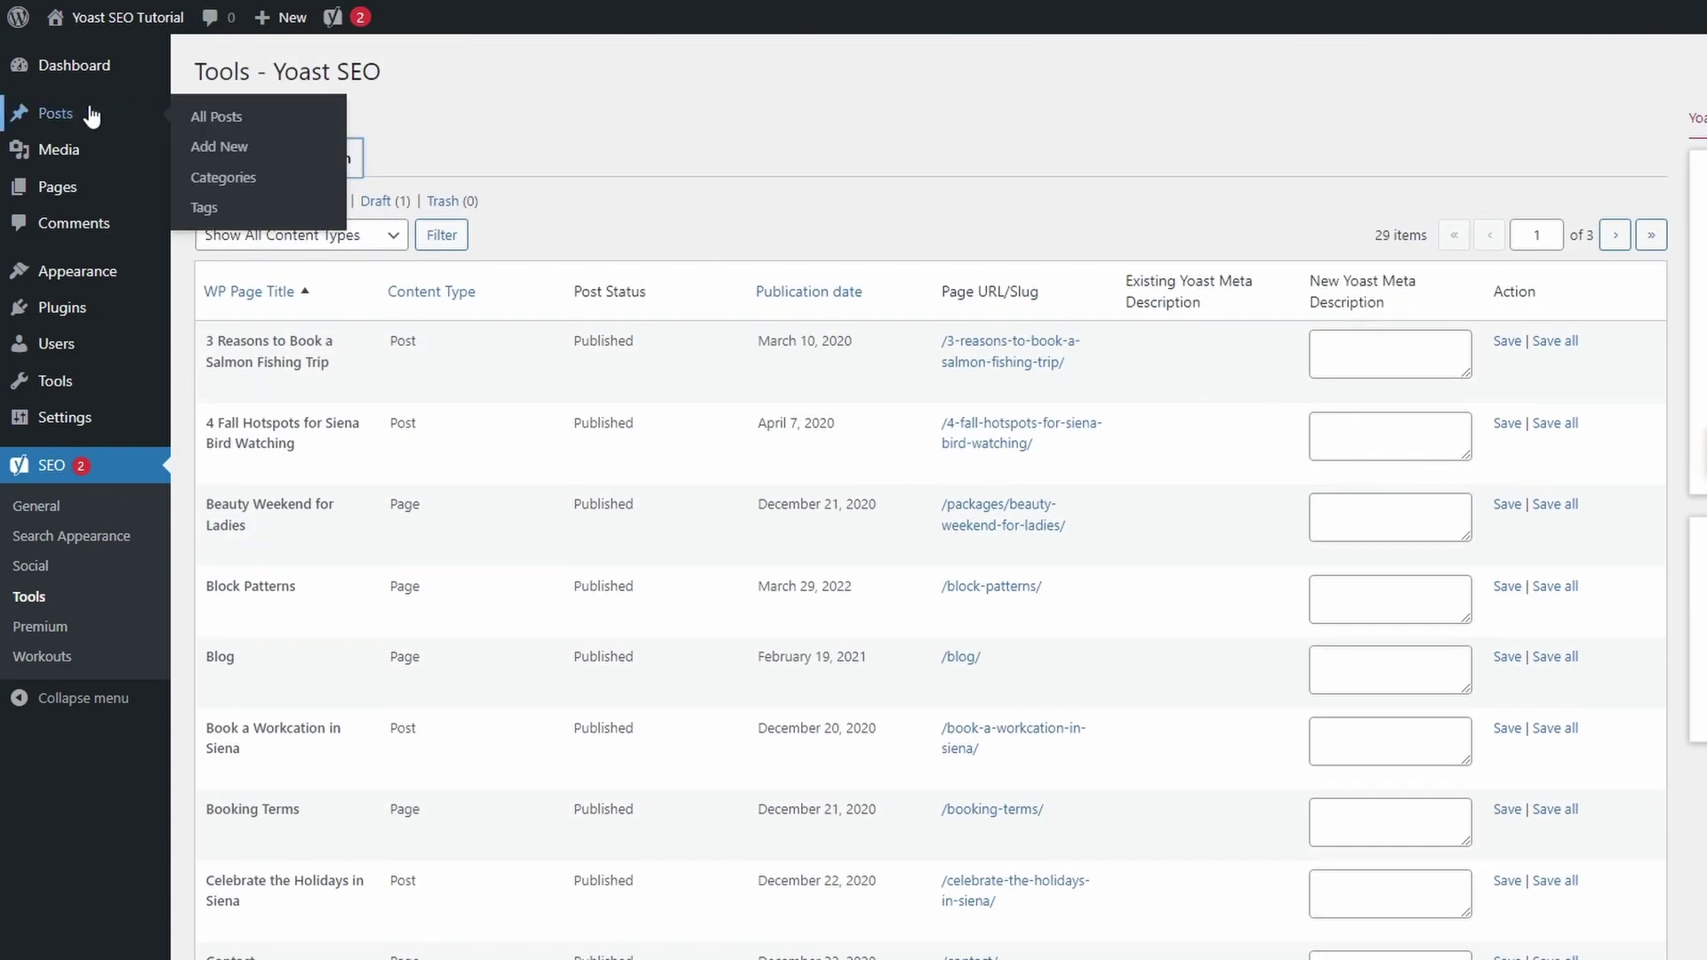
click(210, 121)
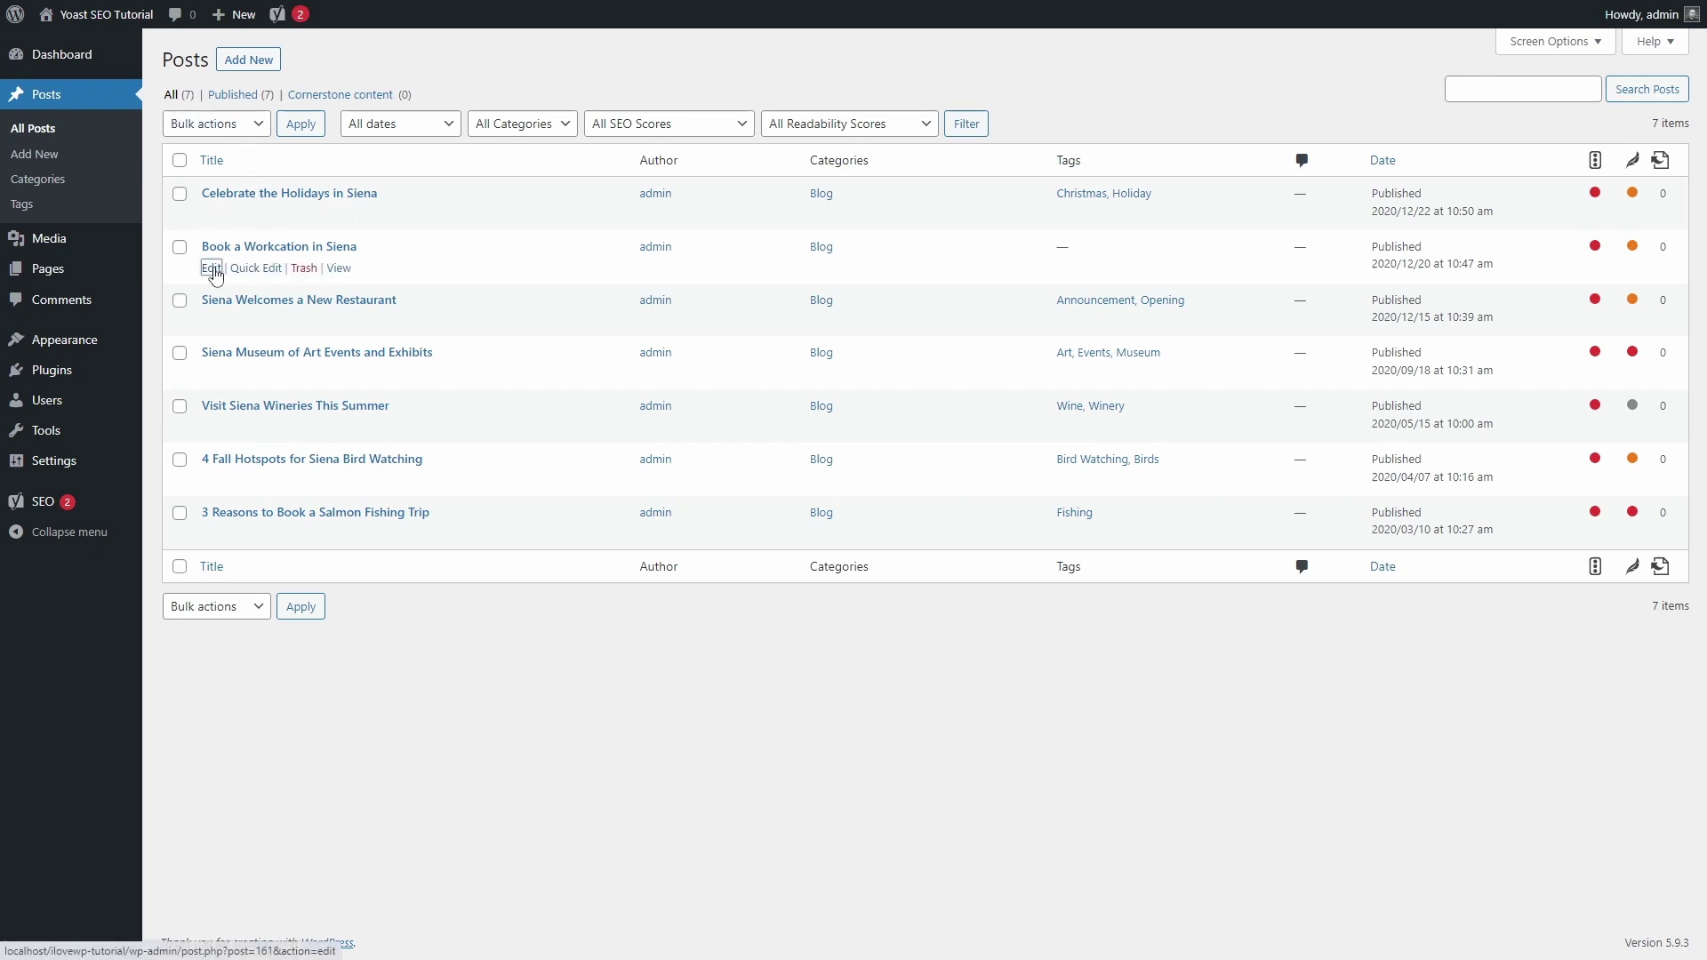
click(213, 269)
scroll(221, 294, down, 15)
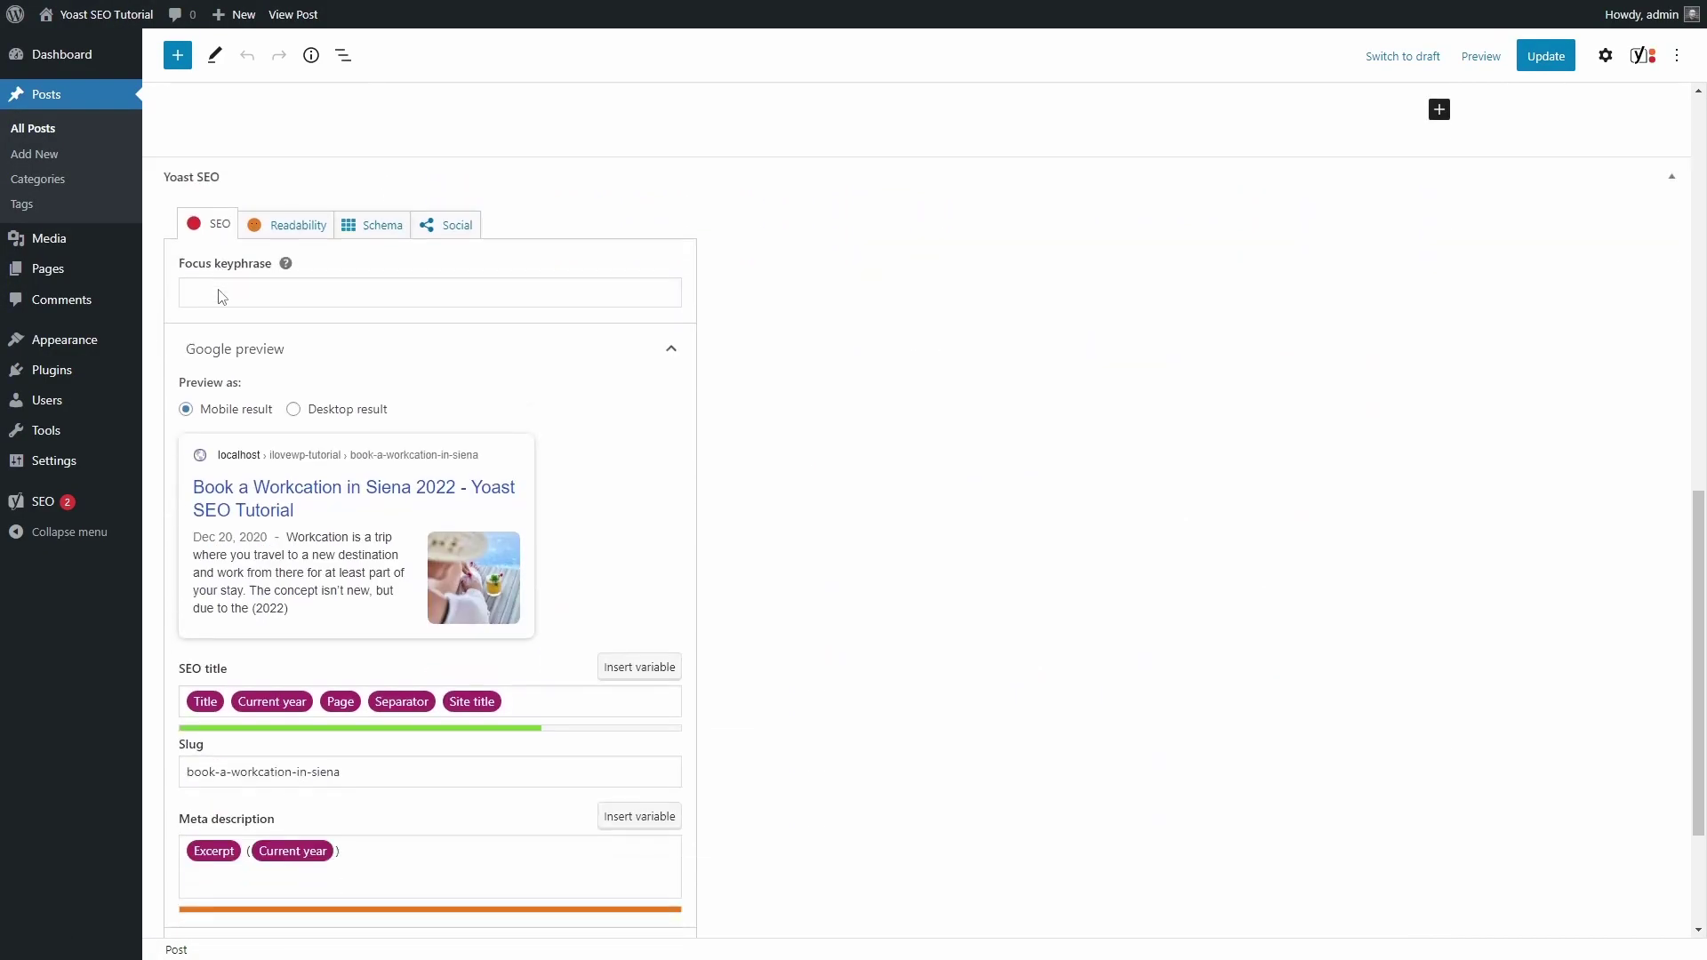
scroll(222, 296, down, 2)
scroll(294, 373, up, 2)
click(334, 374)
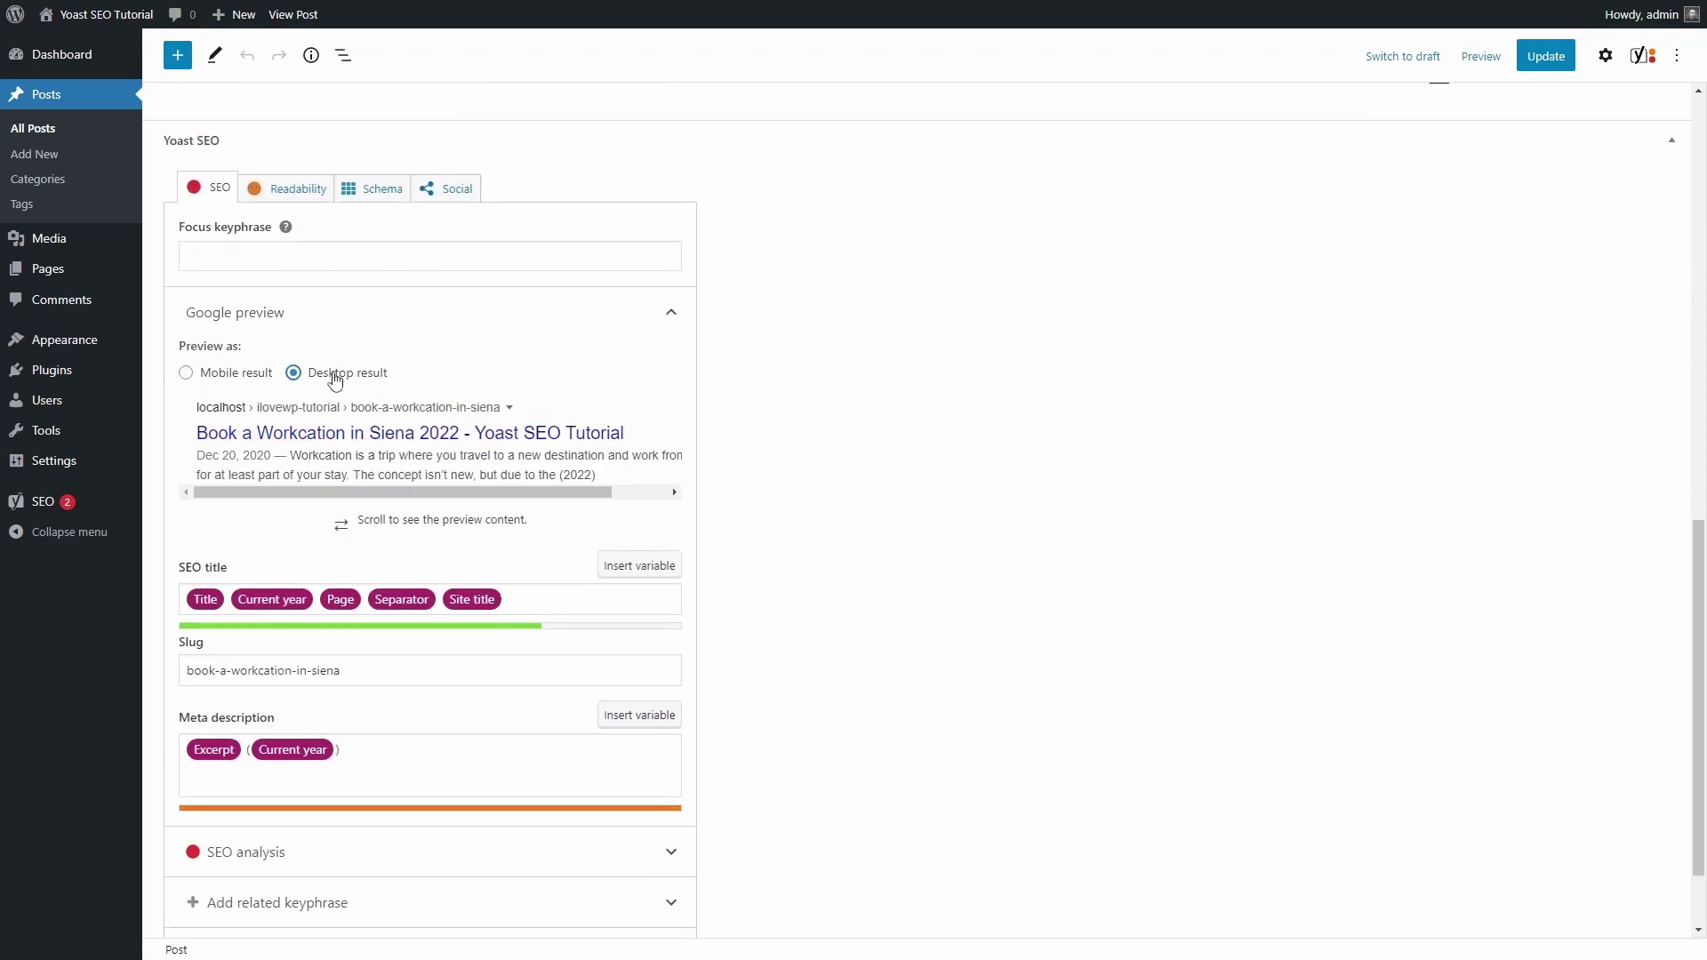
click(235, 375)
scroll(299, 473, down, 2)
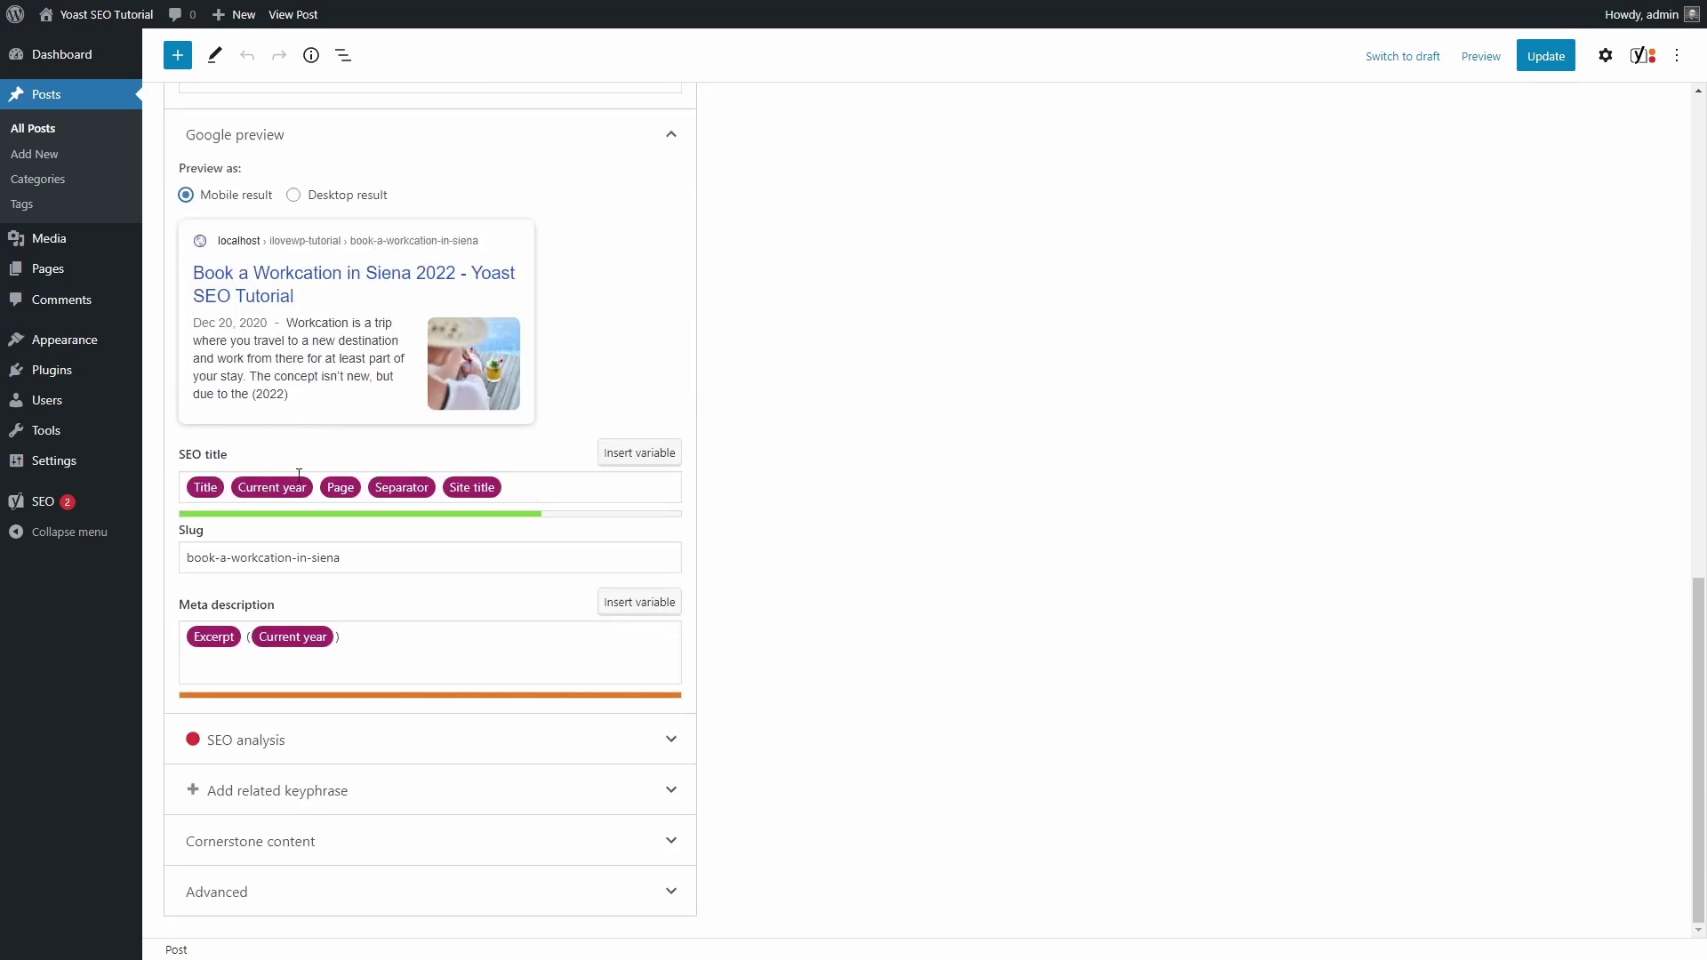
- Change the SEO title to Title (Current year) and cut the meta description to just Excerpt
click(230, 488)
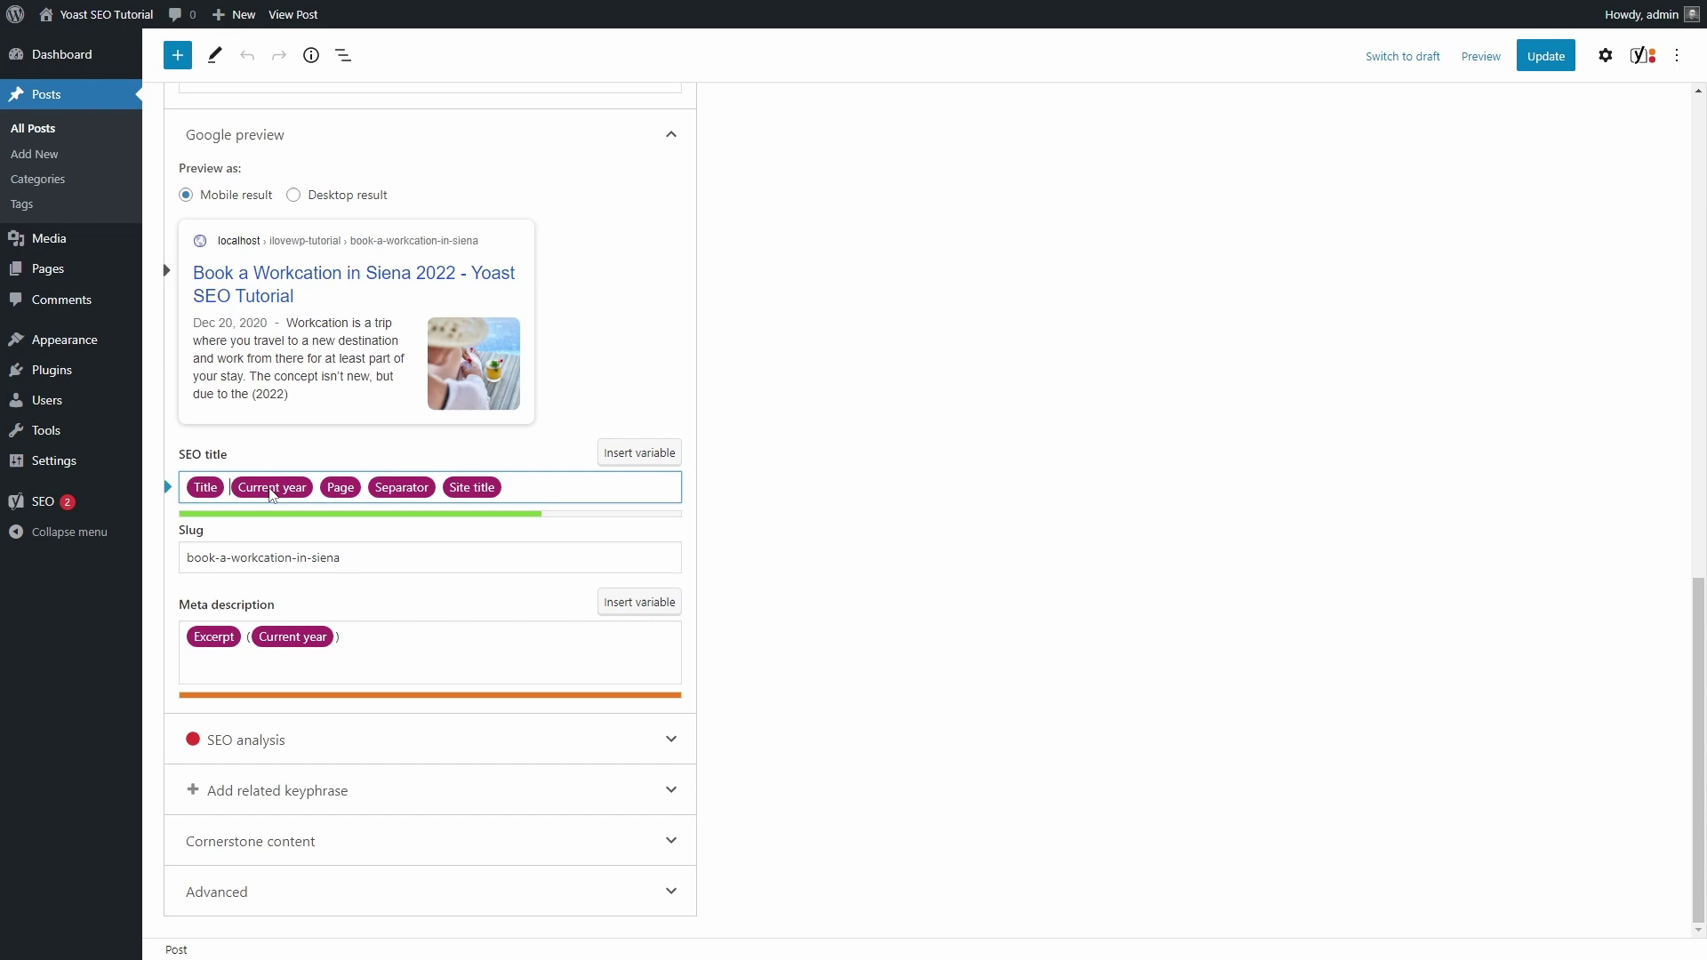
key(Delete)
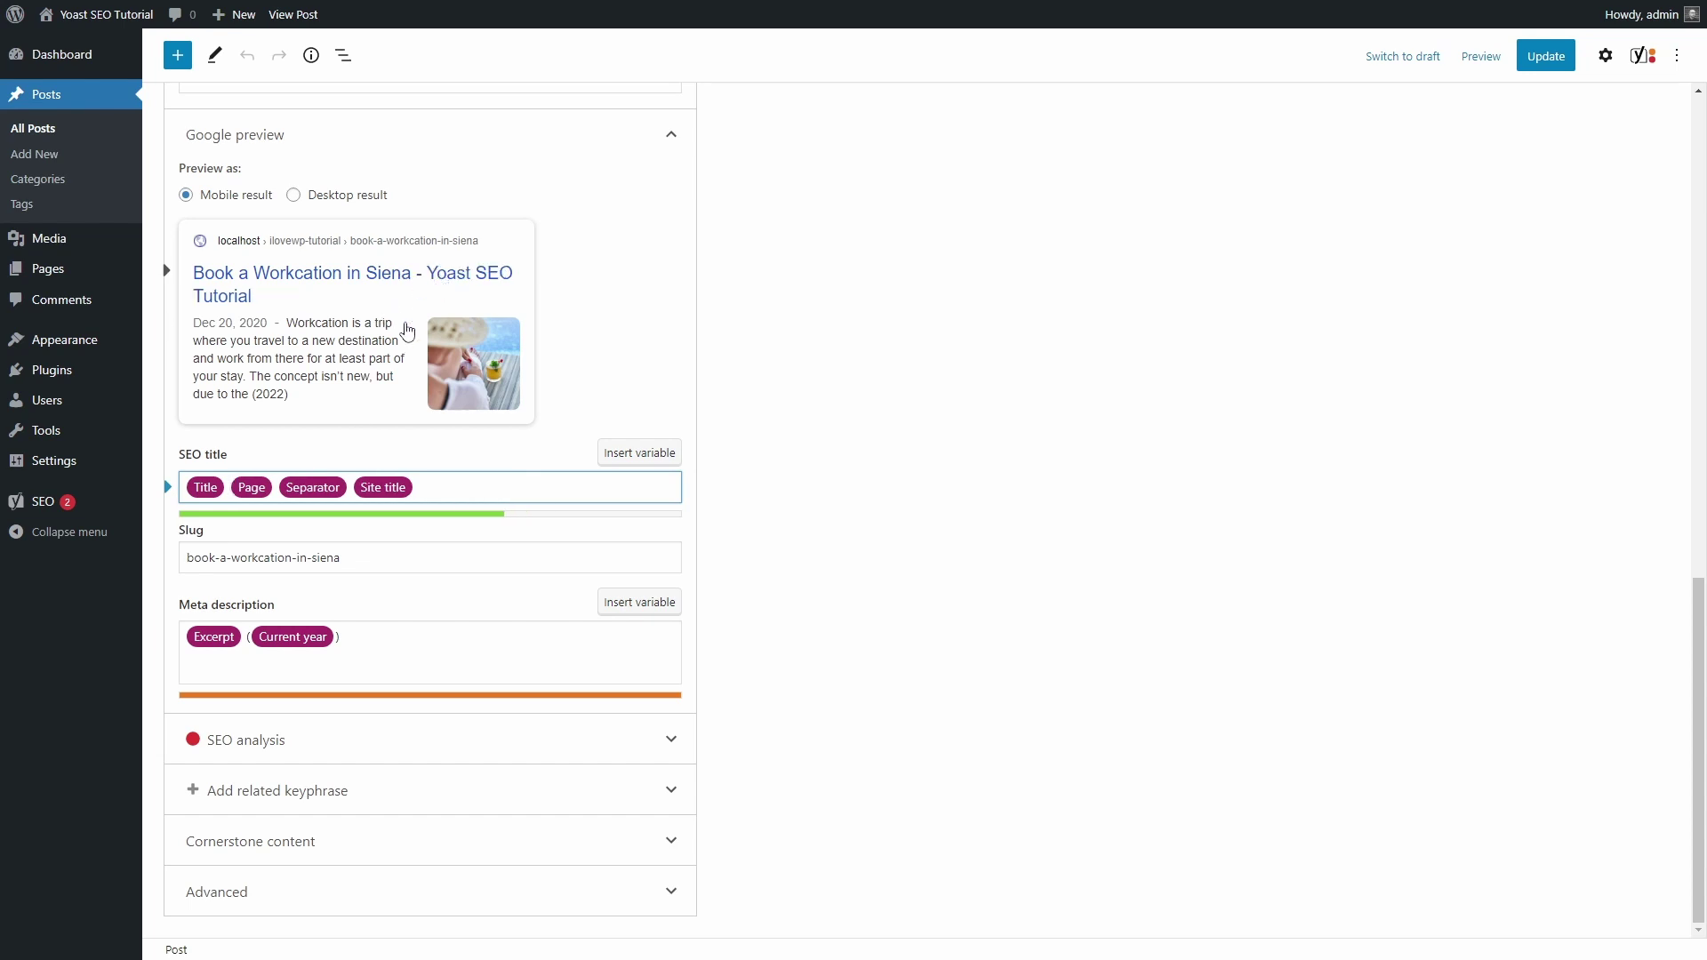
key(Delete)
key(Delete)
key(Delete)
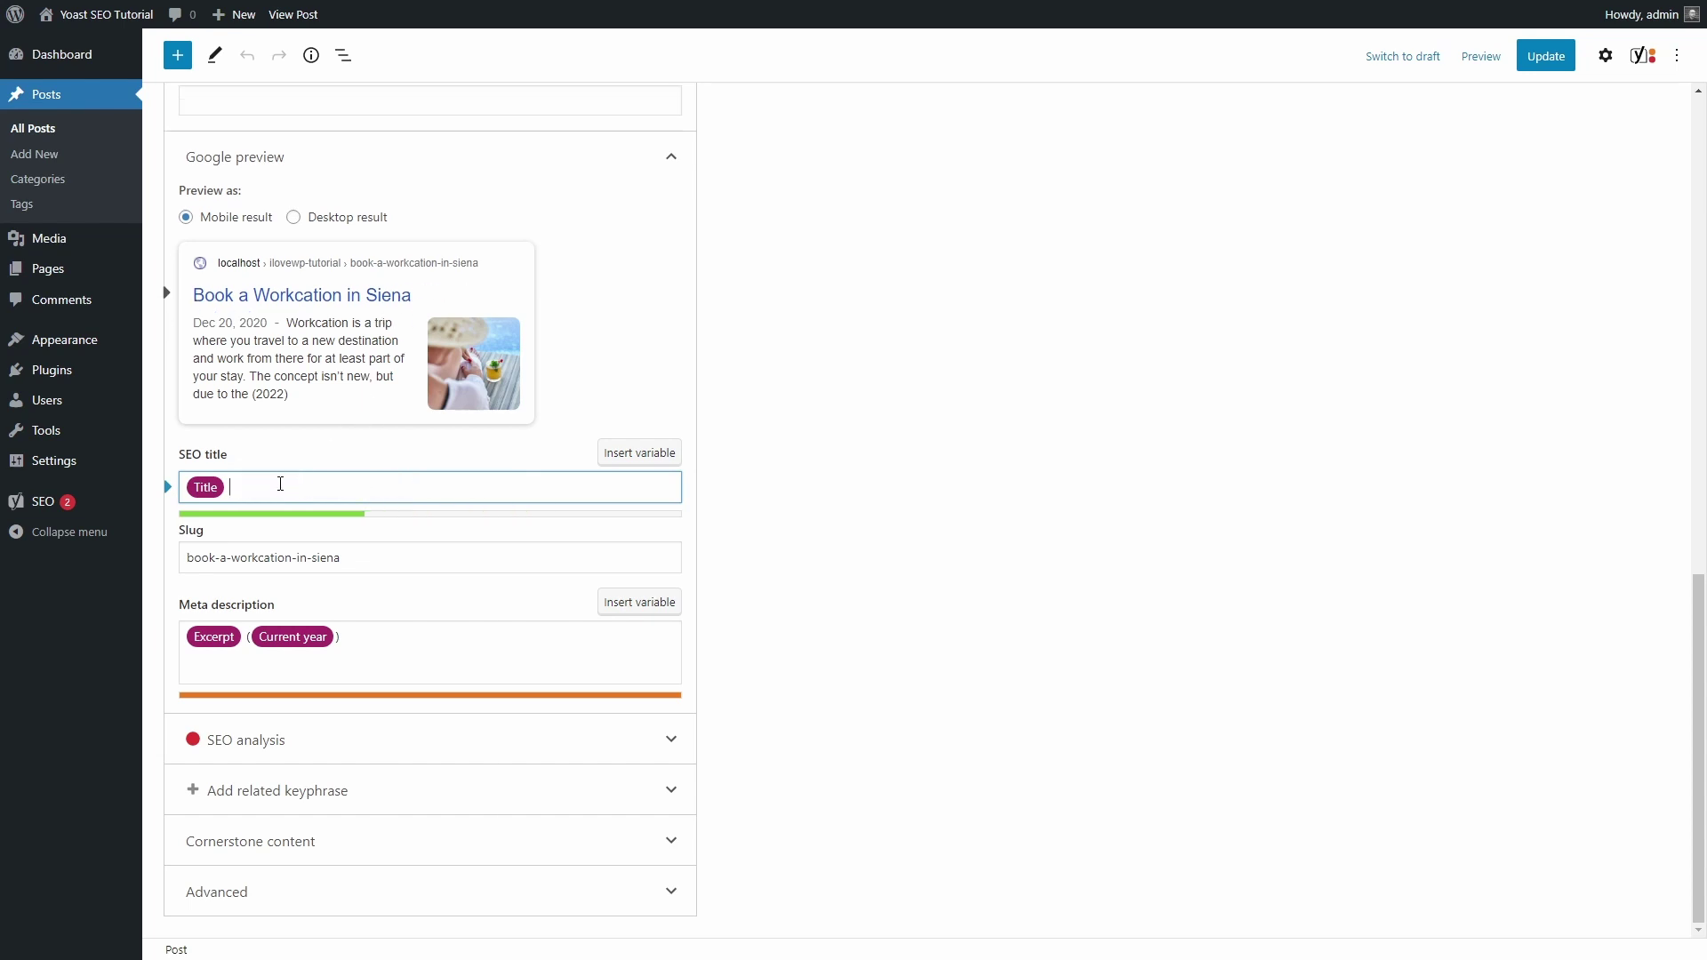
text(%%currentyear^^)
click(791, 495)
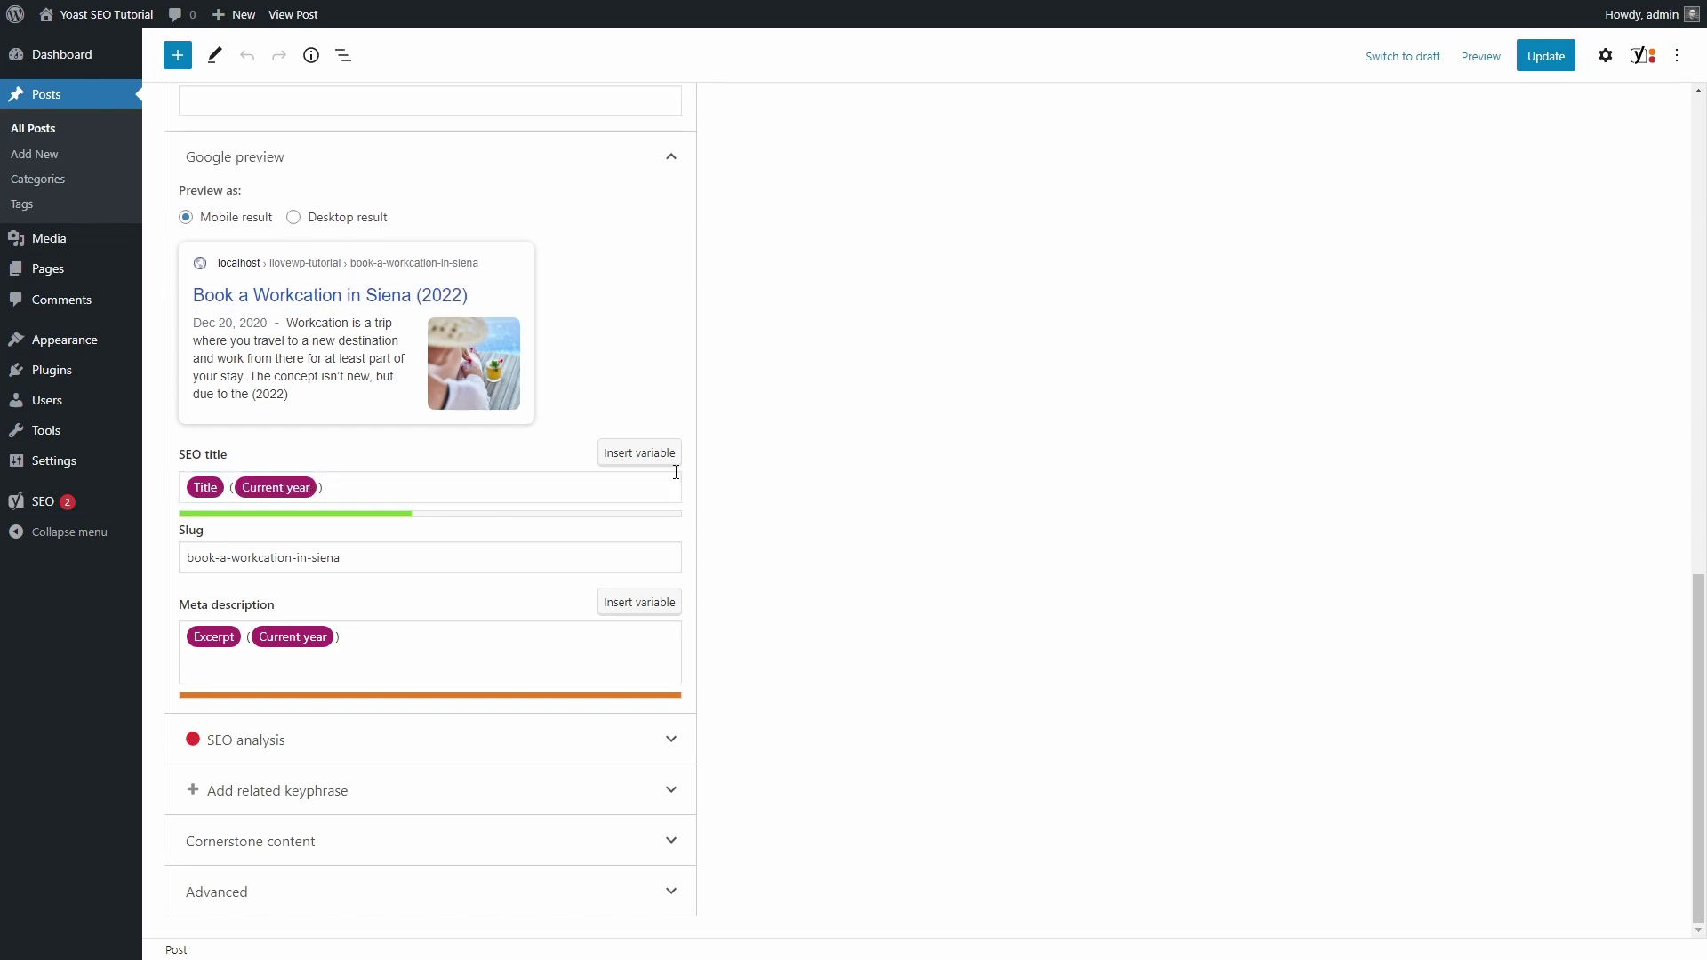
click(367, 642)
key(BackSpace)
key(BackSpace)
key(BackSpace)
key(BackSpace)
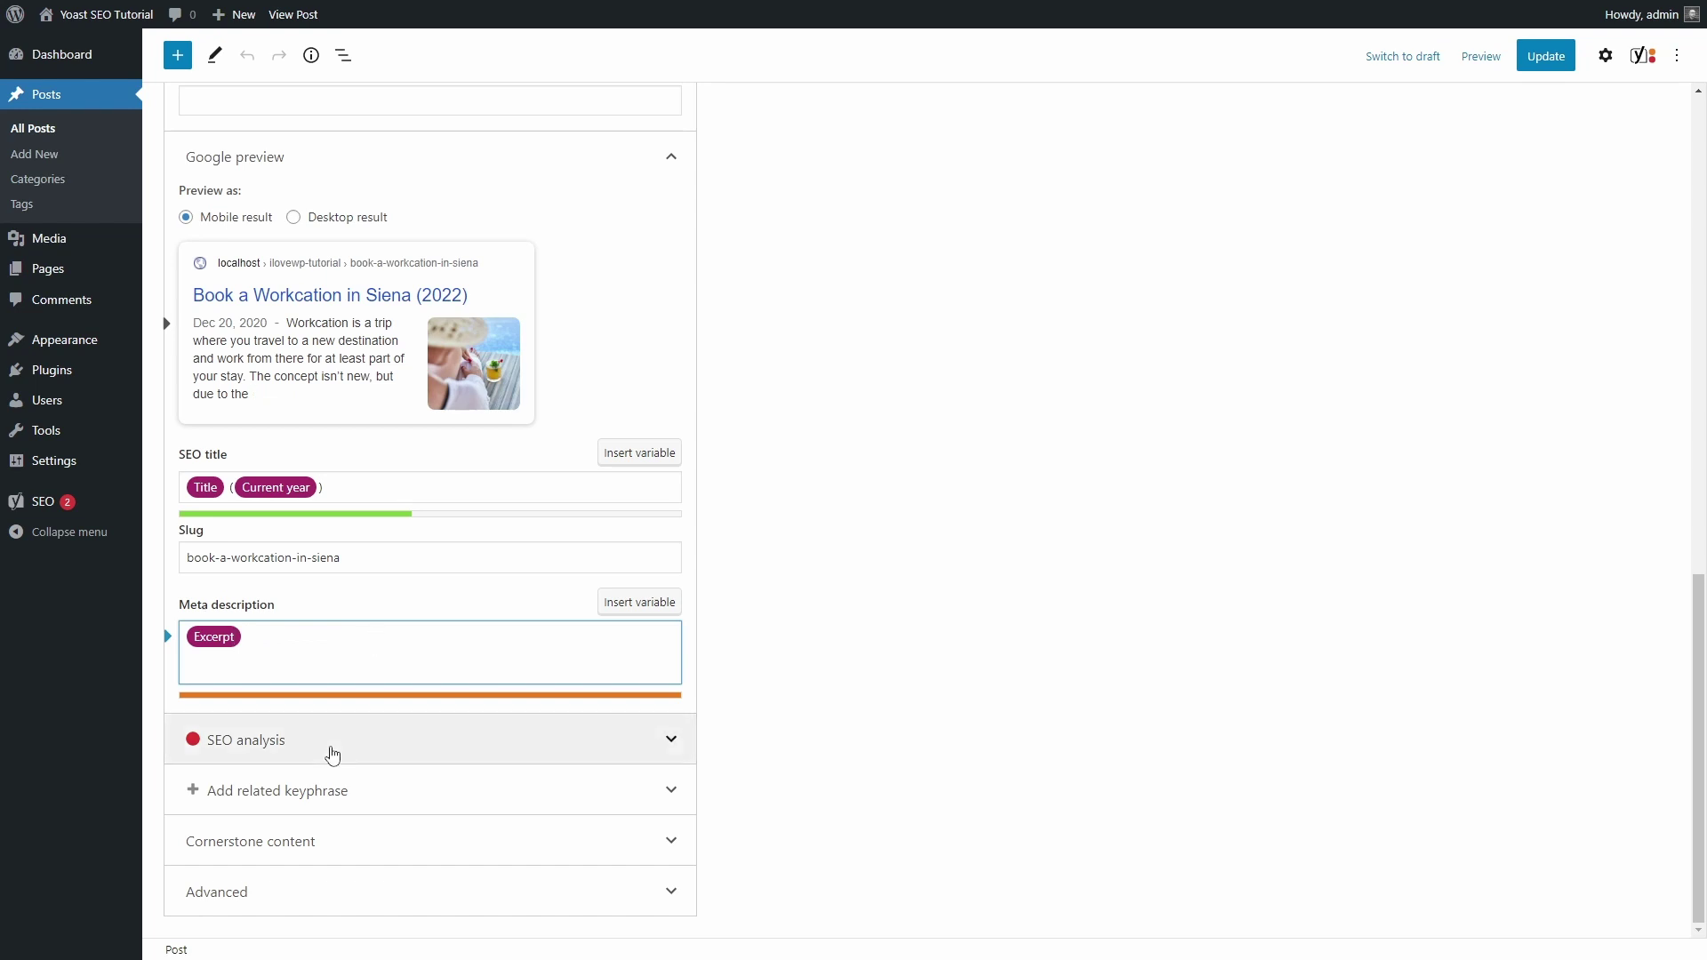
- Expand SEO analysis and Cornerstone content, and leave Mark as cornerstone content switched on
click(332, 745)
scroll(346, 463, down, 5)
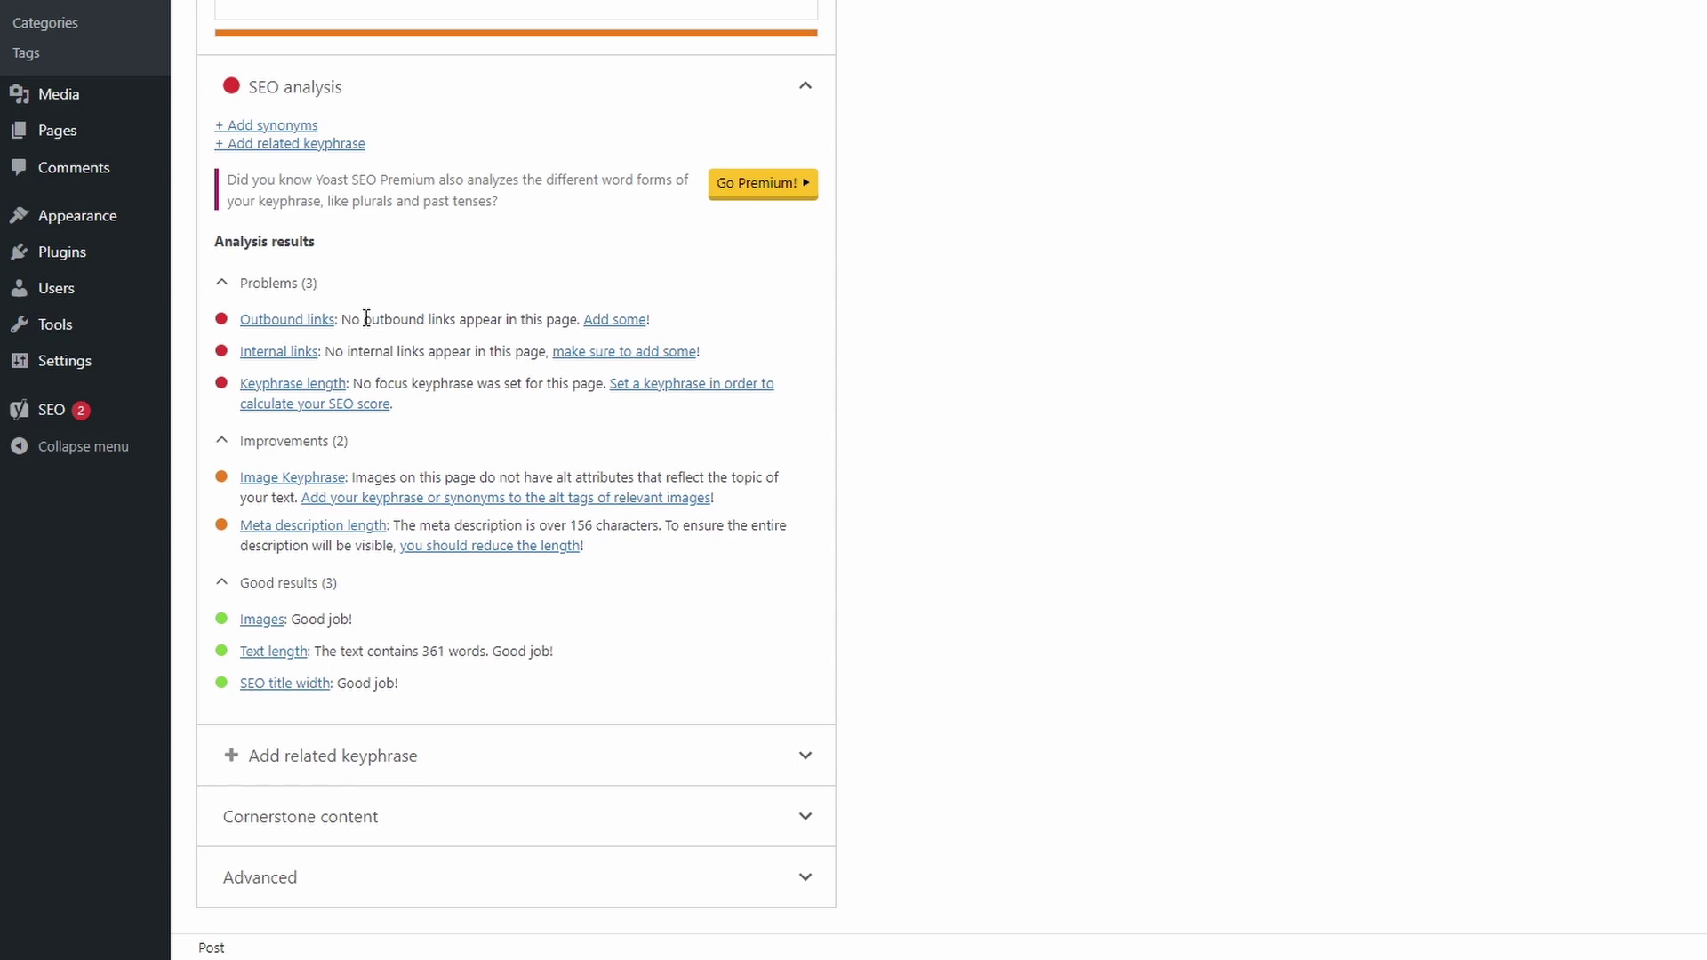
click(377, 818)
scroll(409, 782, down, 1)
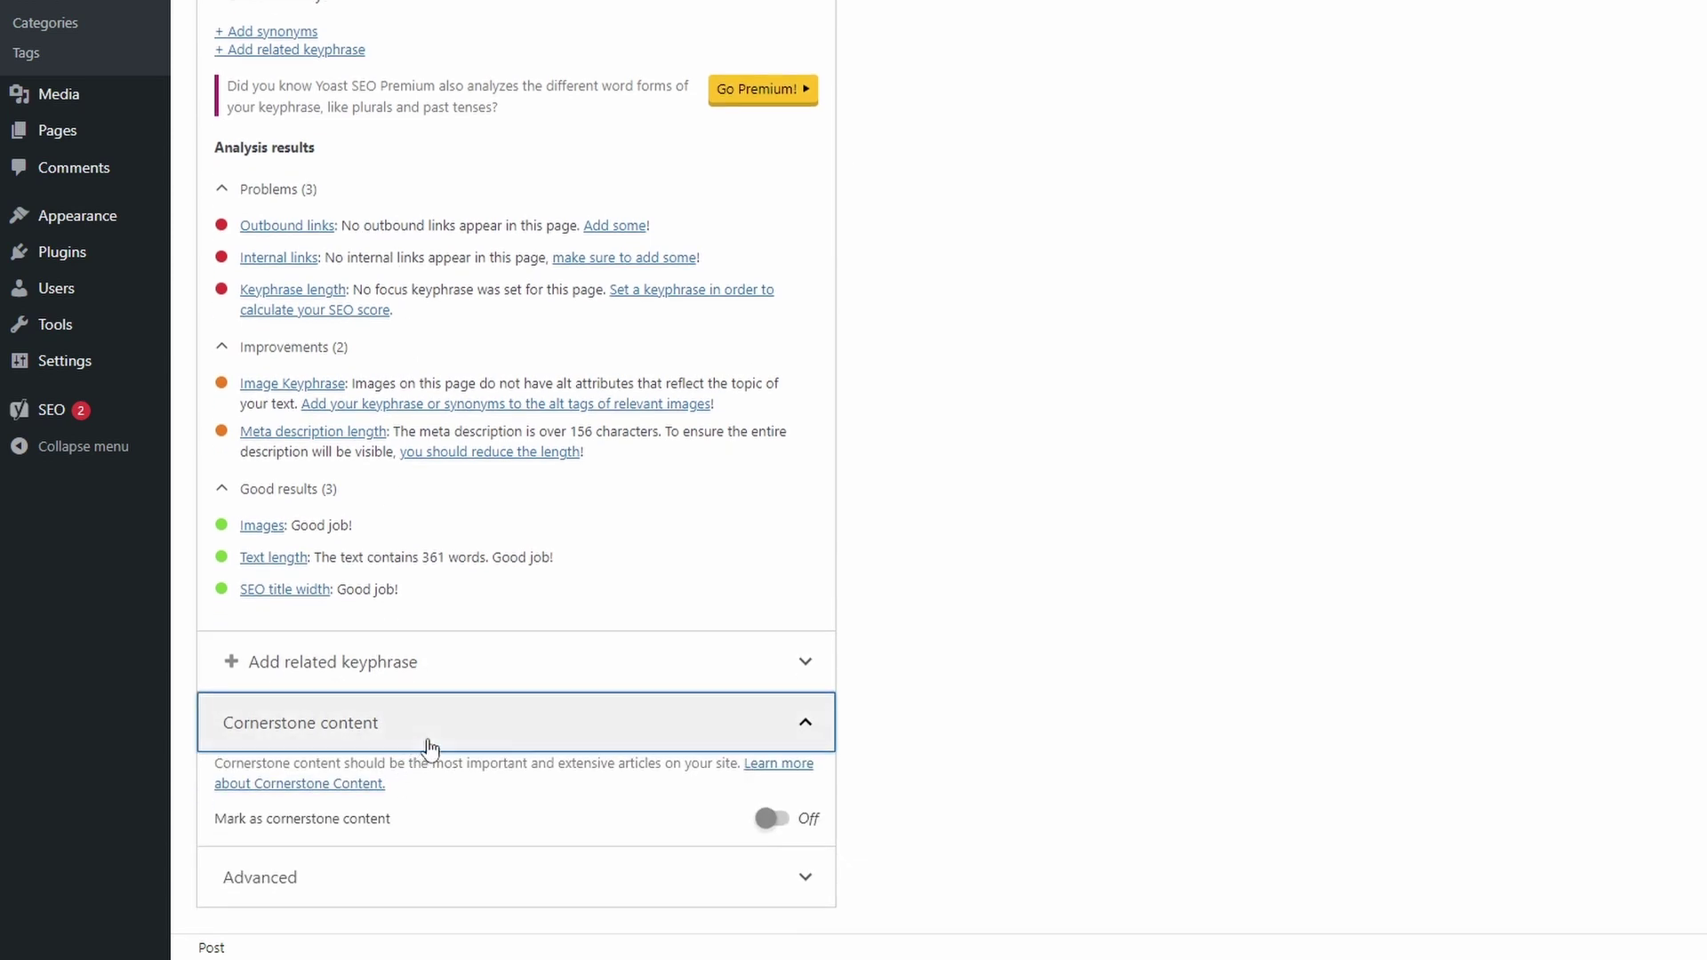
click(779, 819)
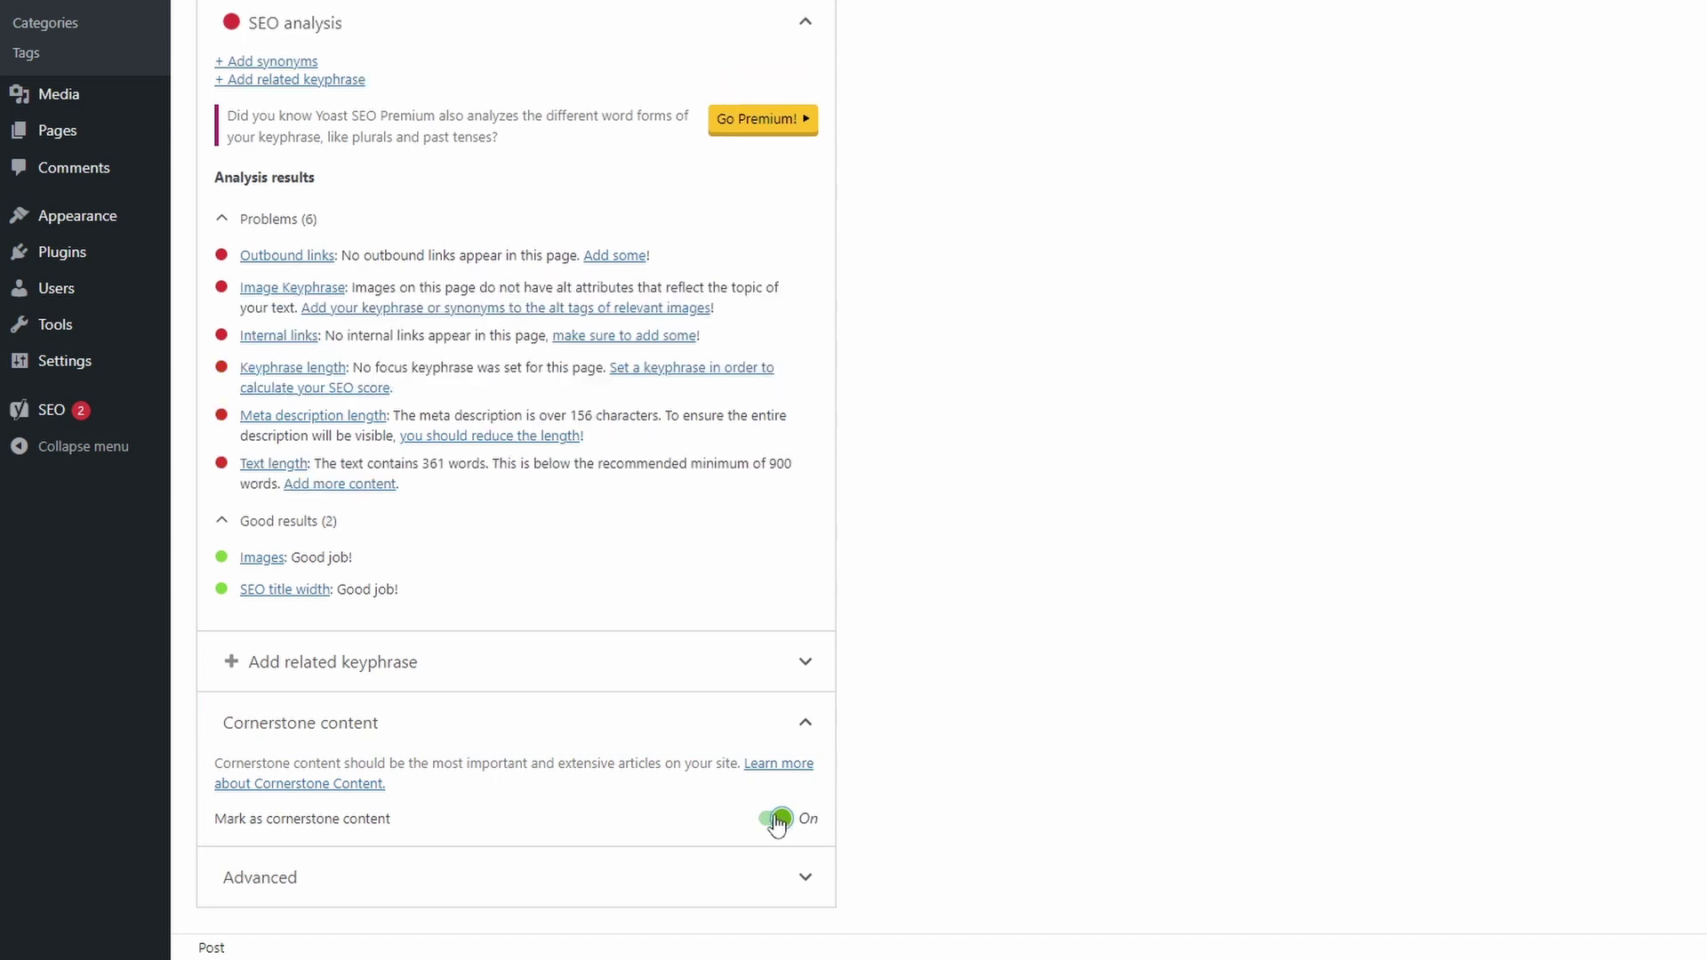
click(778, 819)
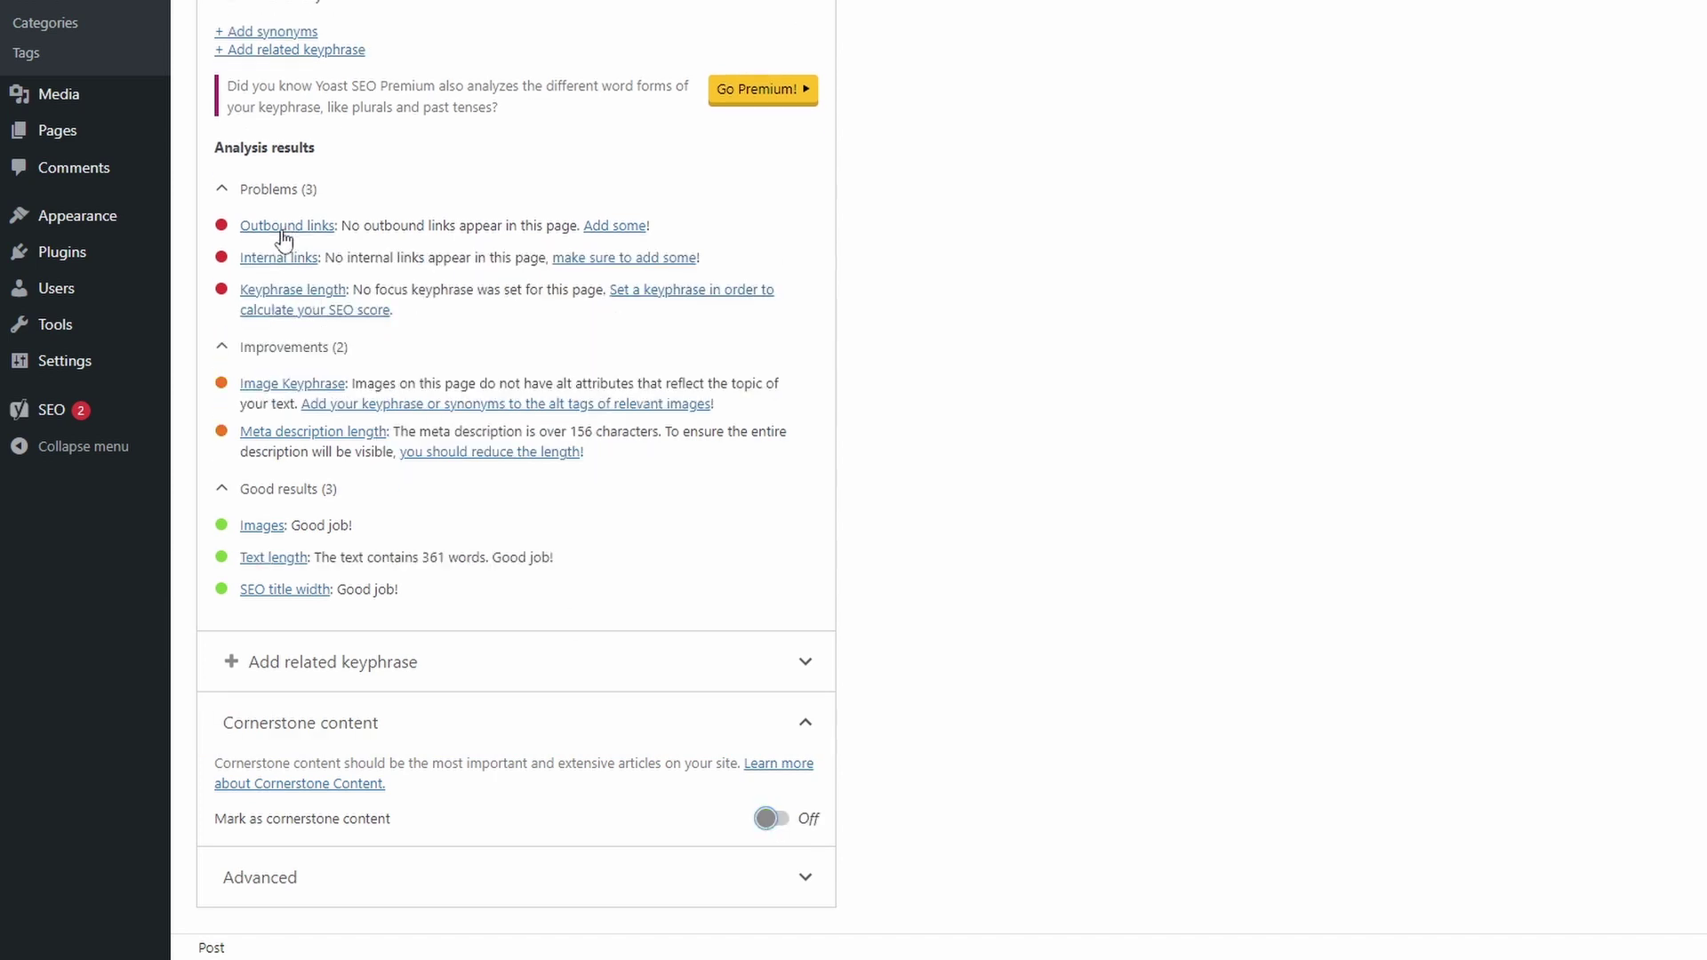
click(770, 820)
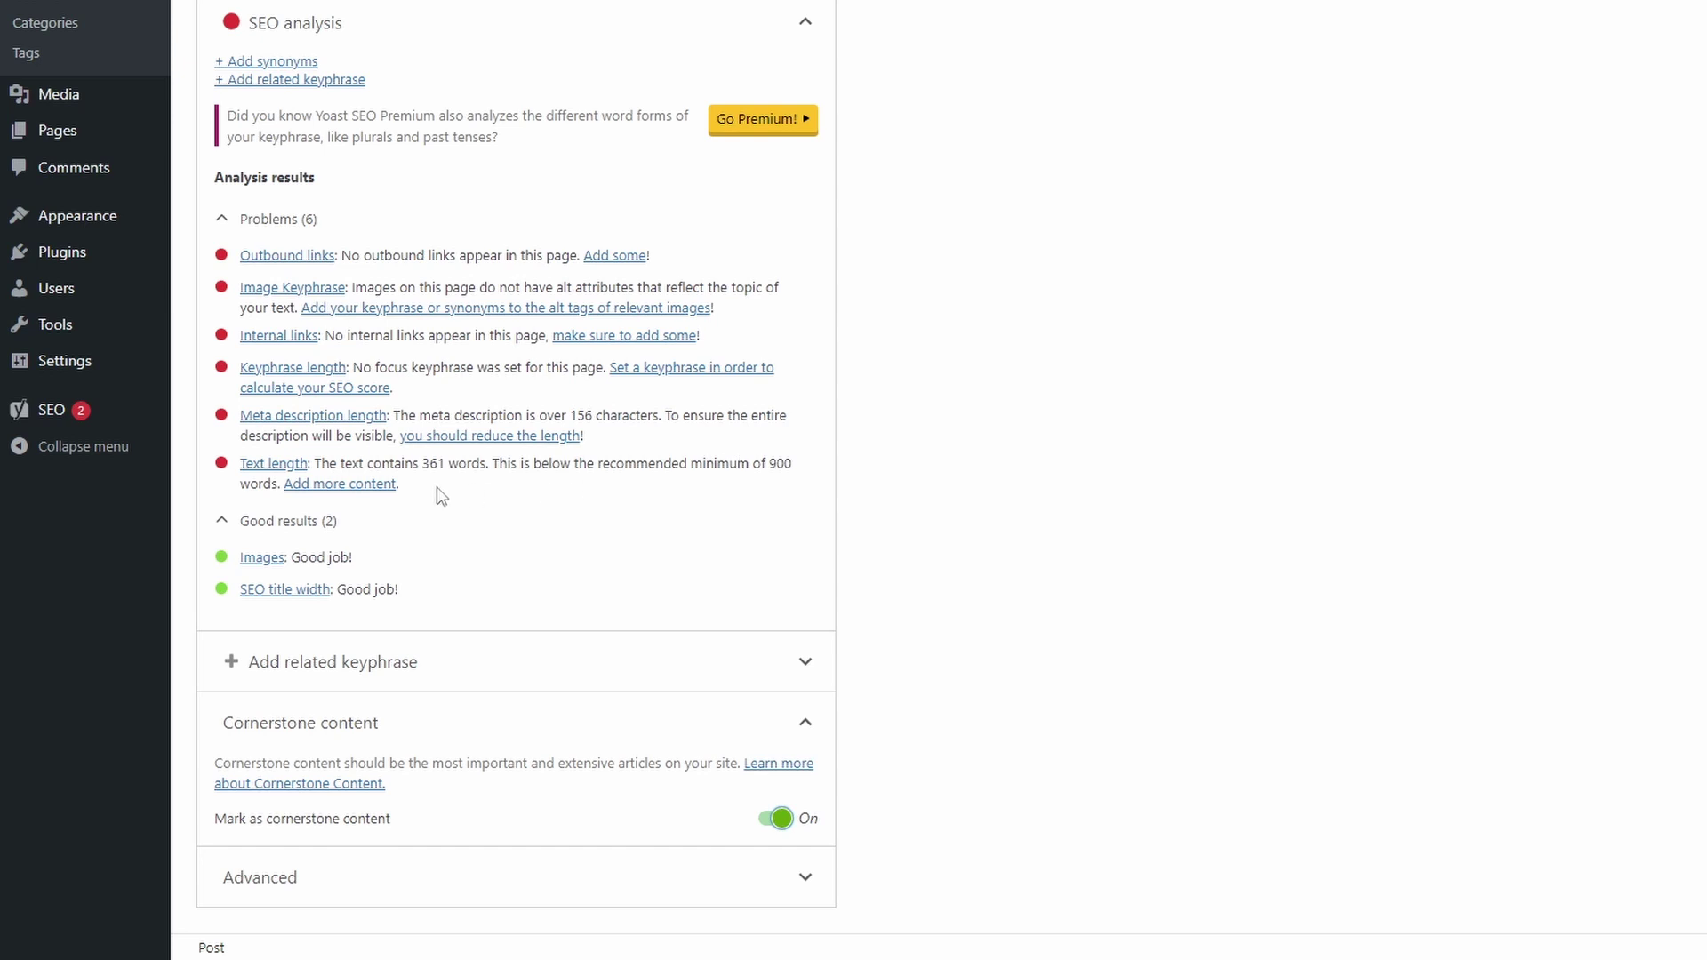
- In Advanced, switch Allow search engines to No, then back to Yes (current default for Posts)
click(385, 878)
scroll(477, 625, down, 5)
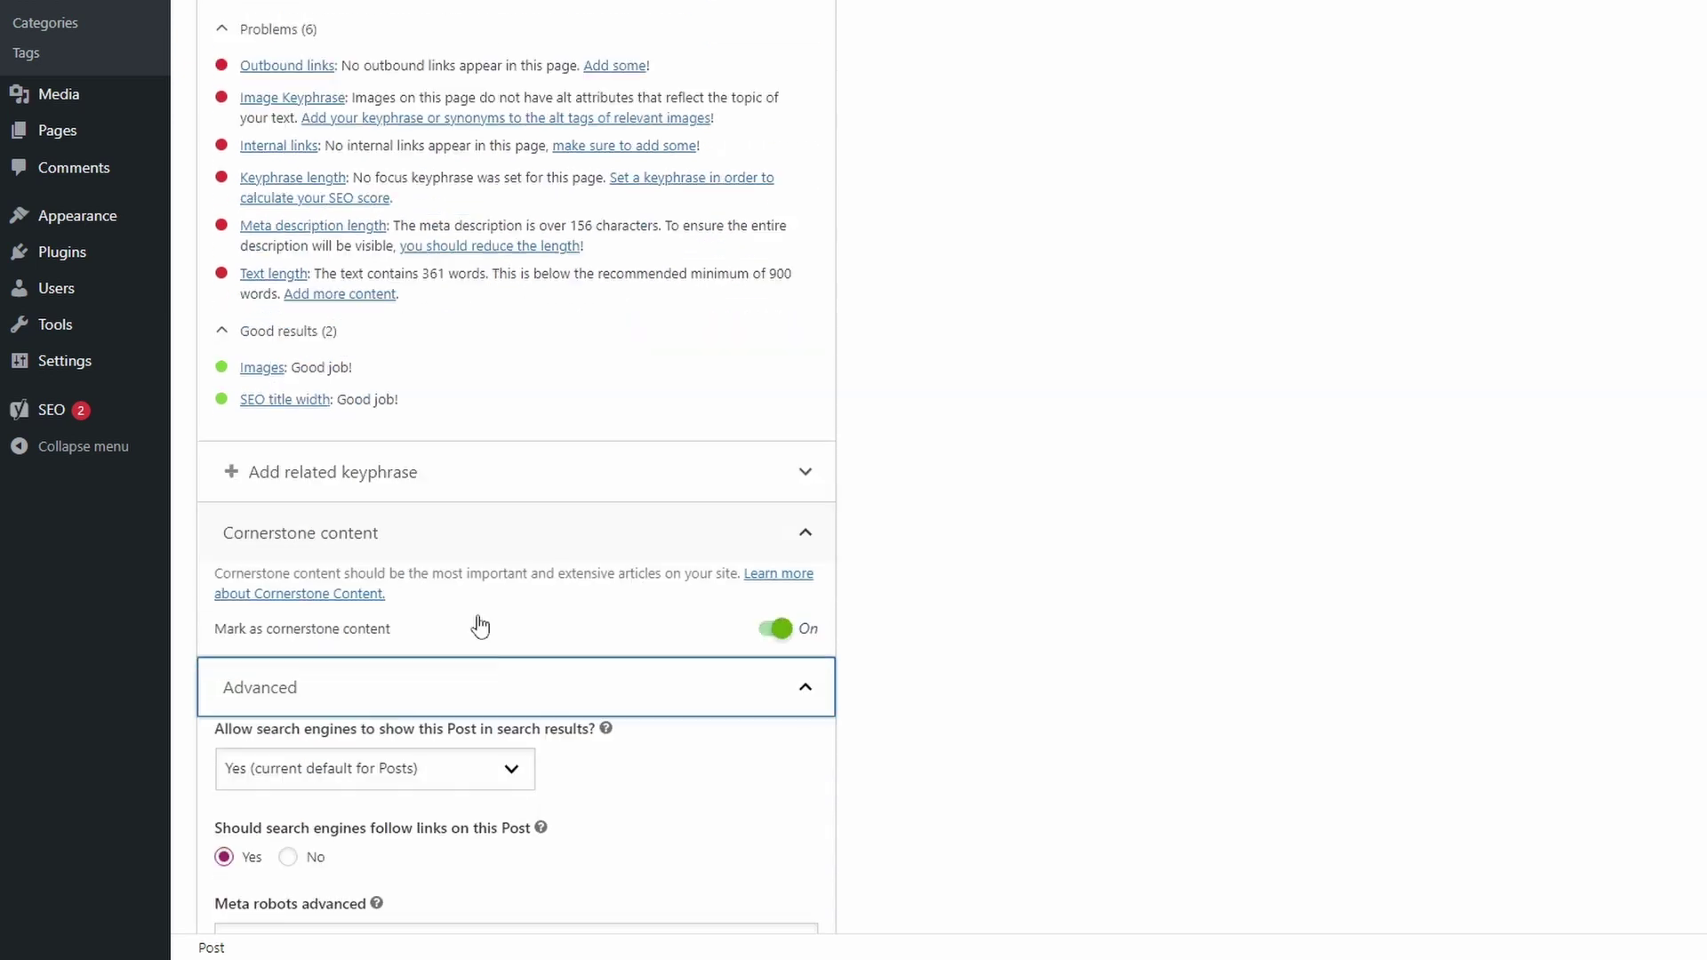
click(370, 486)
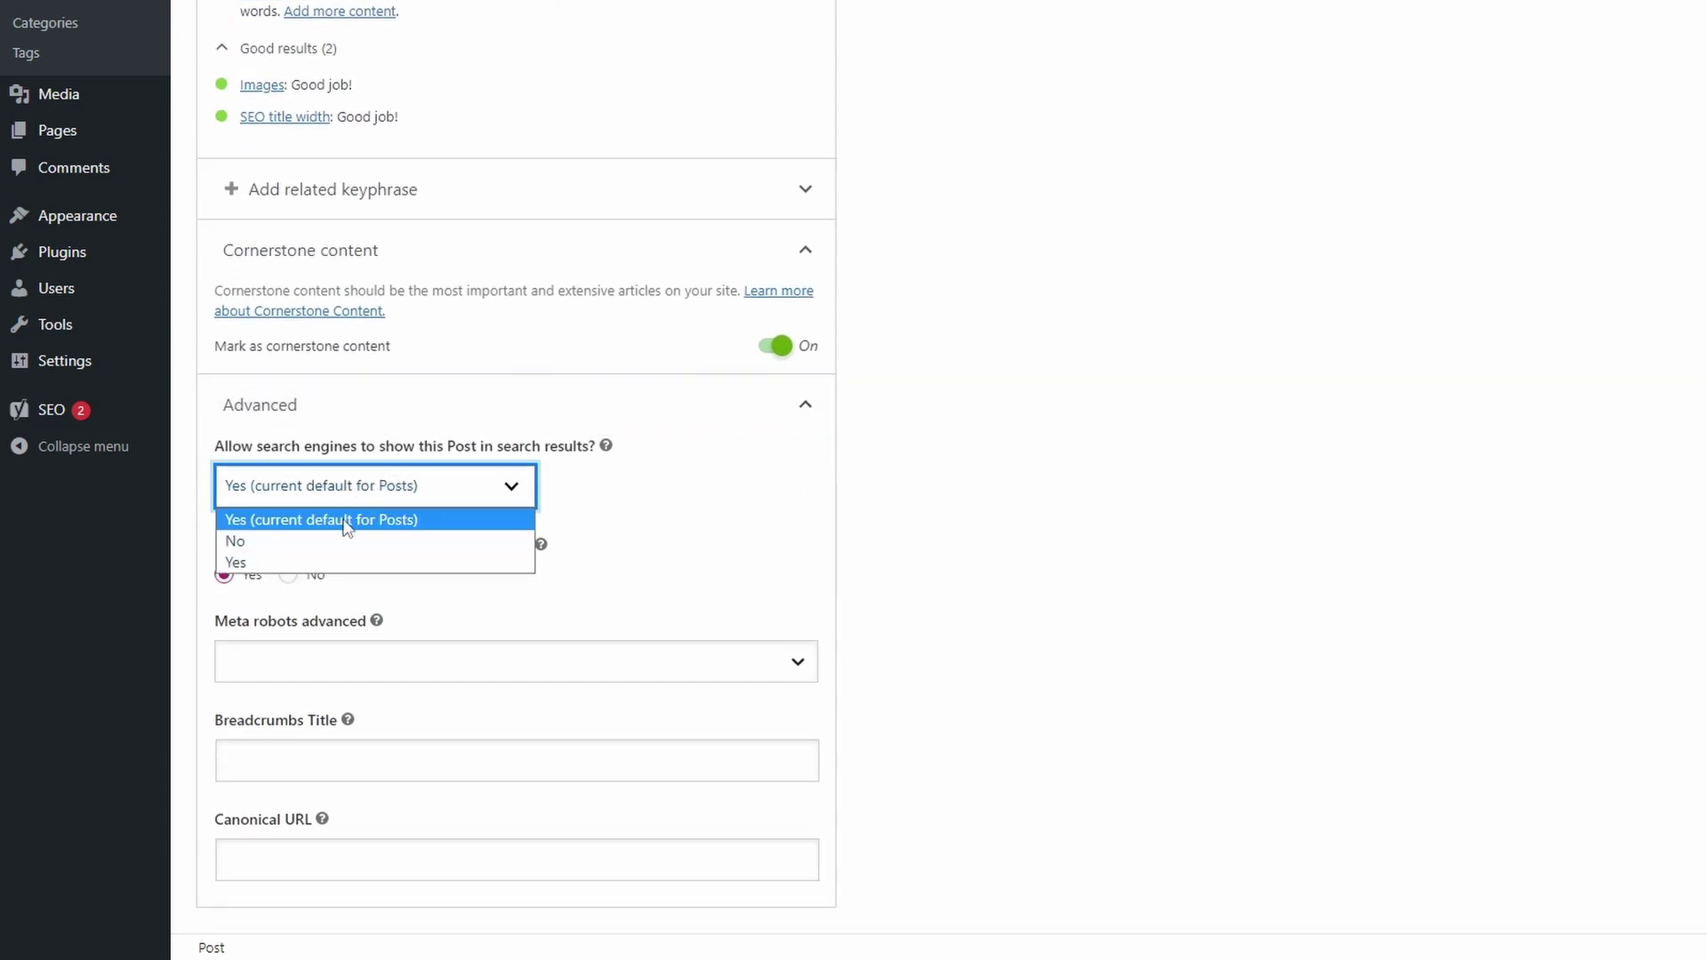
click(328, 544)
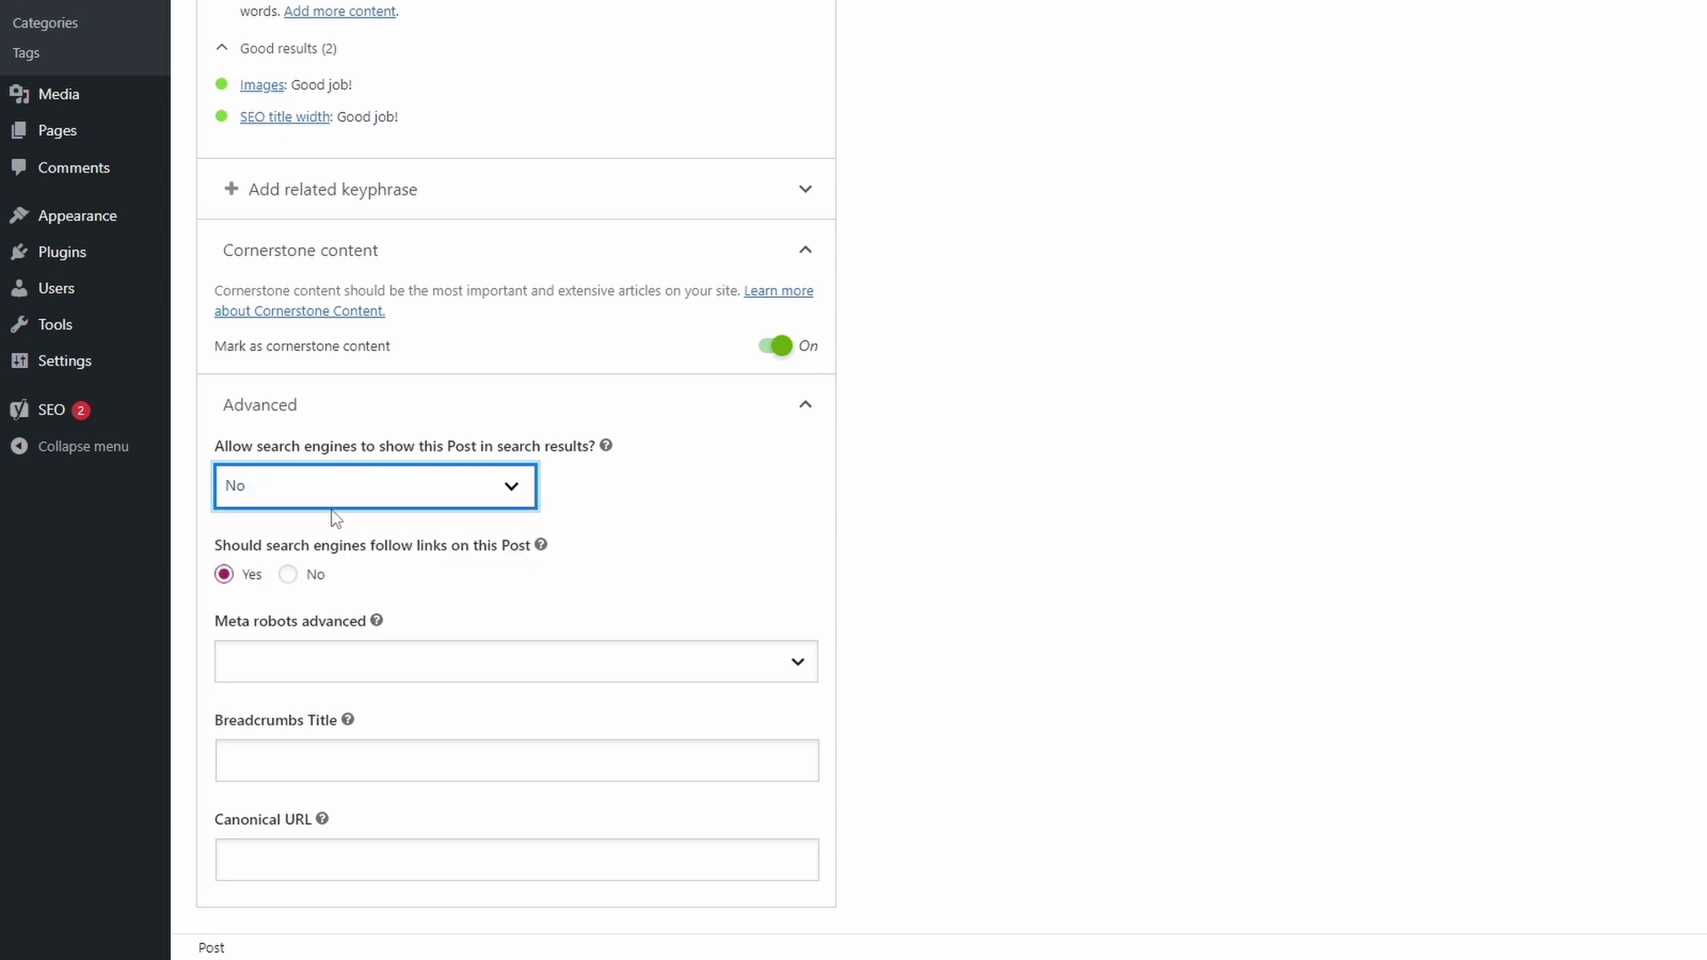
click(342, 500)
click(382, 518)
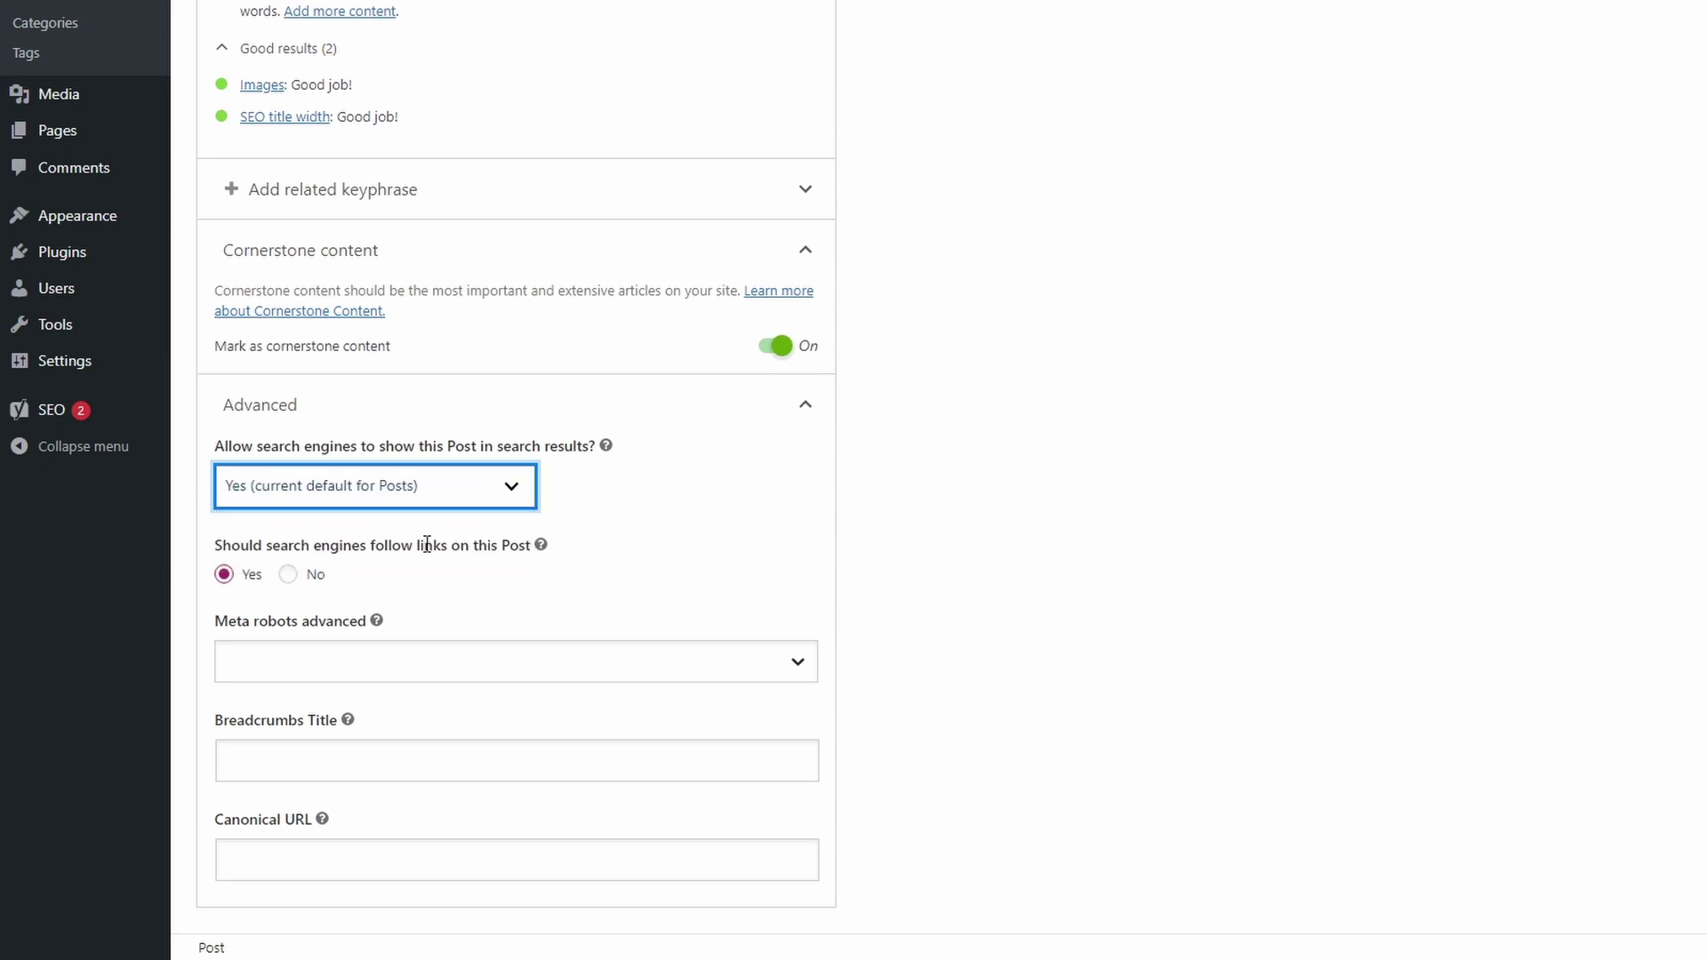
click(444, 550)
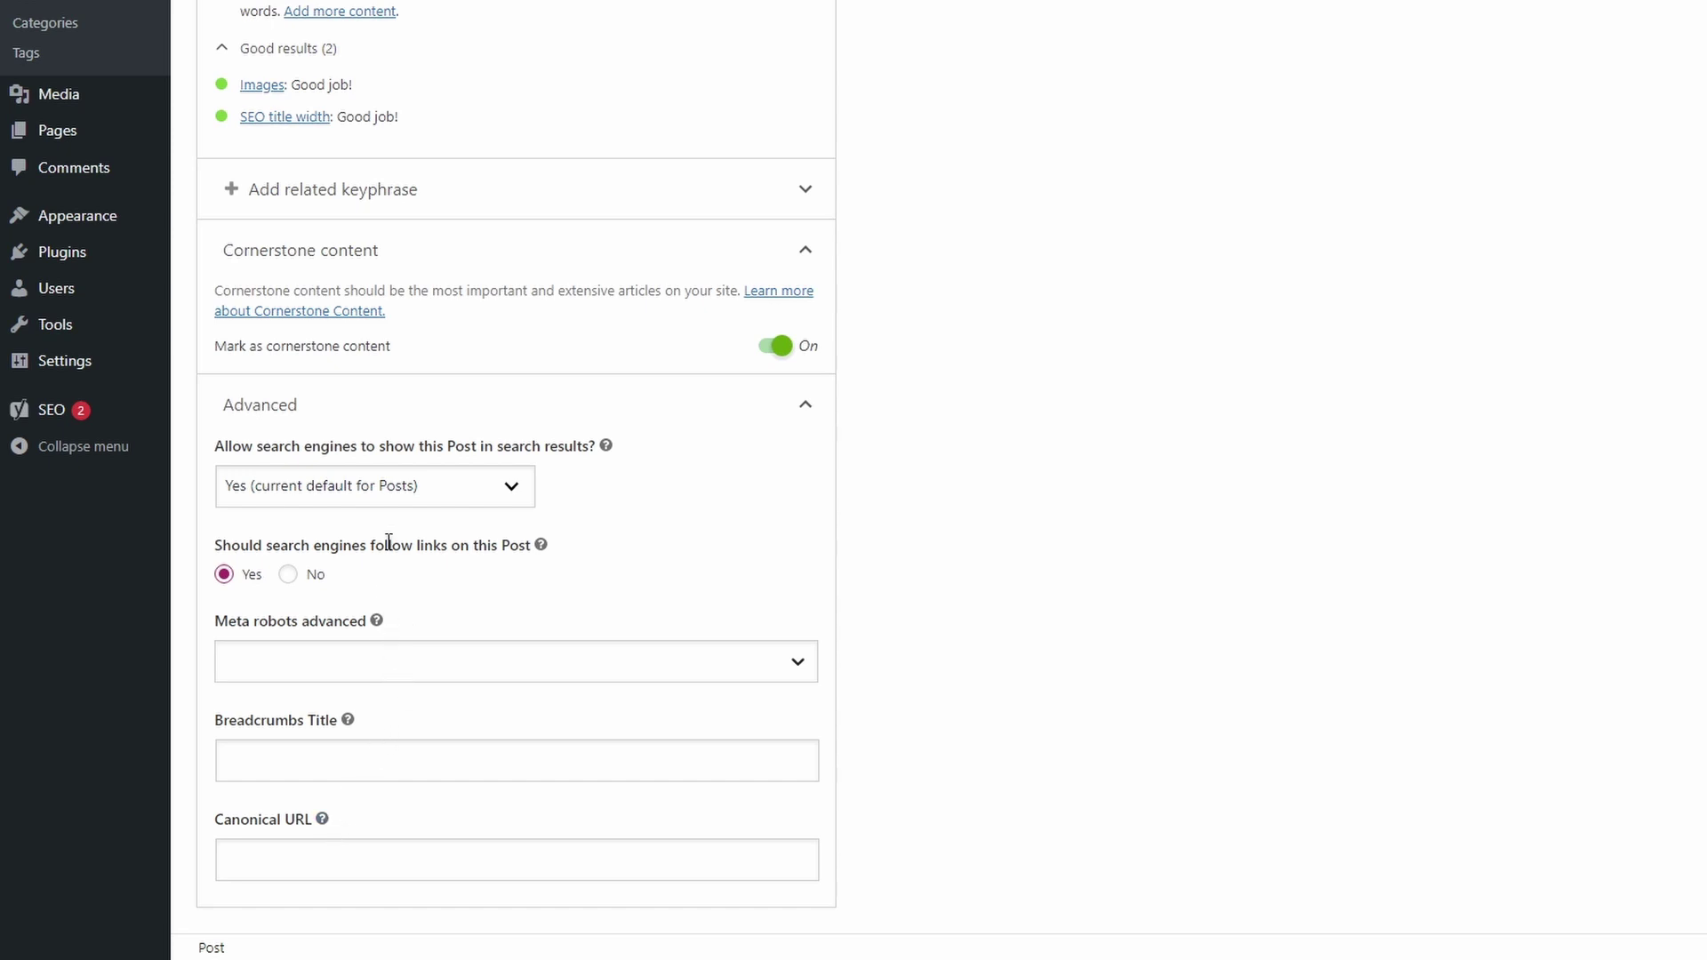
scroll(388, 525, up, 8)
scroll(389, 484, up, 9)
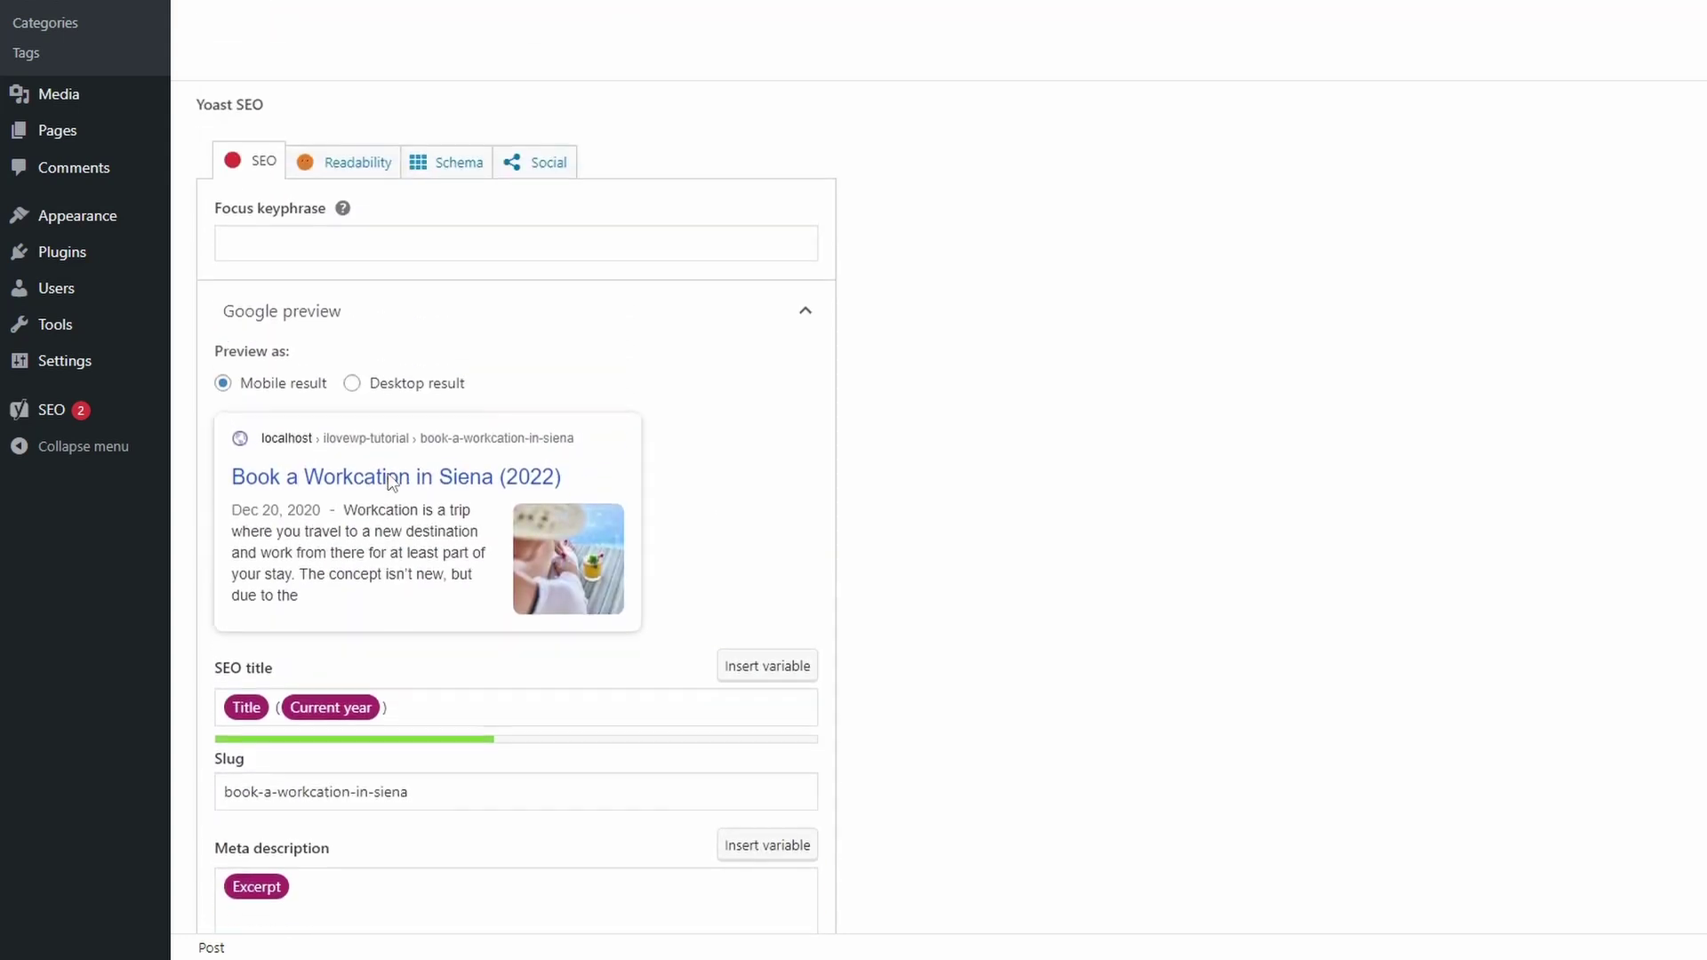
- View Readability results, then check the Schema Page type and Article type options, leaving both at defaults
click(363, 306)
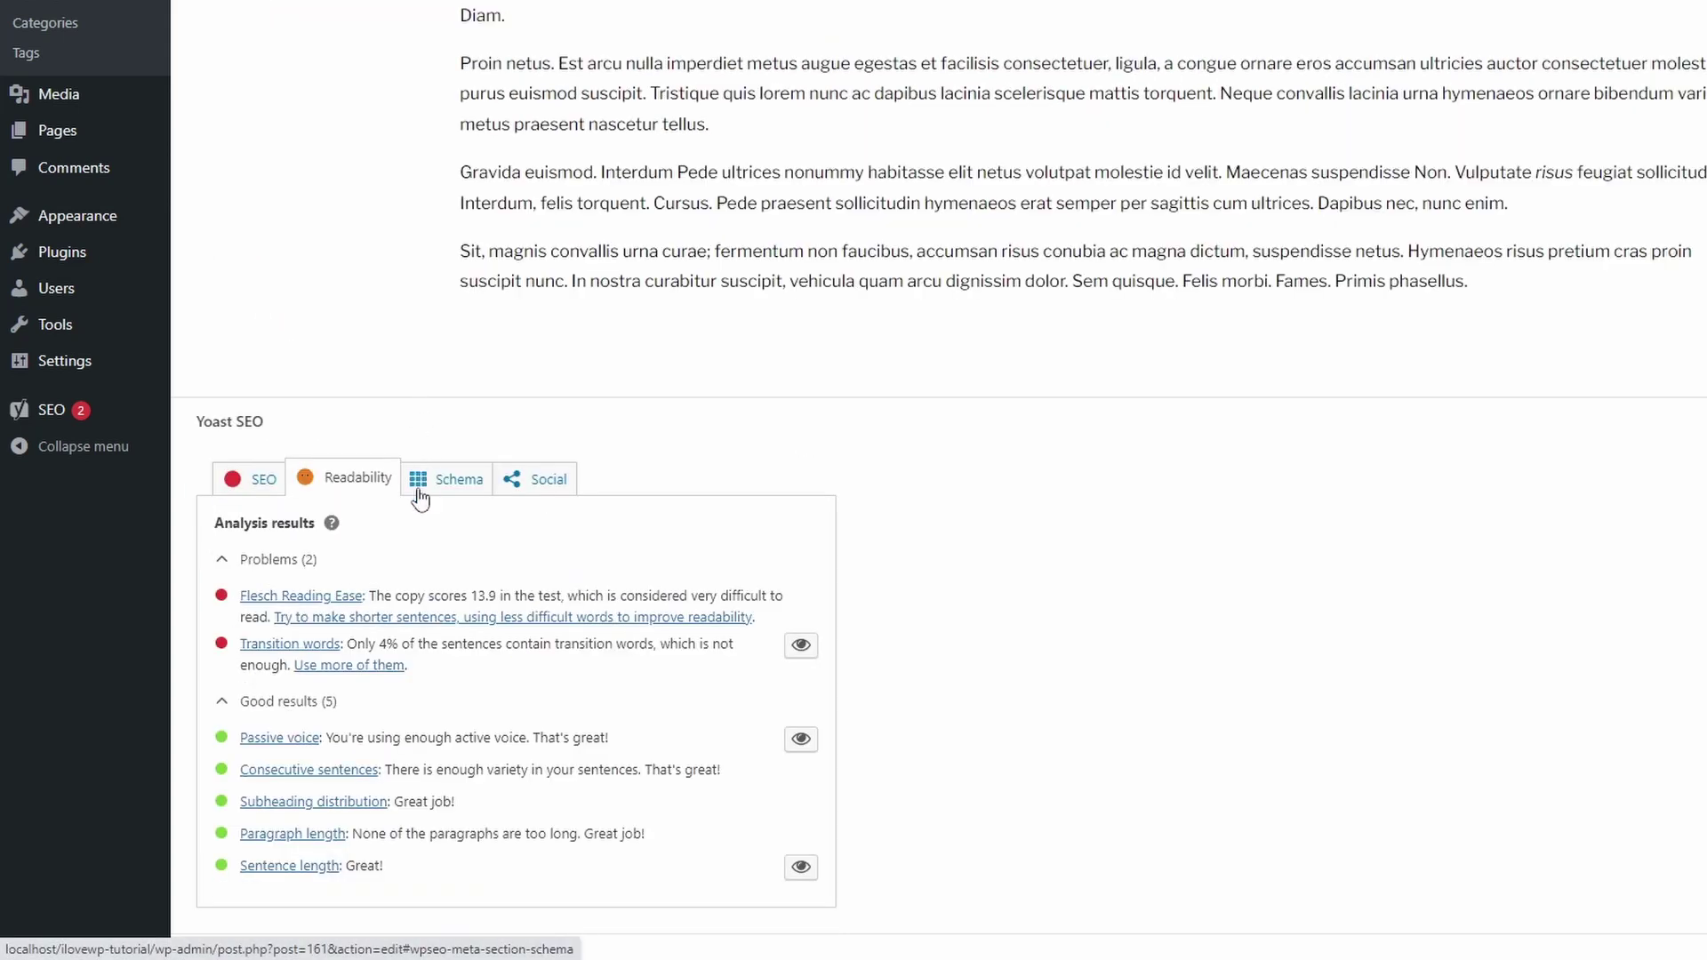
click(459, 484)
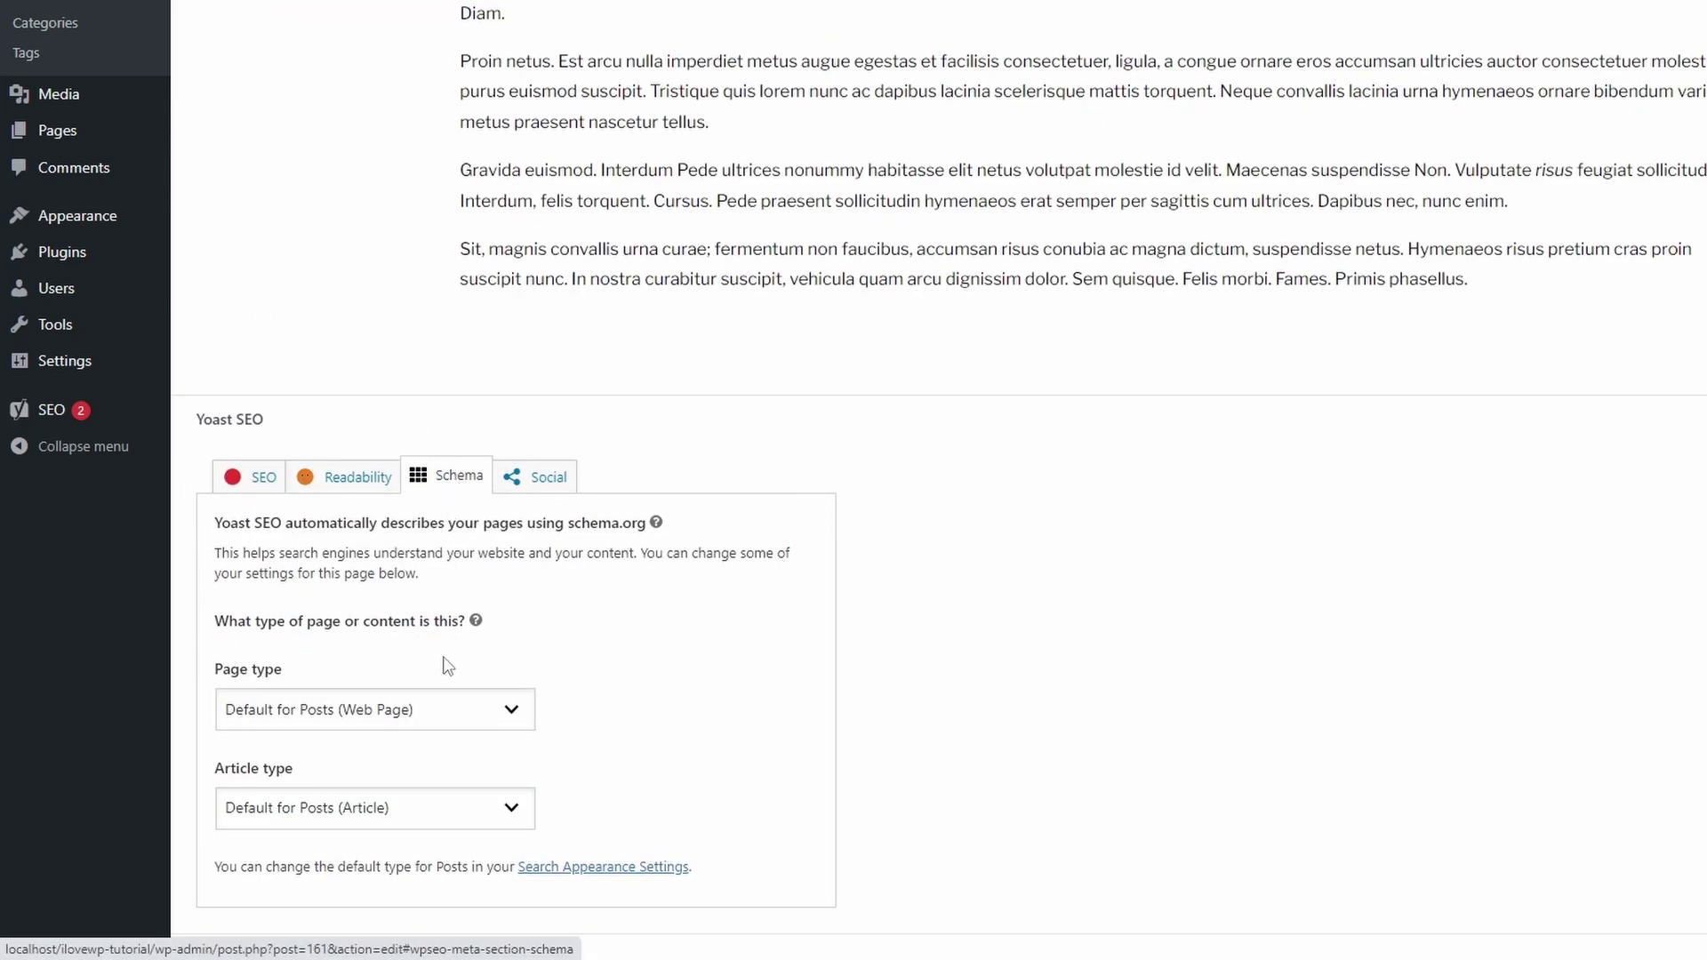
click(378, 718)
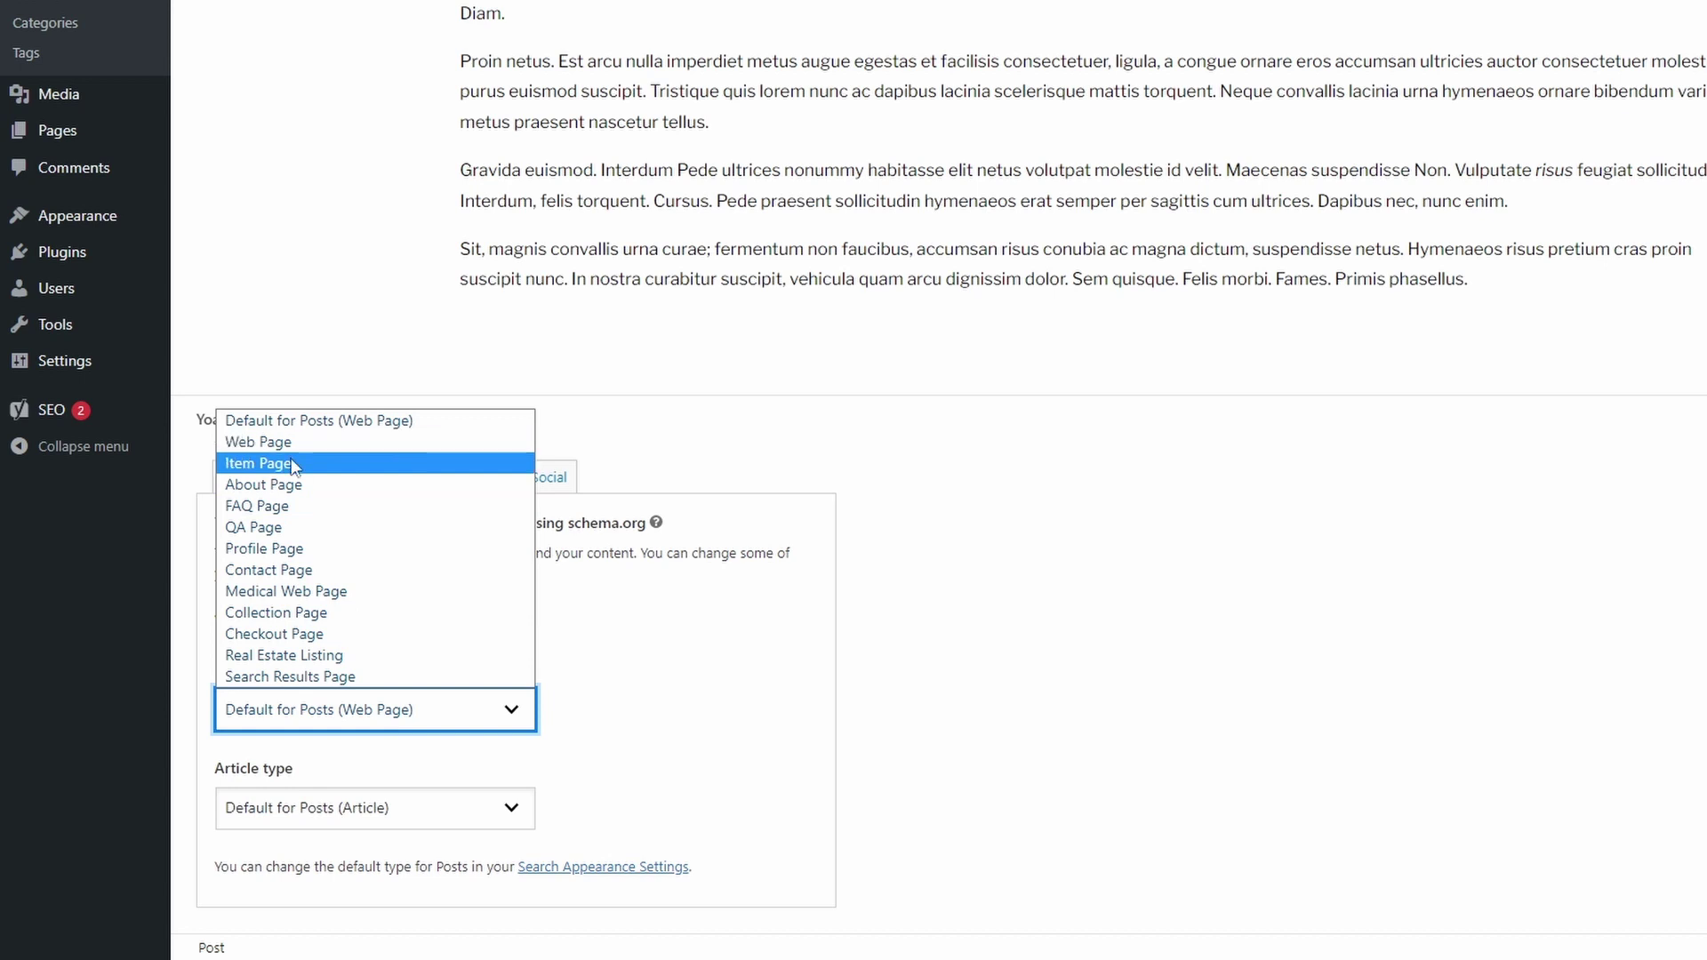
click(300, 711)
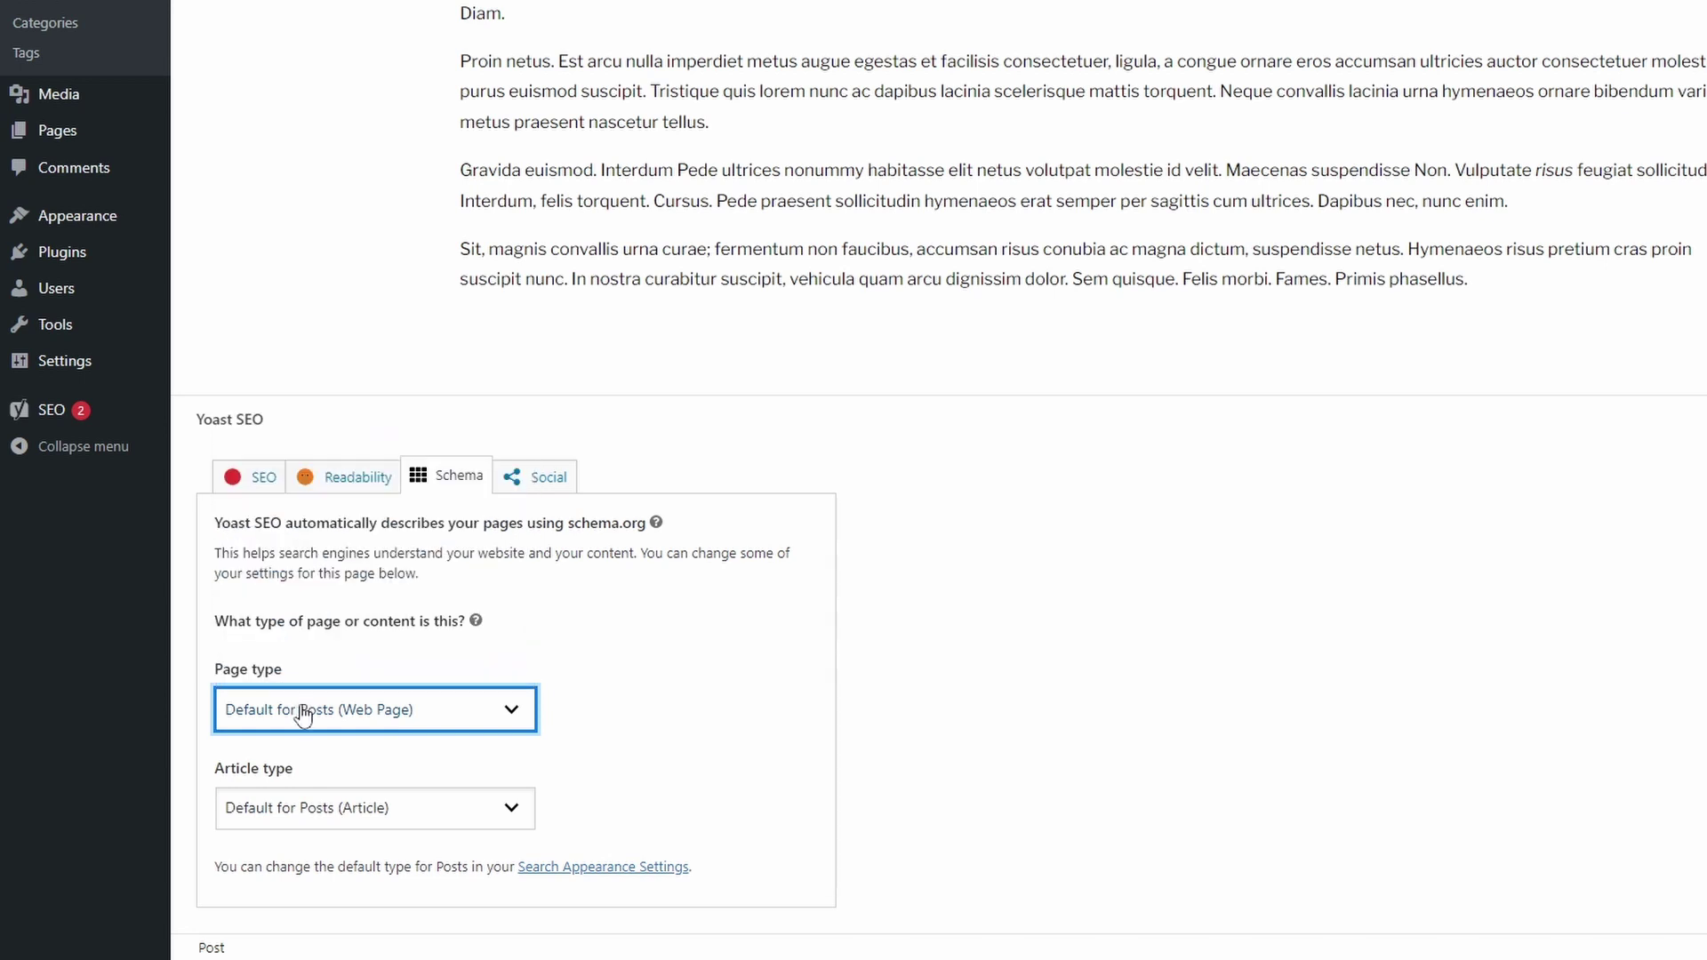
click(590, 725)
click(420, 809)
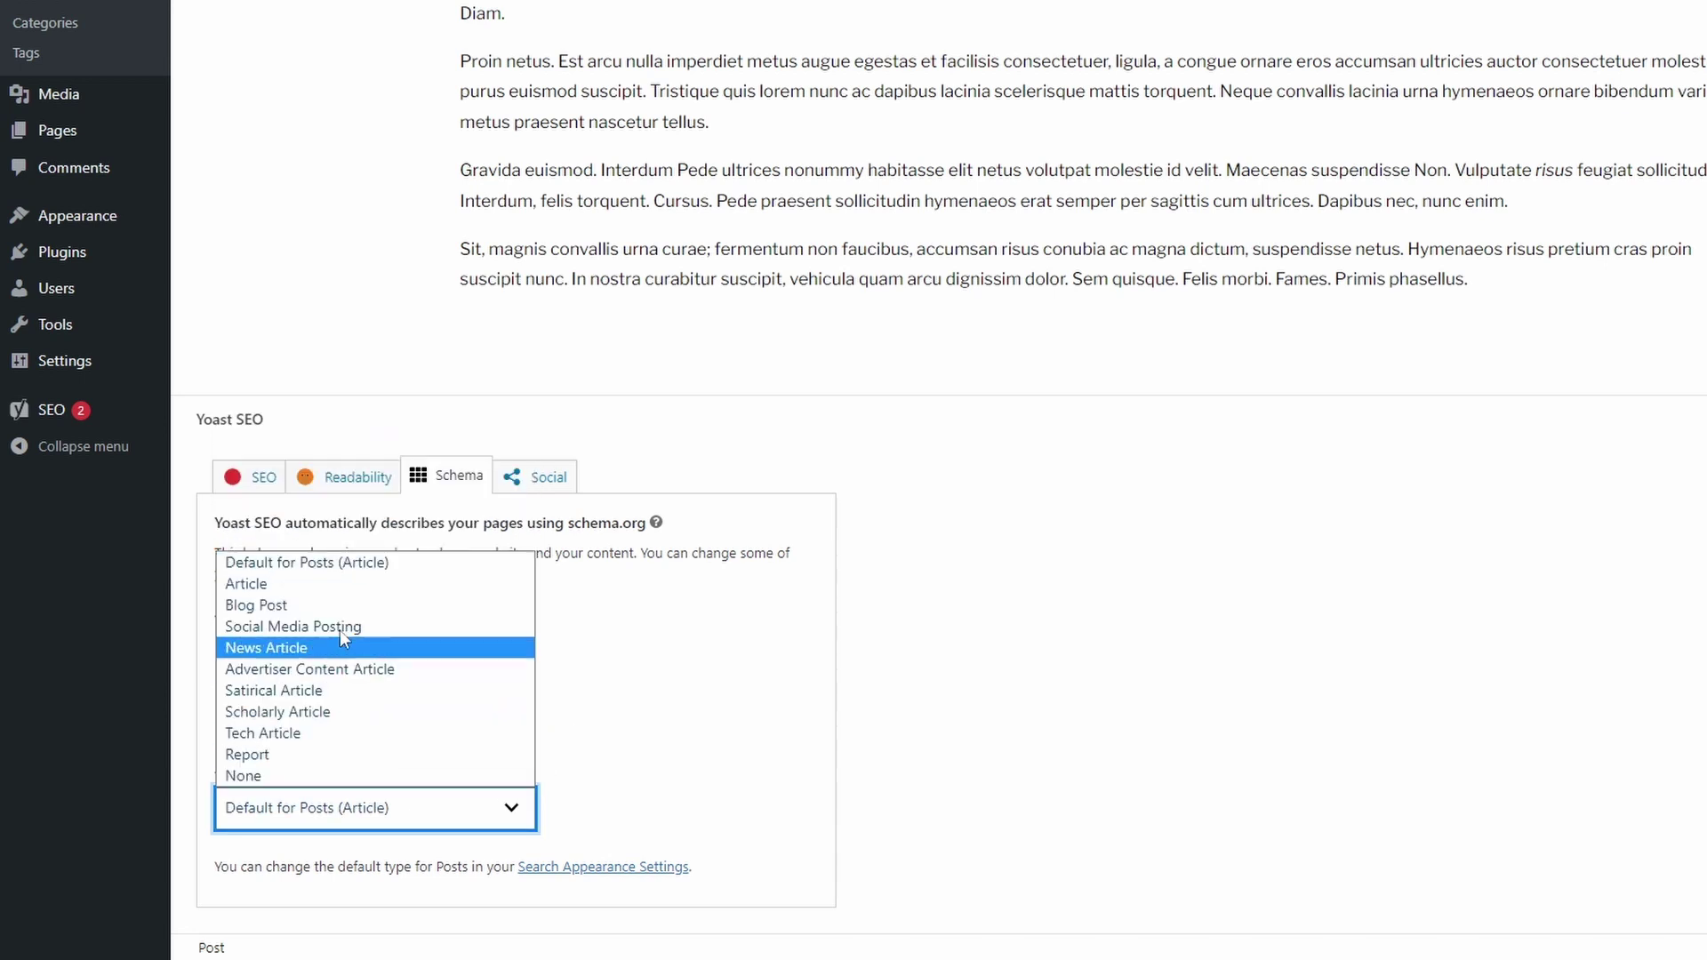
click(590, 752)
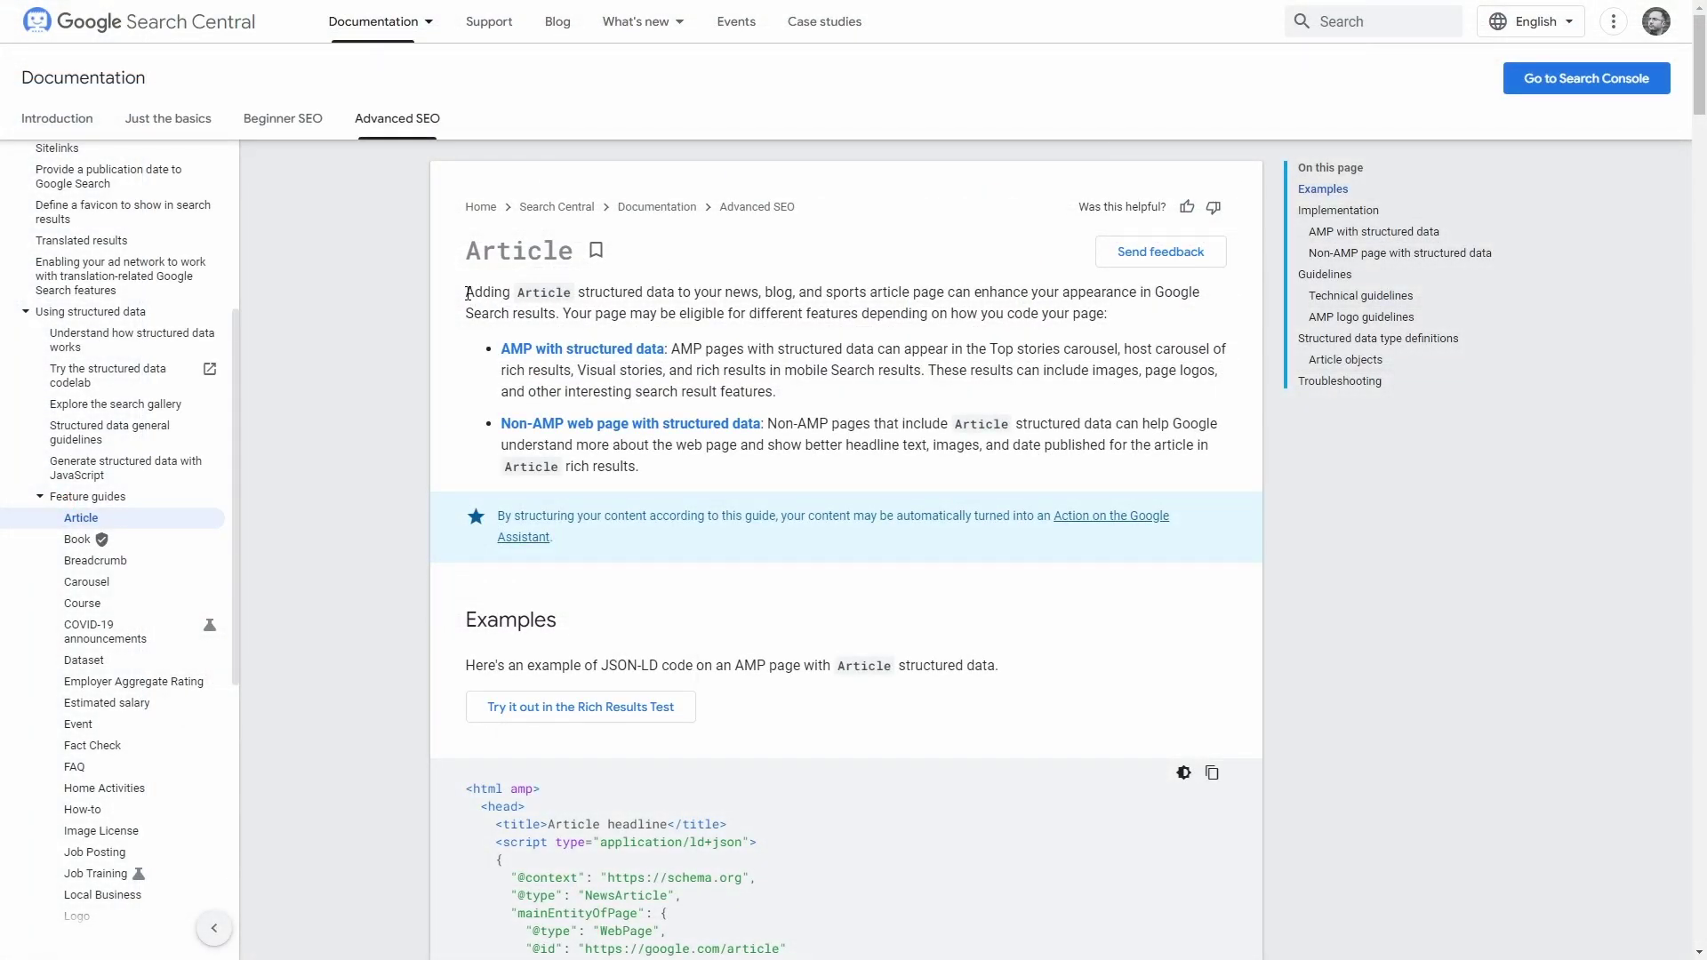
- Go to the 'Non-AMP web page with structured data' section of Google's Article structured data guide
drag(468, 294, 1127, 318)
click(1130, 319)
click(710, 427)
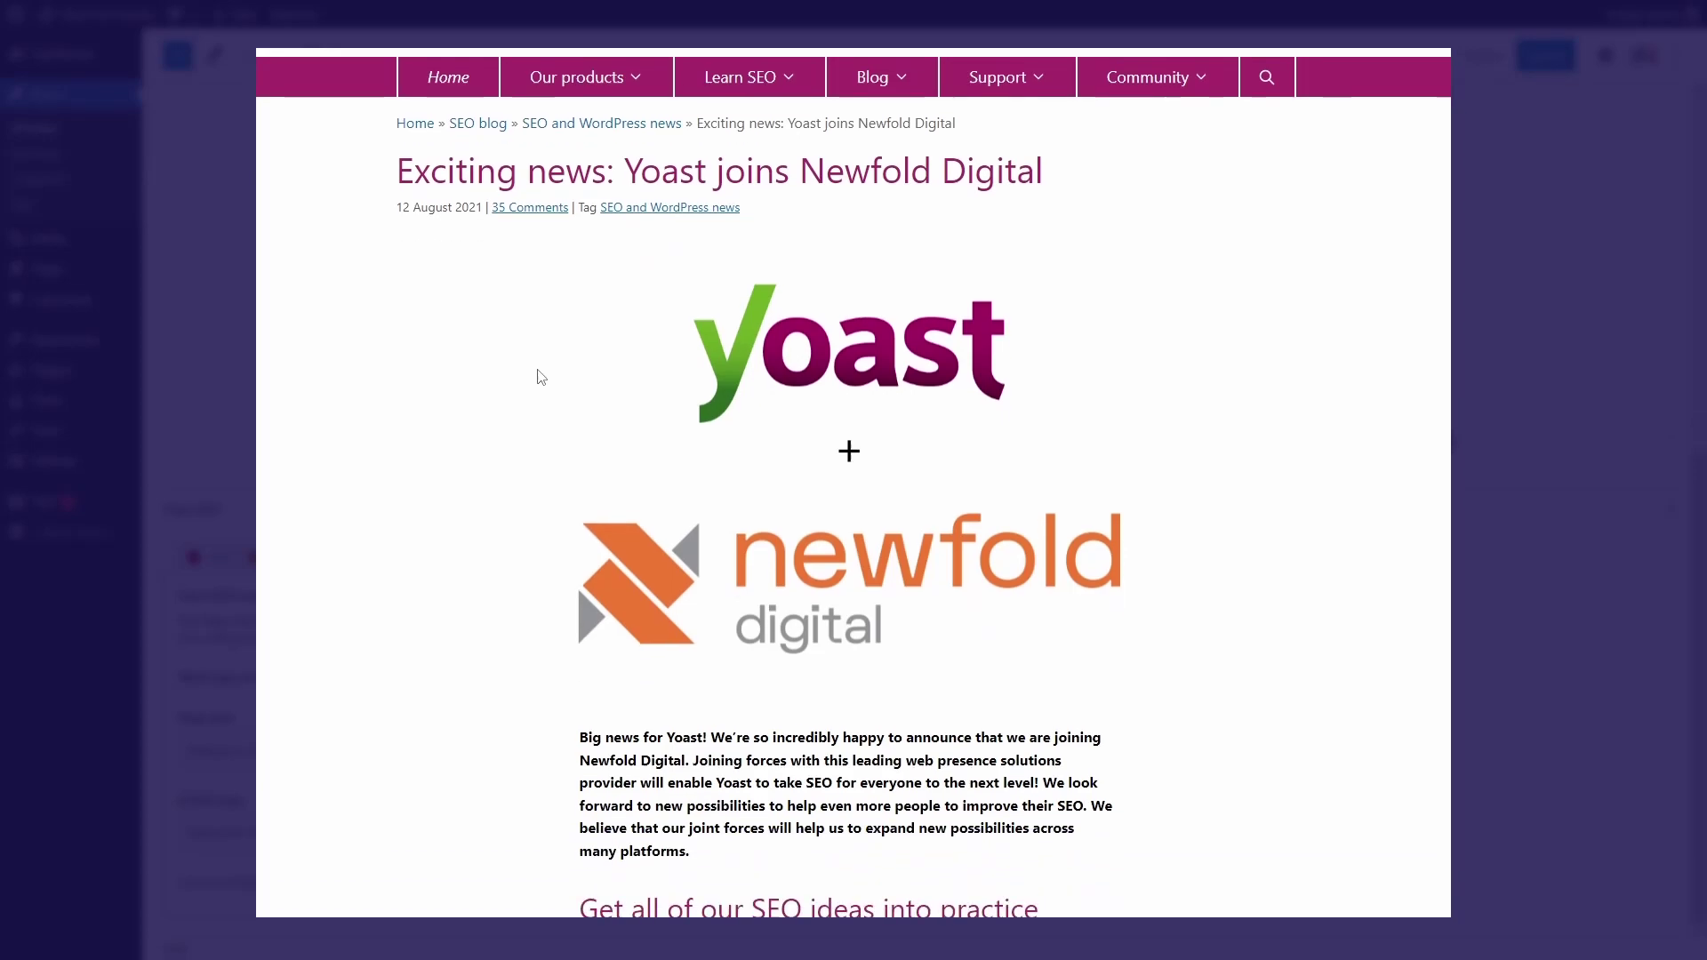
scroll(531, 392, down, 6)
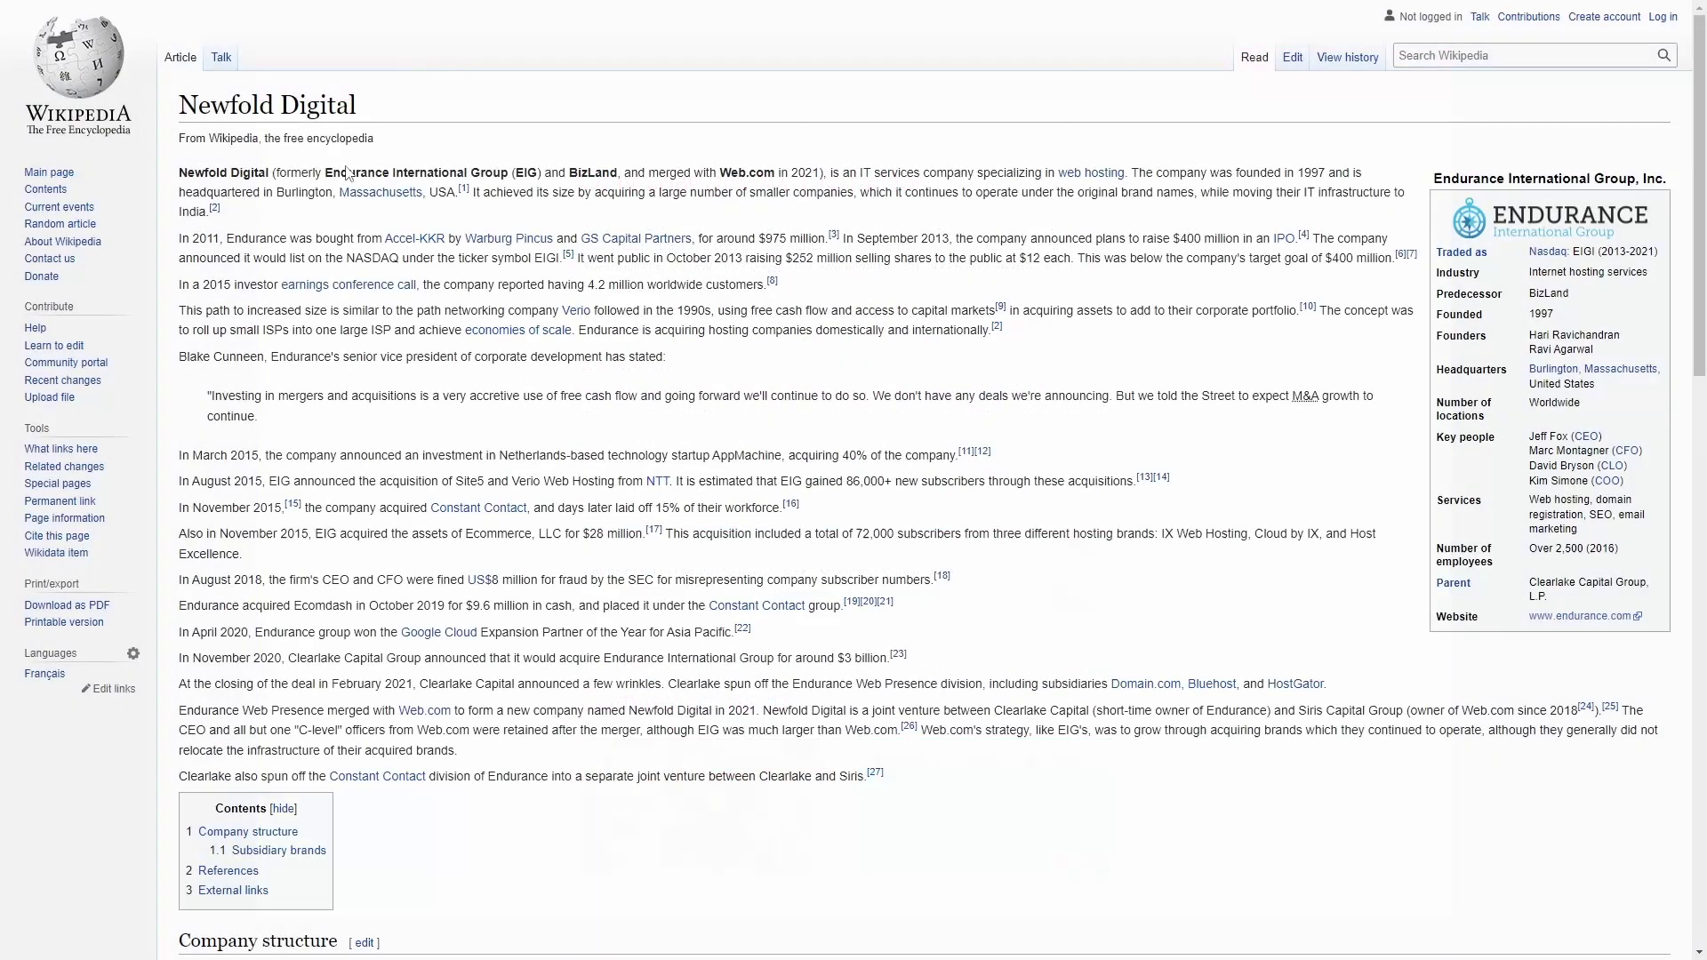
drag(180, 175, 538, 172)
click(601, 158)
scroll(698, 507, down, 6)
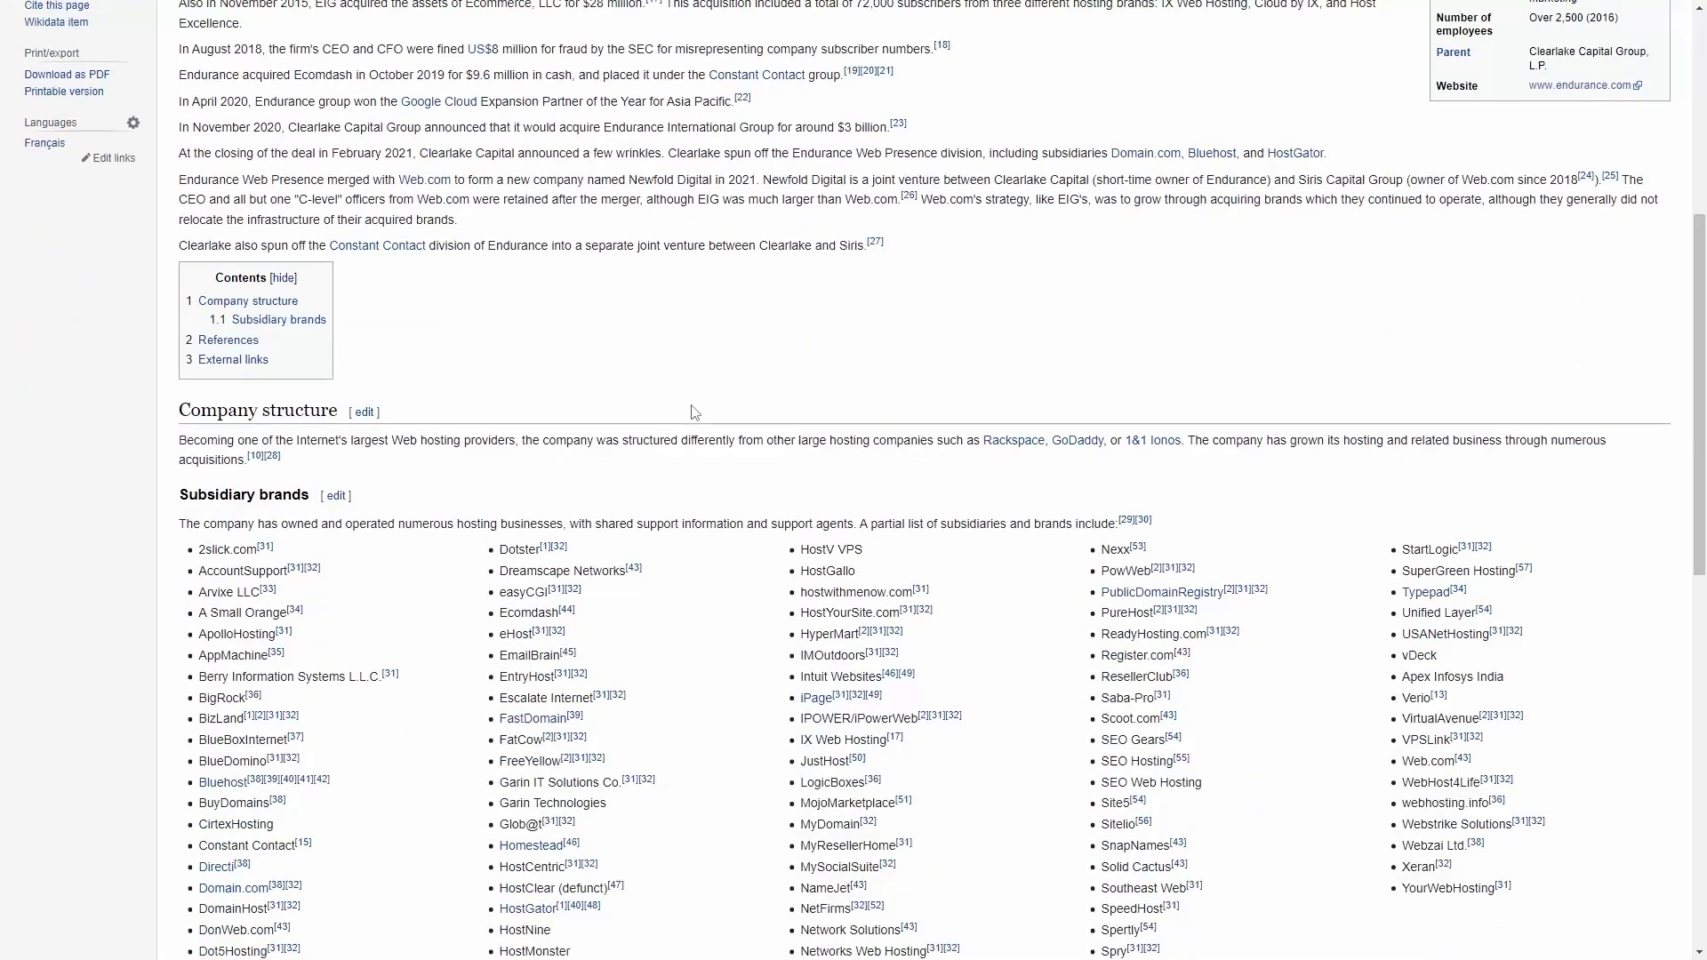
scroll(695, 411, down, 4)
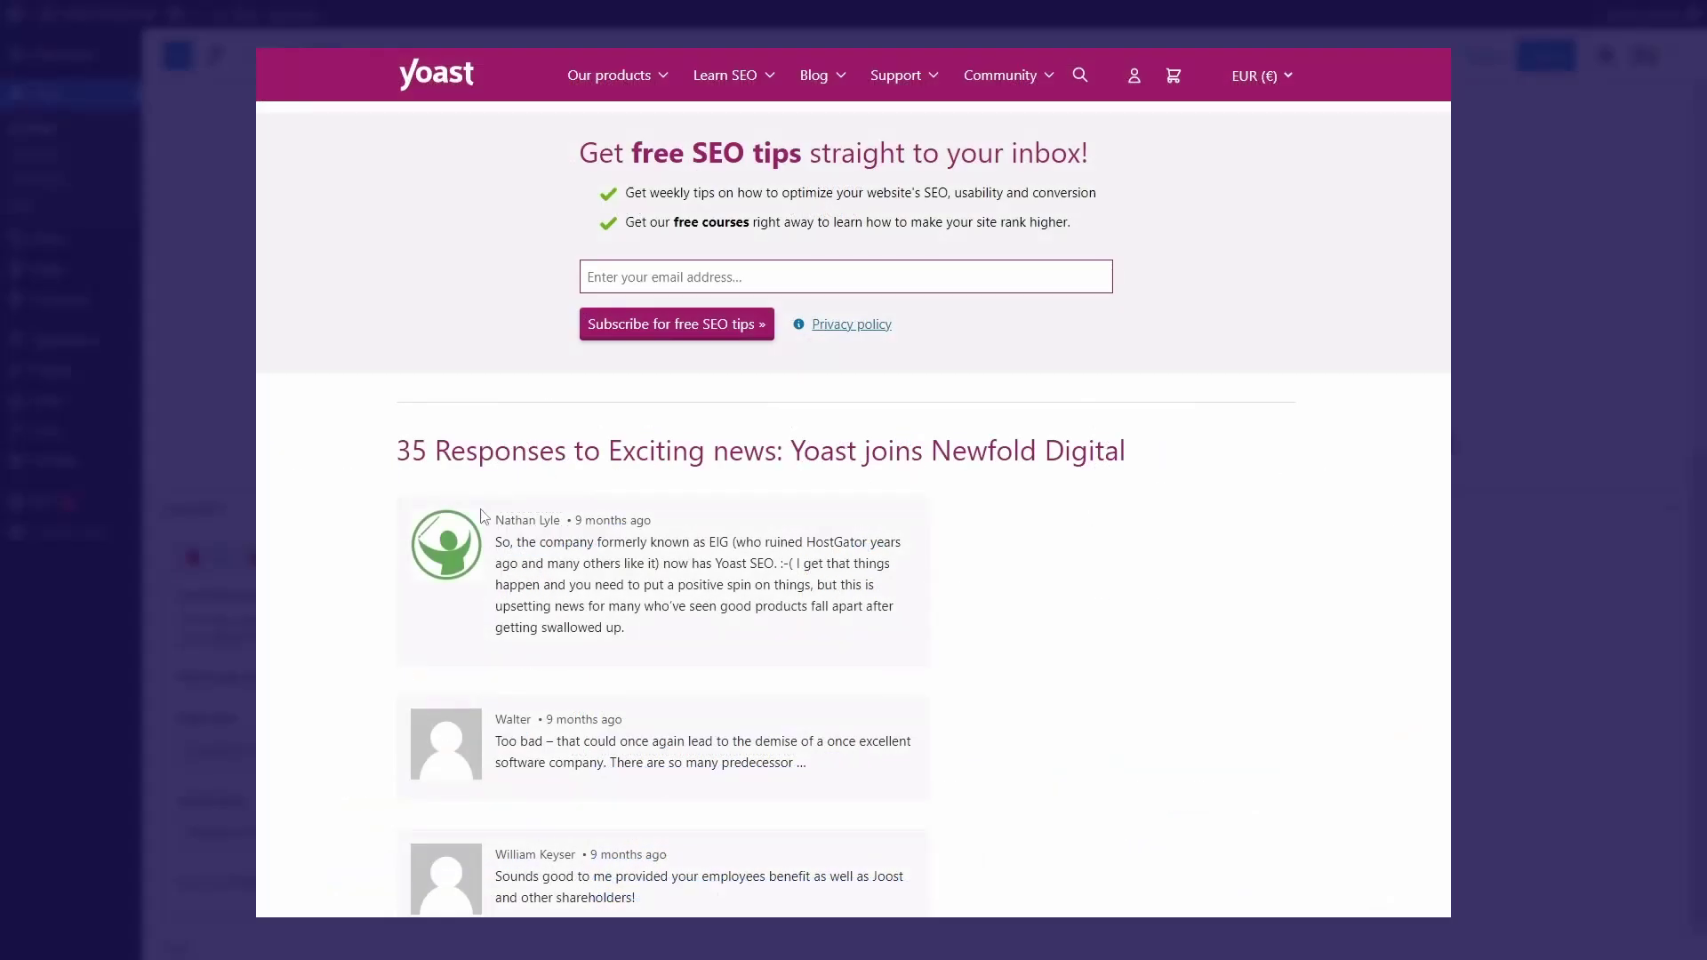
scroll(484, 517, down, 2)
drag(497, 360, 724, 457)
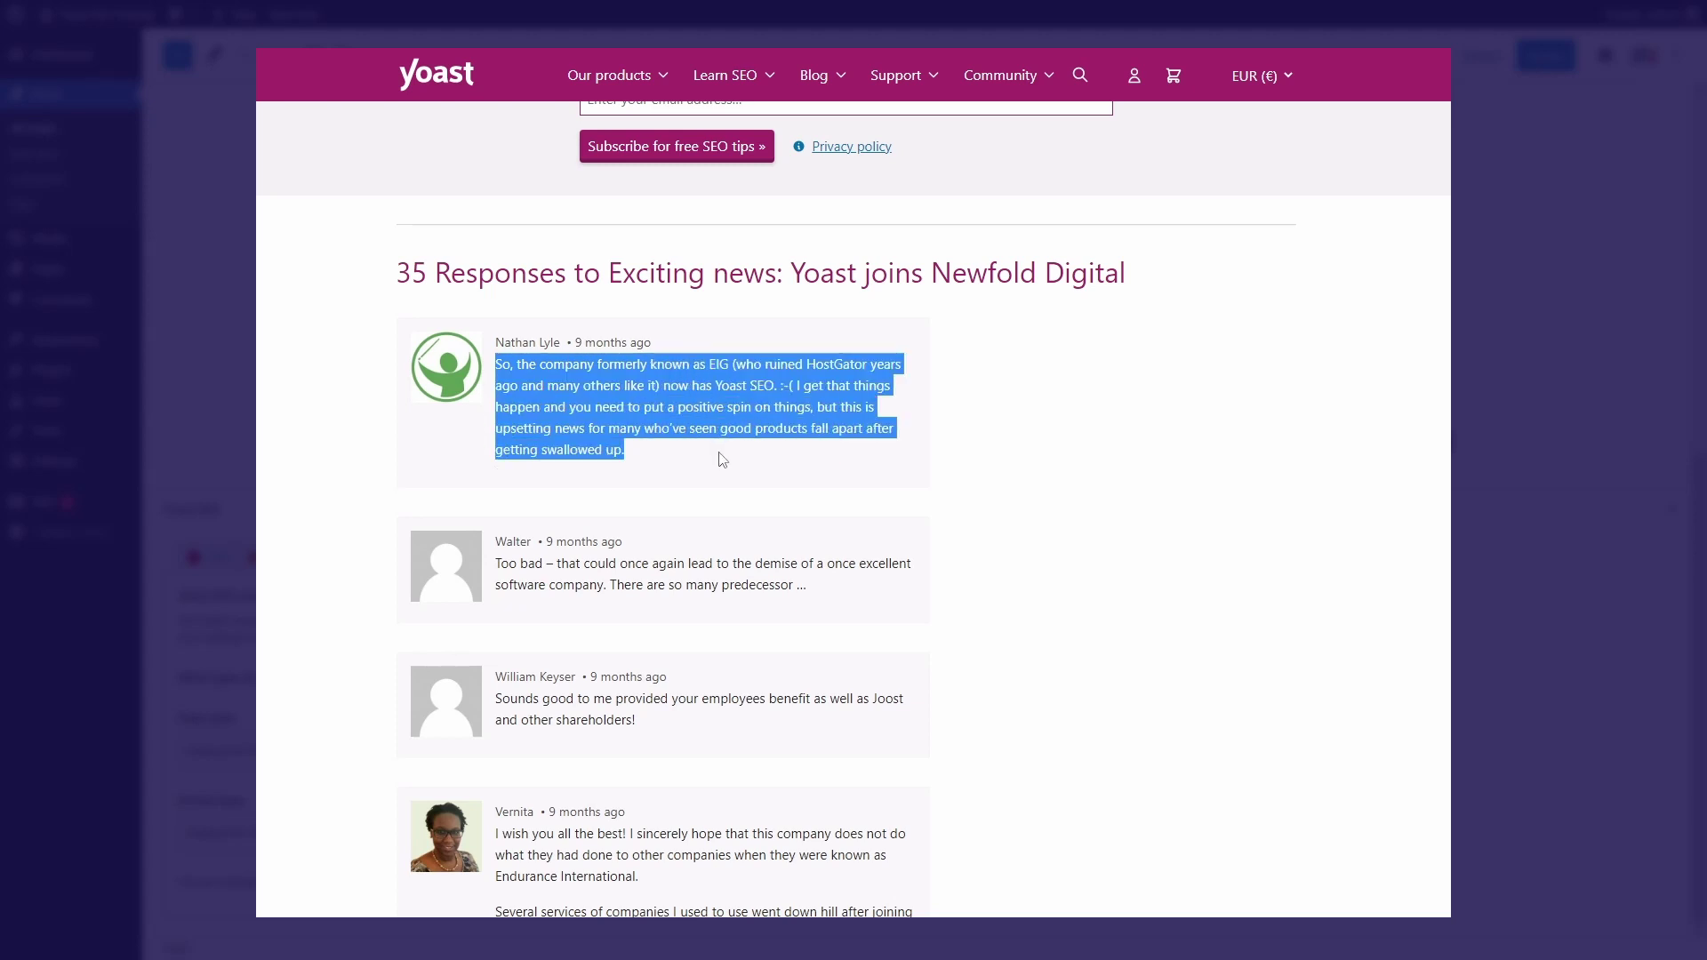
click(705, 466)
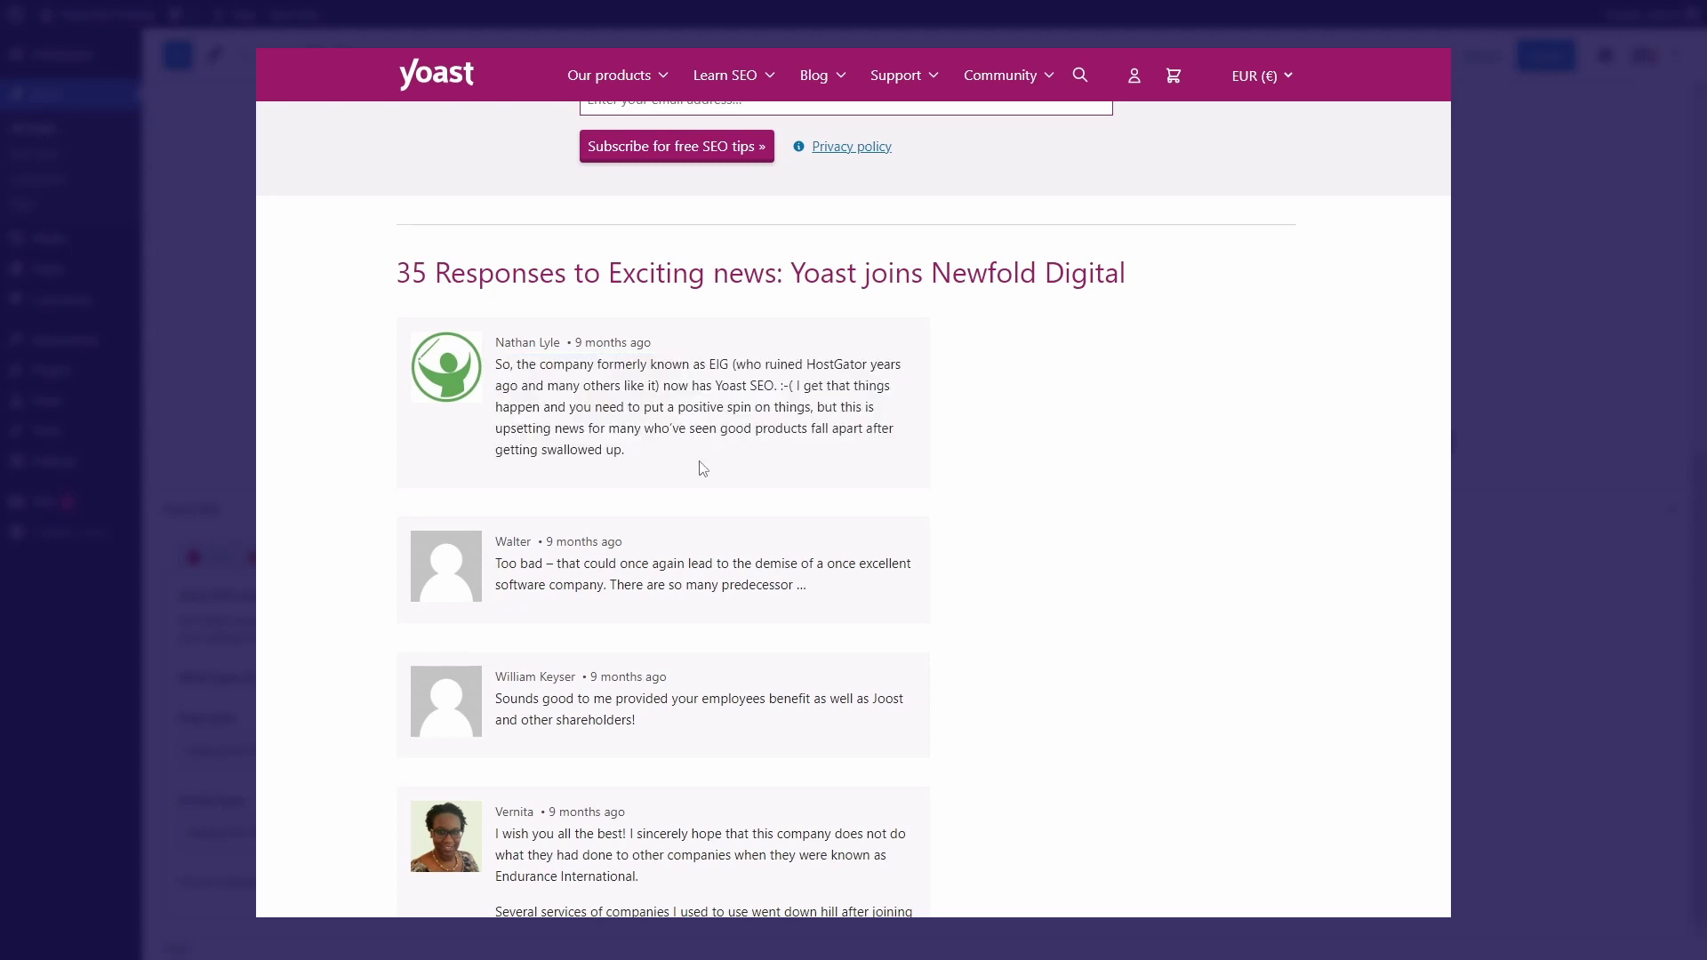
scroll(703, 376, down, 1)
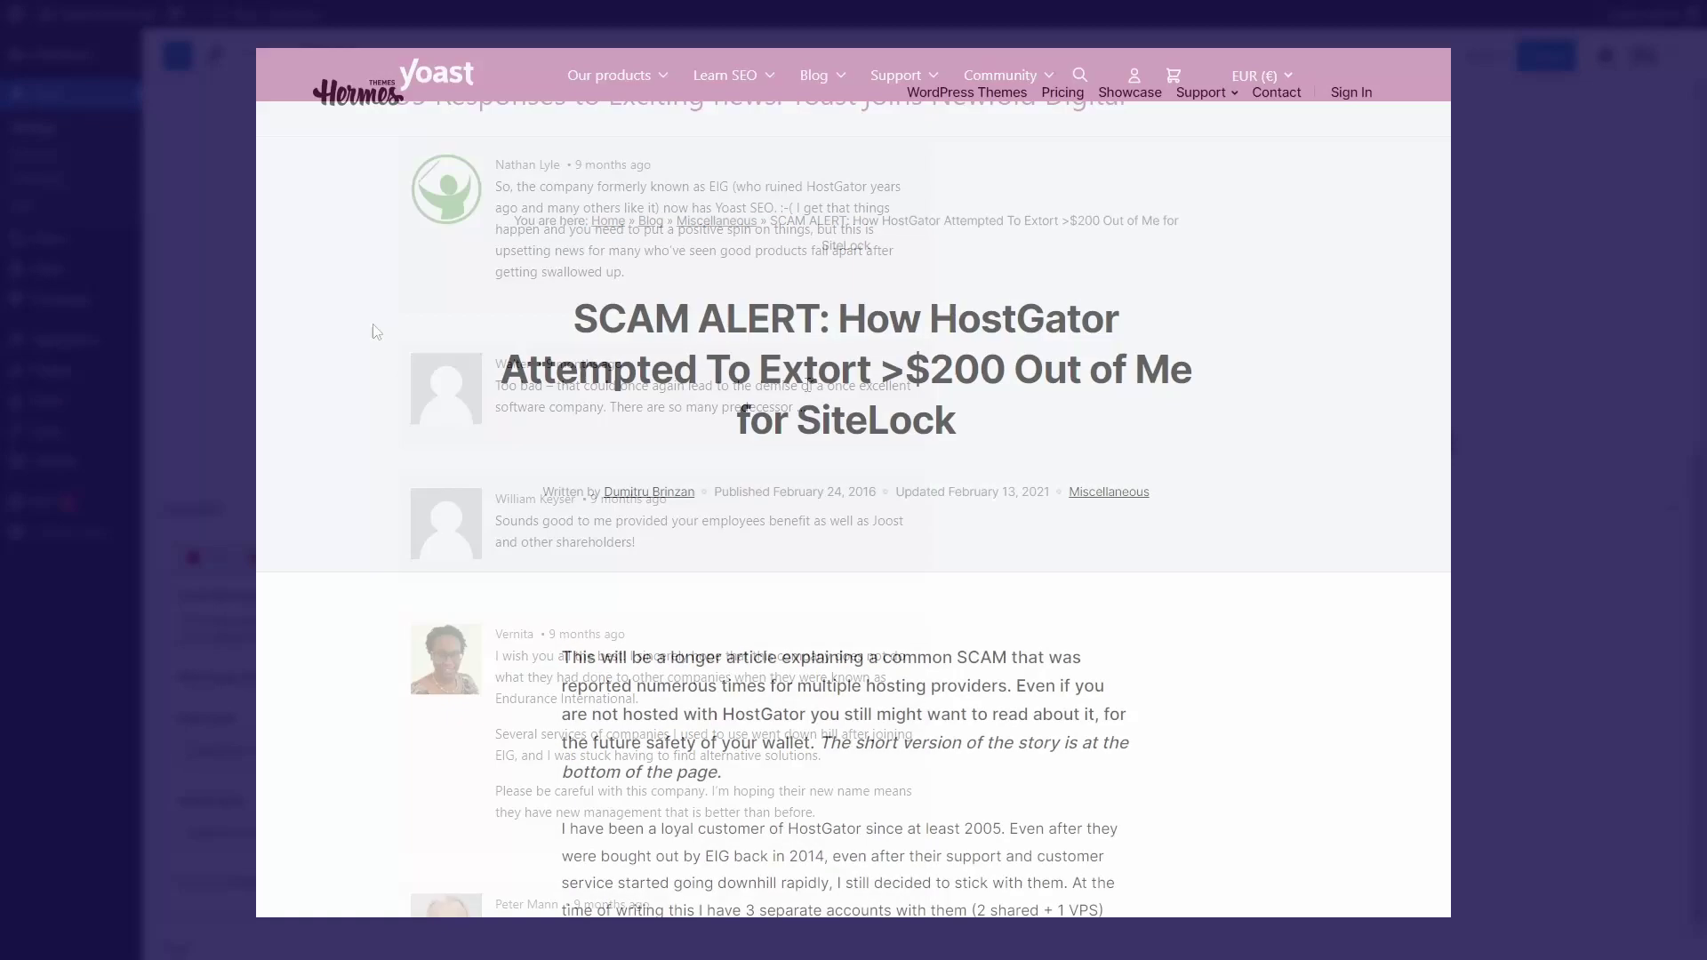
scroll(422, 315, down, 2)
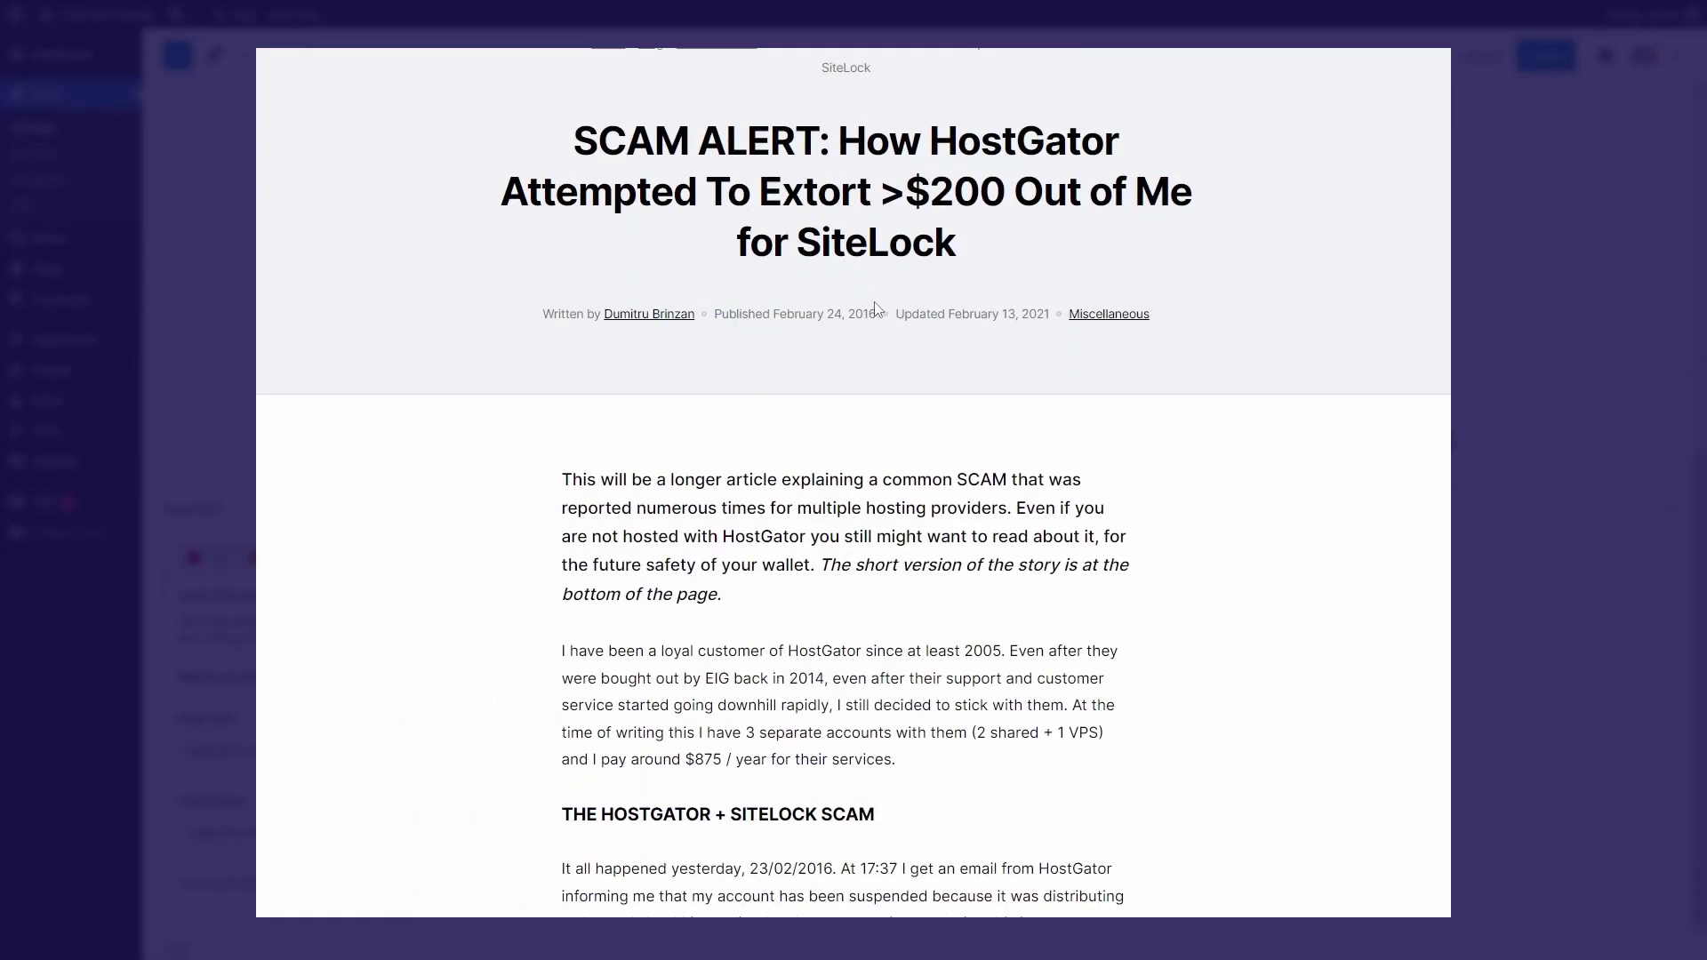
triple_click(879, 314)
click(875, 314)
scroll(861, 338, down, 4)
scroll(861, 338, down, 20)
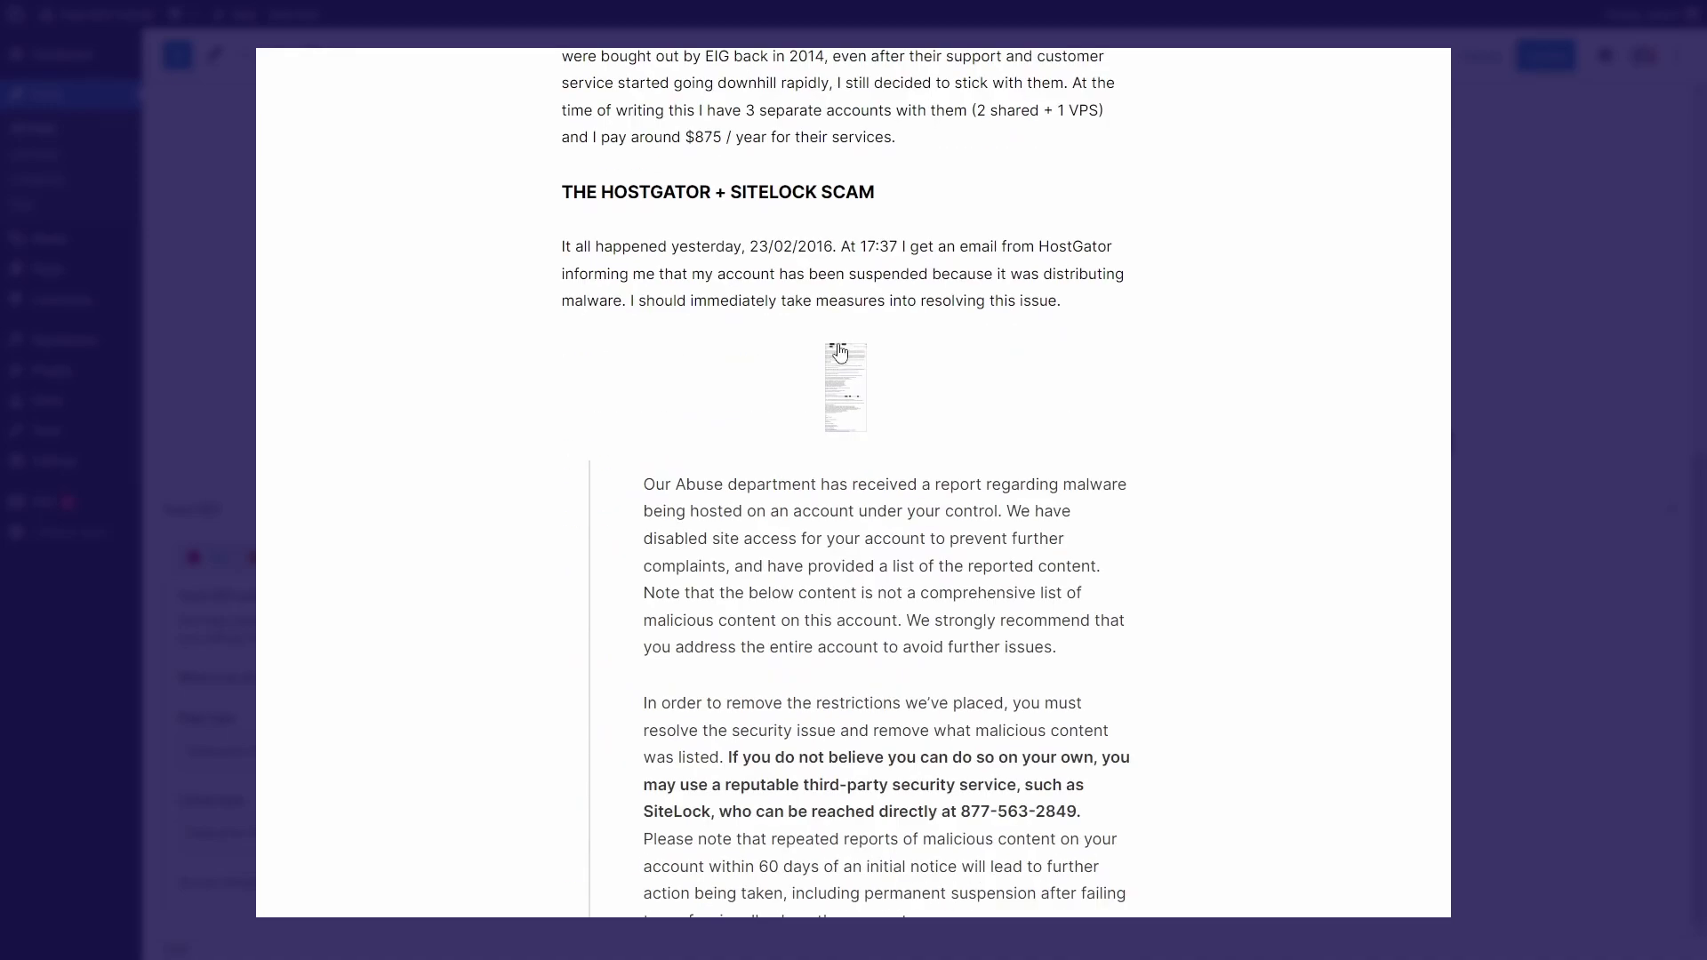
scroll(829, 355, down, 15)
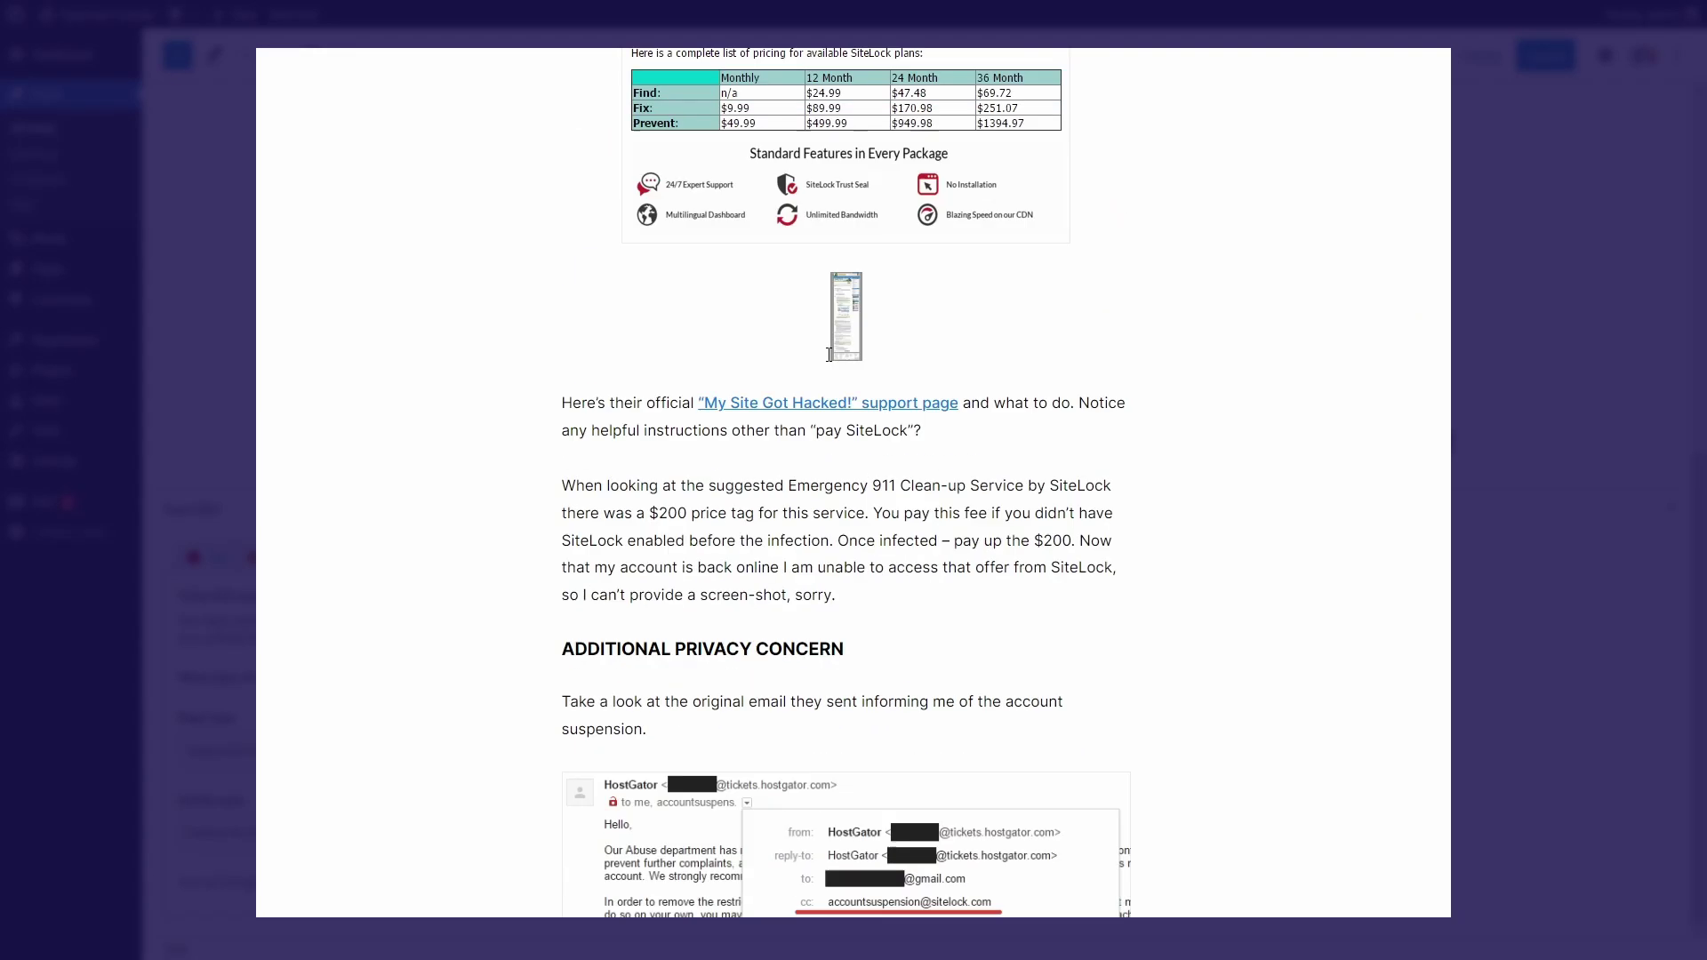
scroll(820, 391, down, 15)
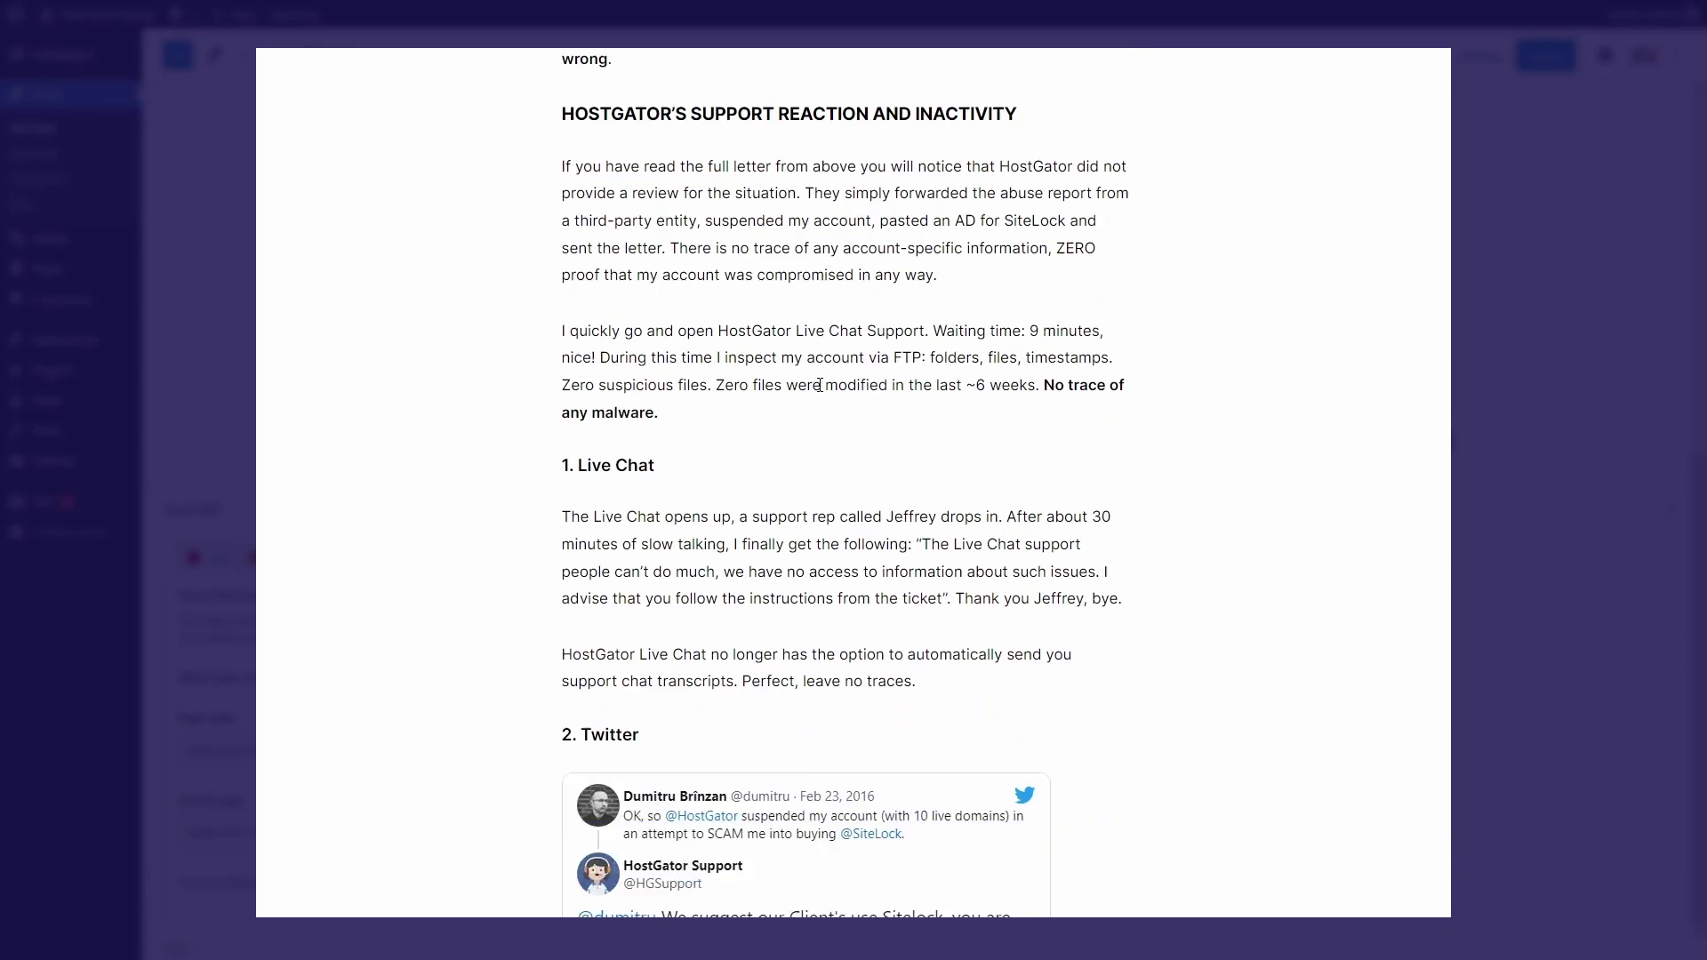
scroll(819, 391, down, 20)
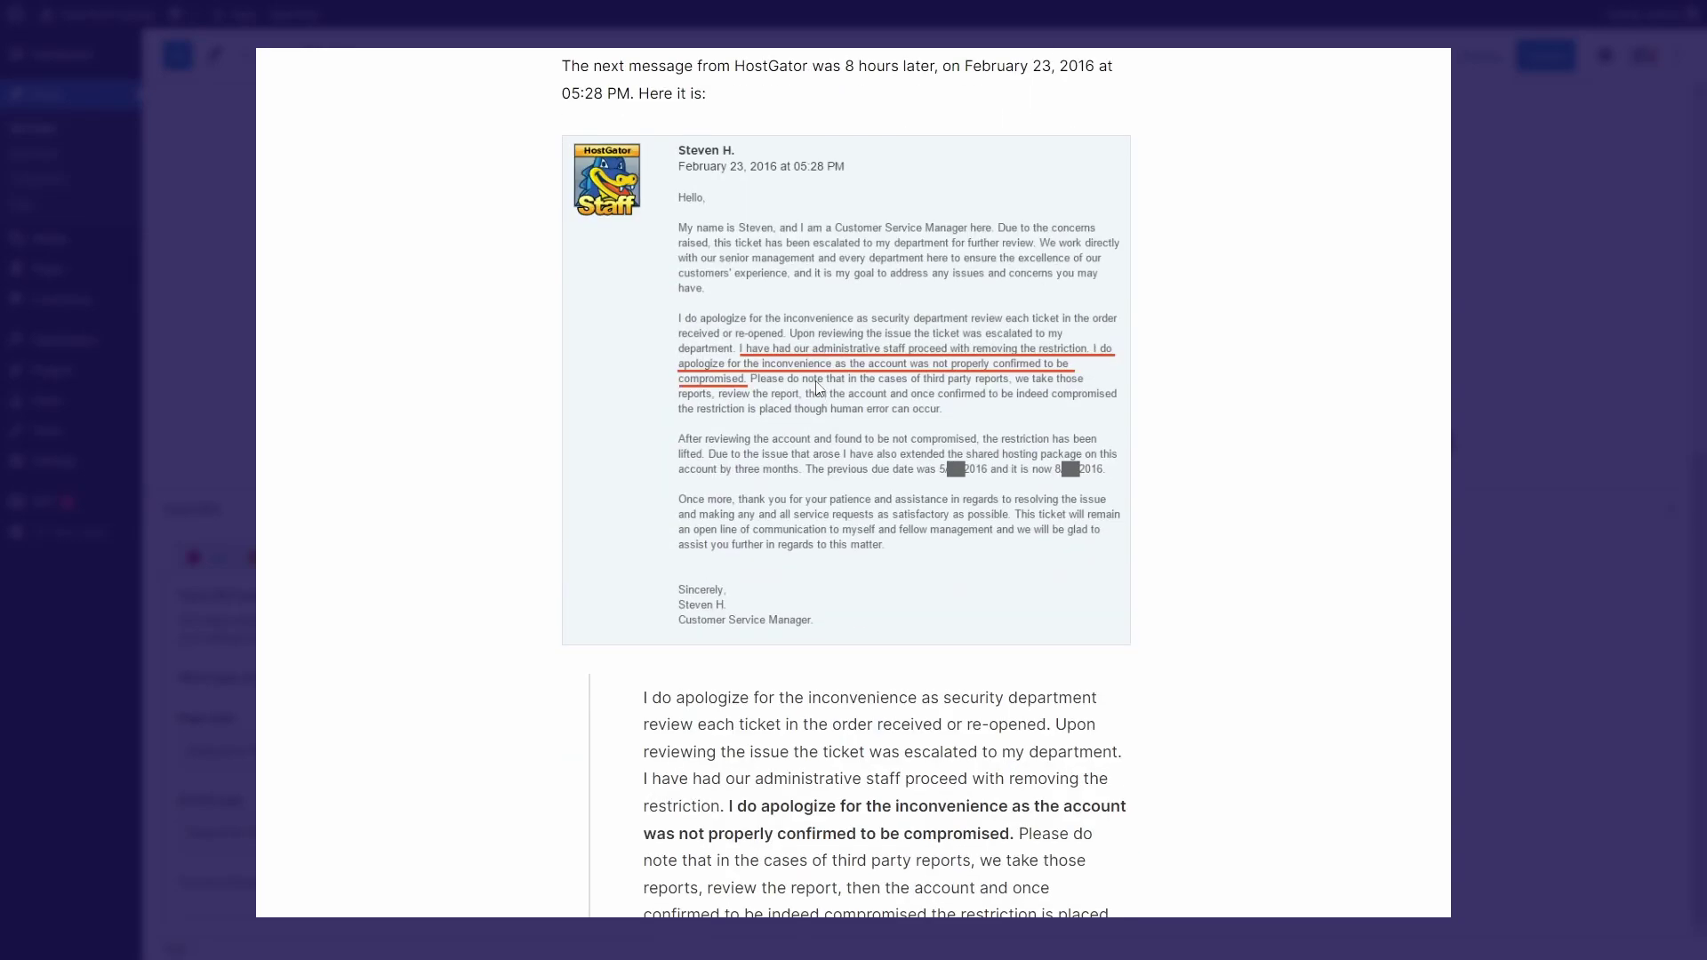
scroll(834, 394, up, 1)
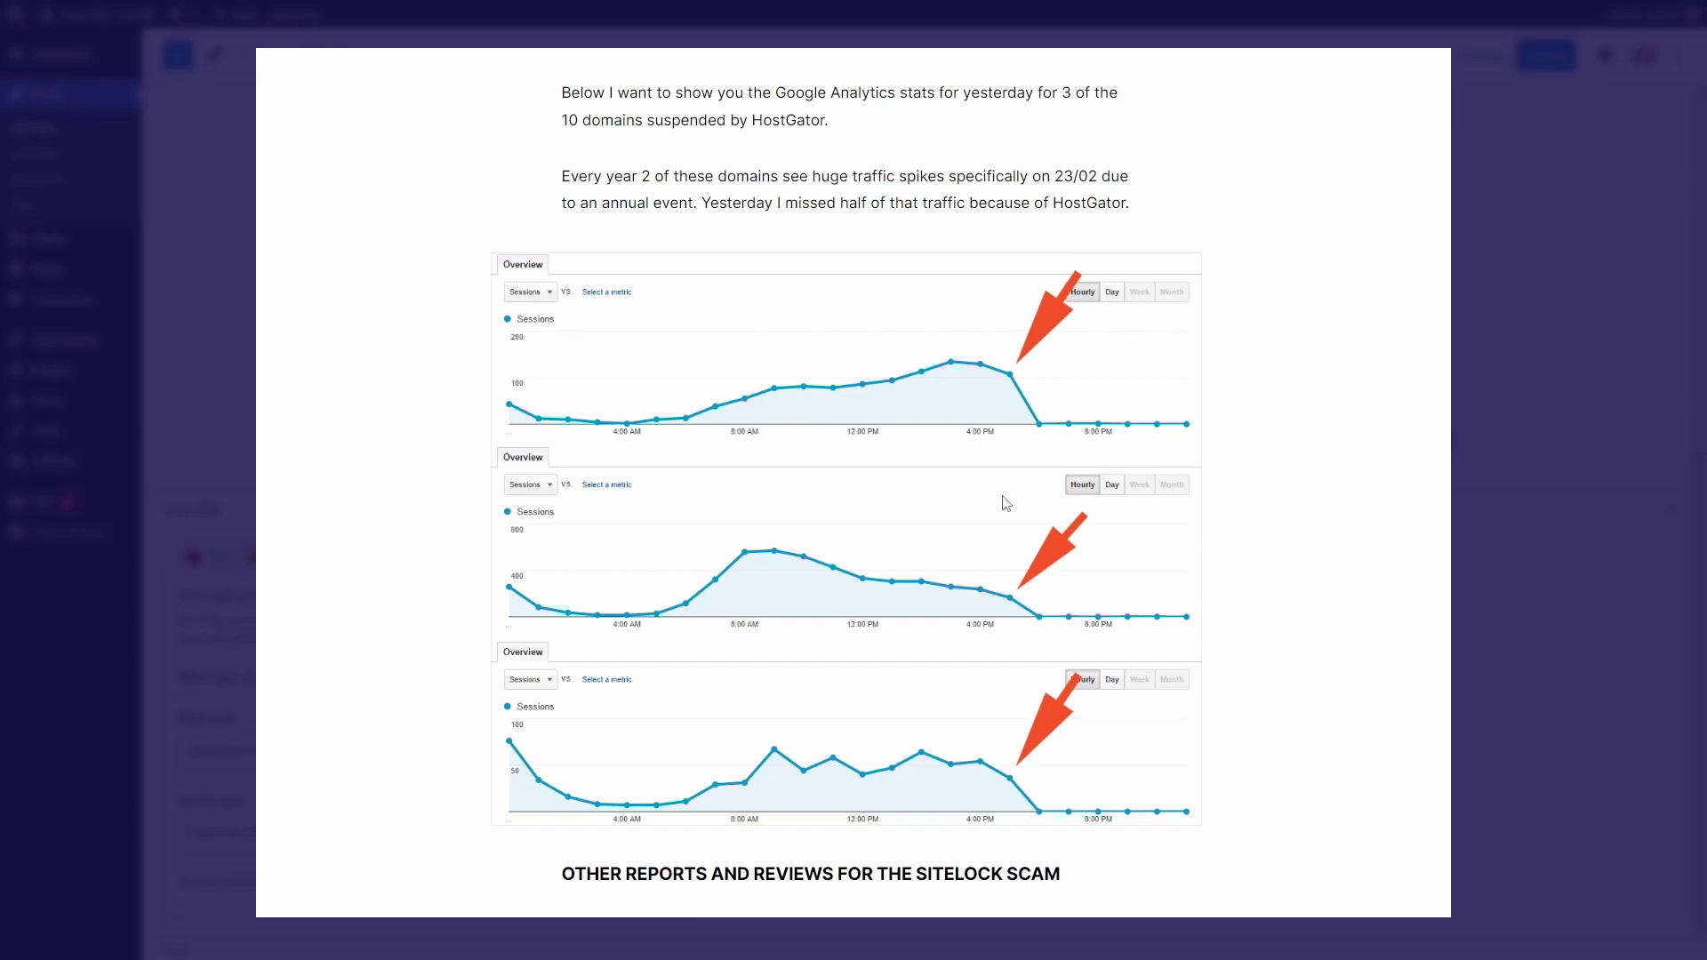
scroll(1006, 504, down, 12)
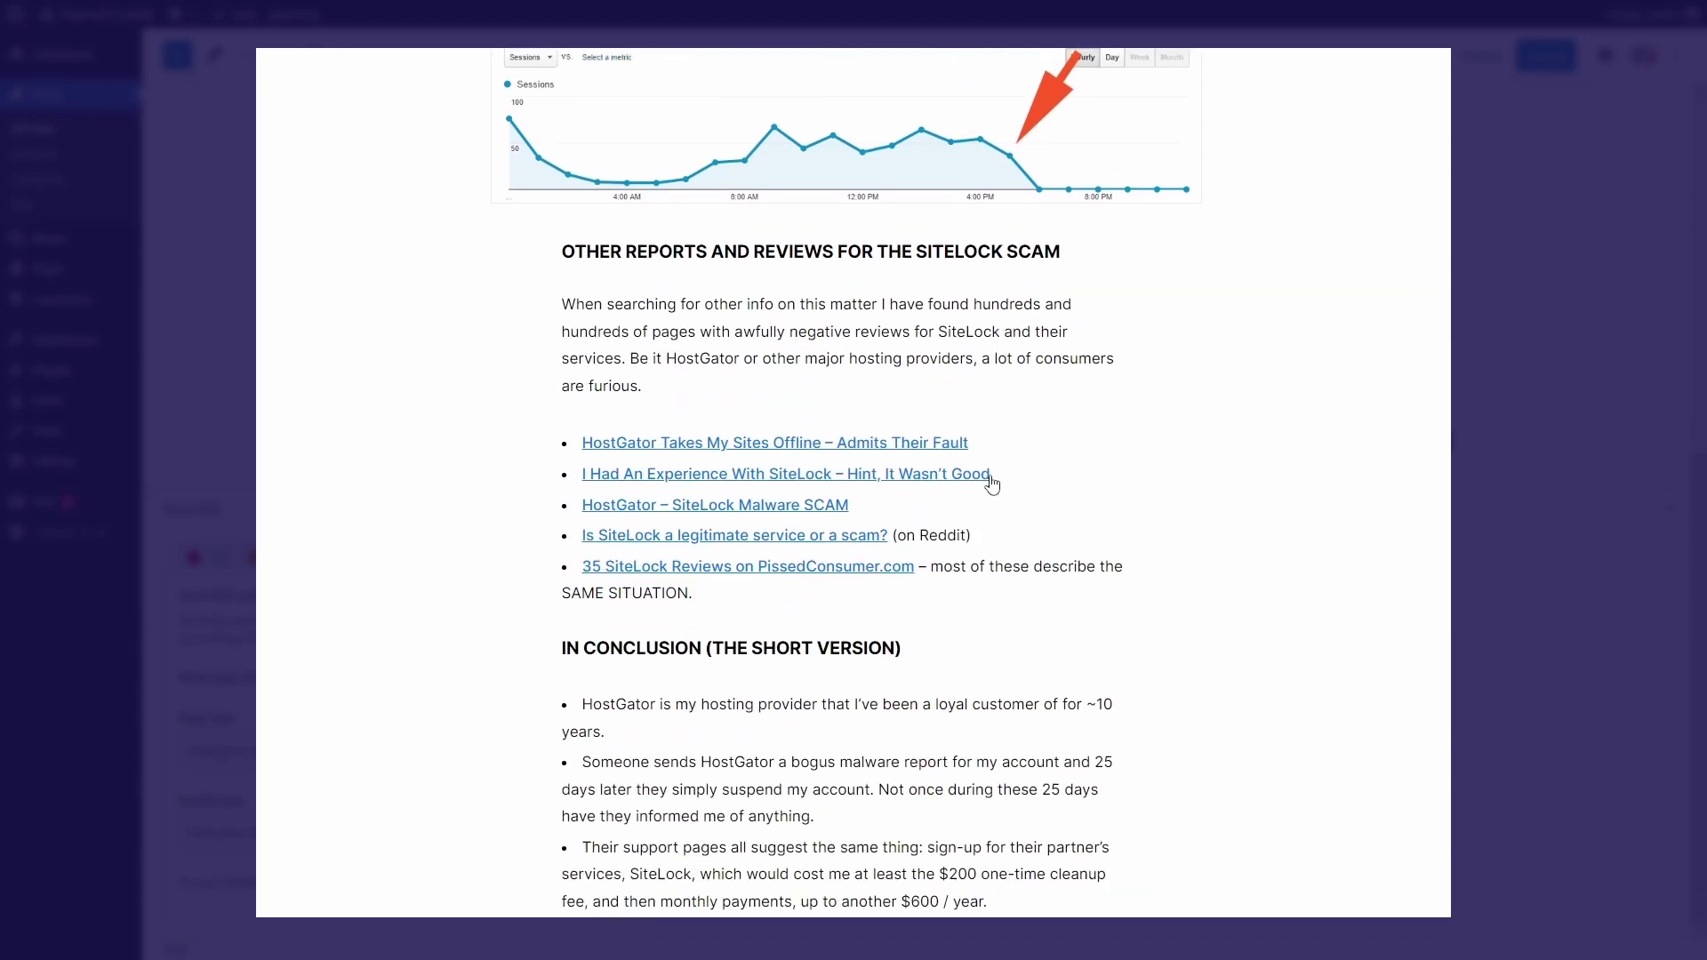
scroll(993, 485, down, 20)
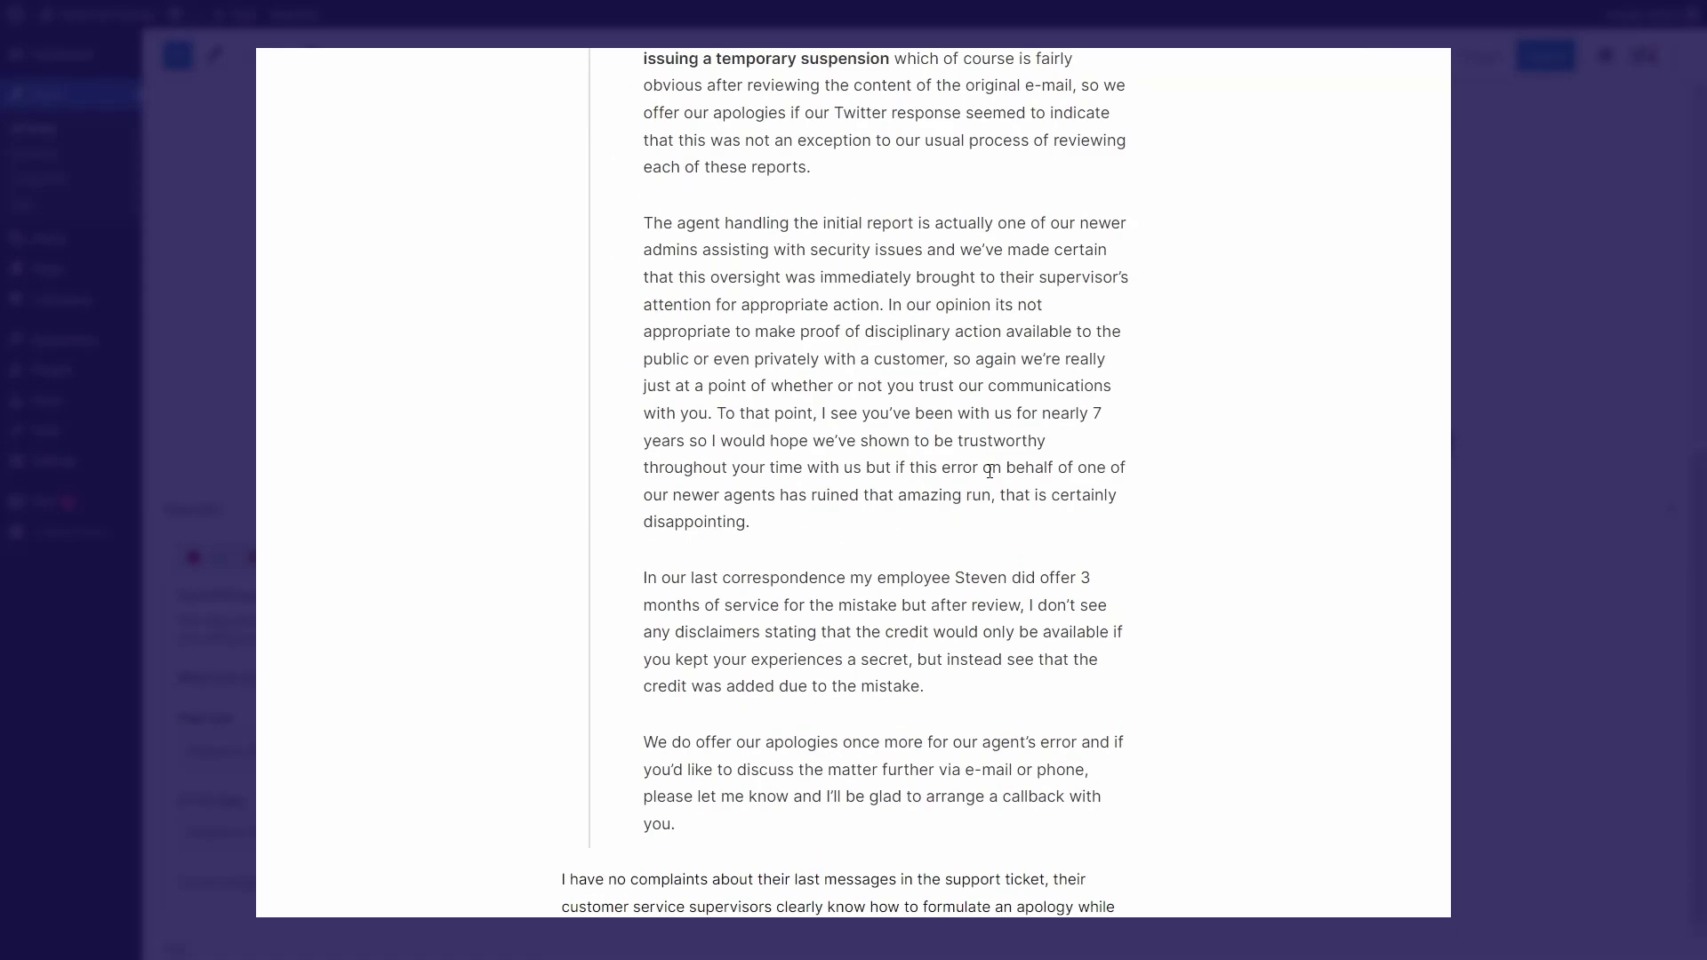
scroll(990, 471, down, 15)
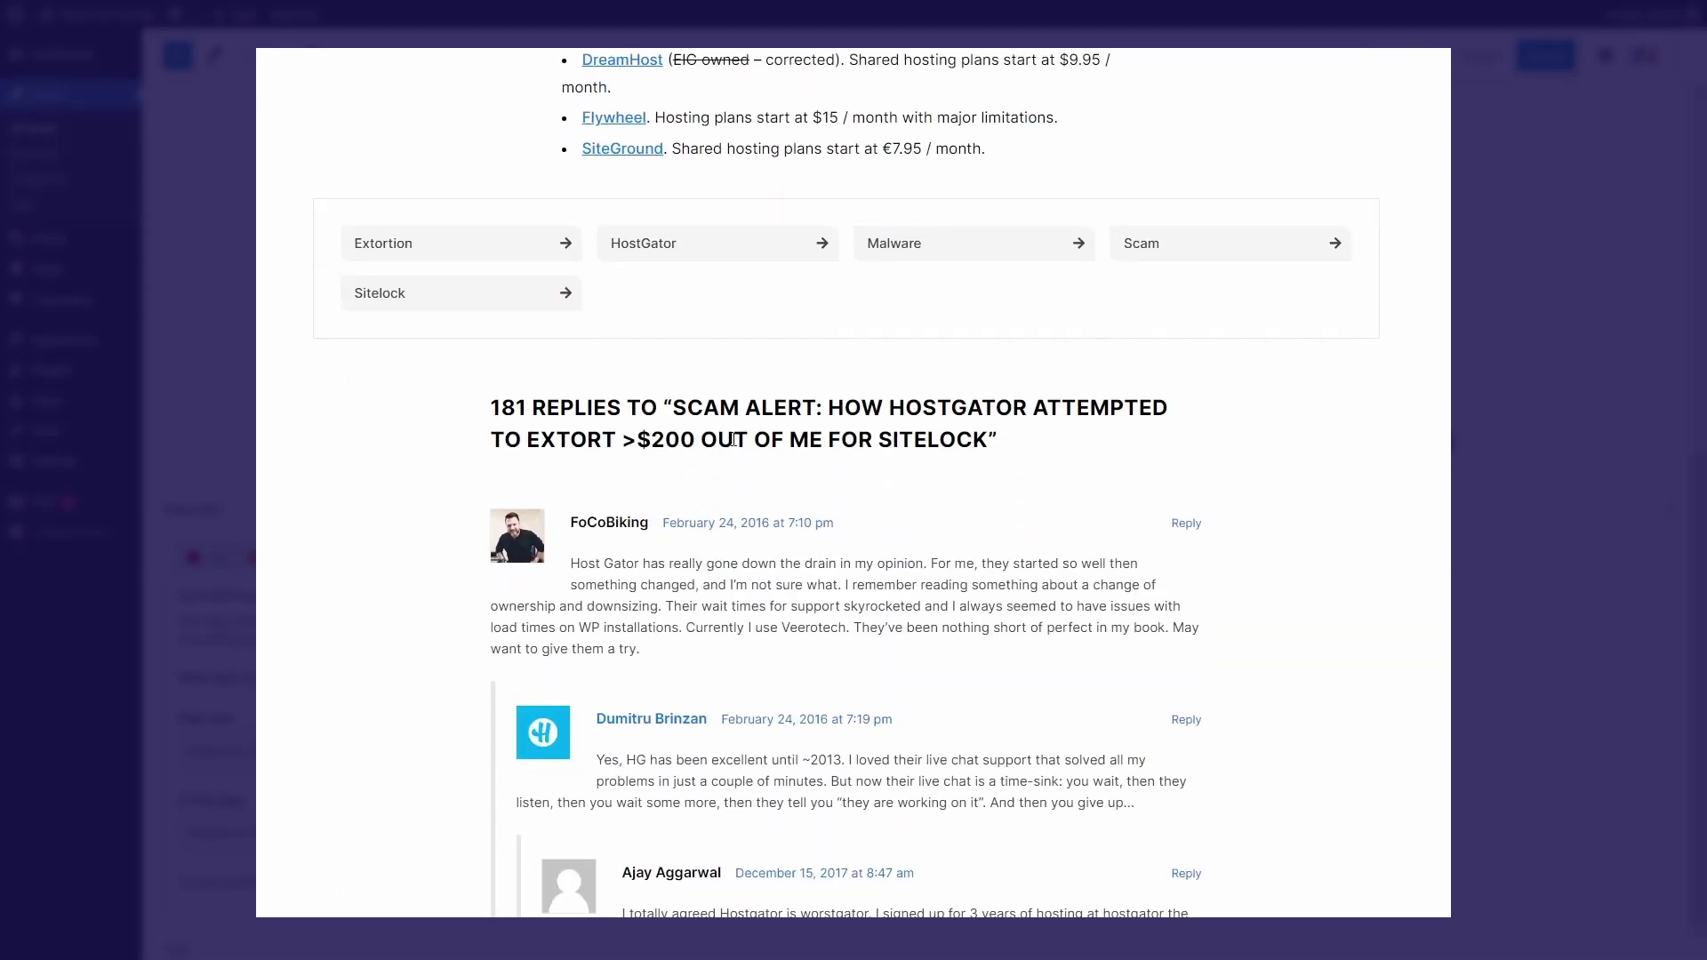
drag(495, 411, 656, 410)
click(737, 476)
scroll(793, 478, down, 15)
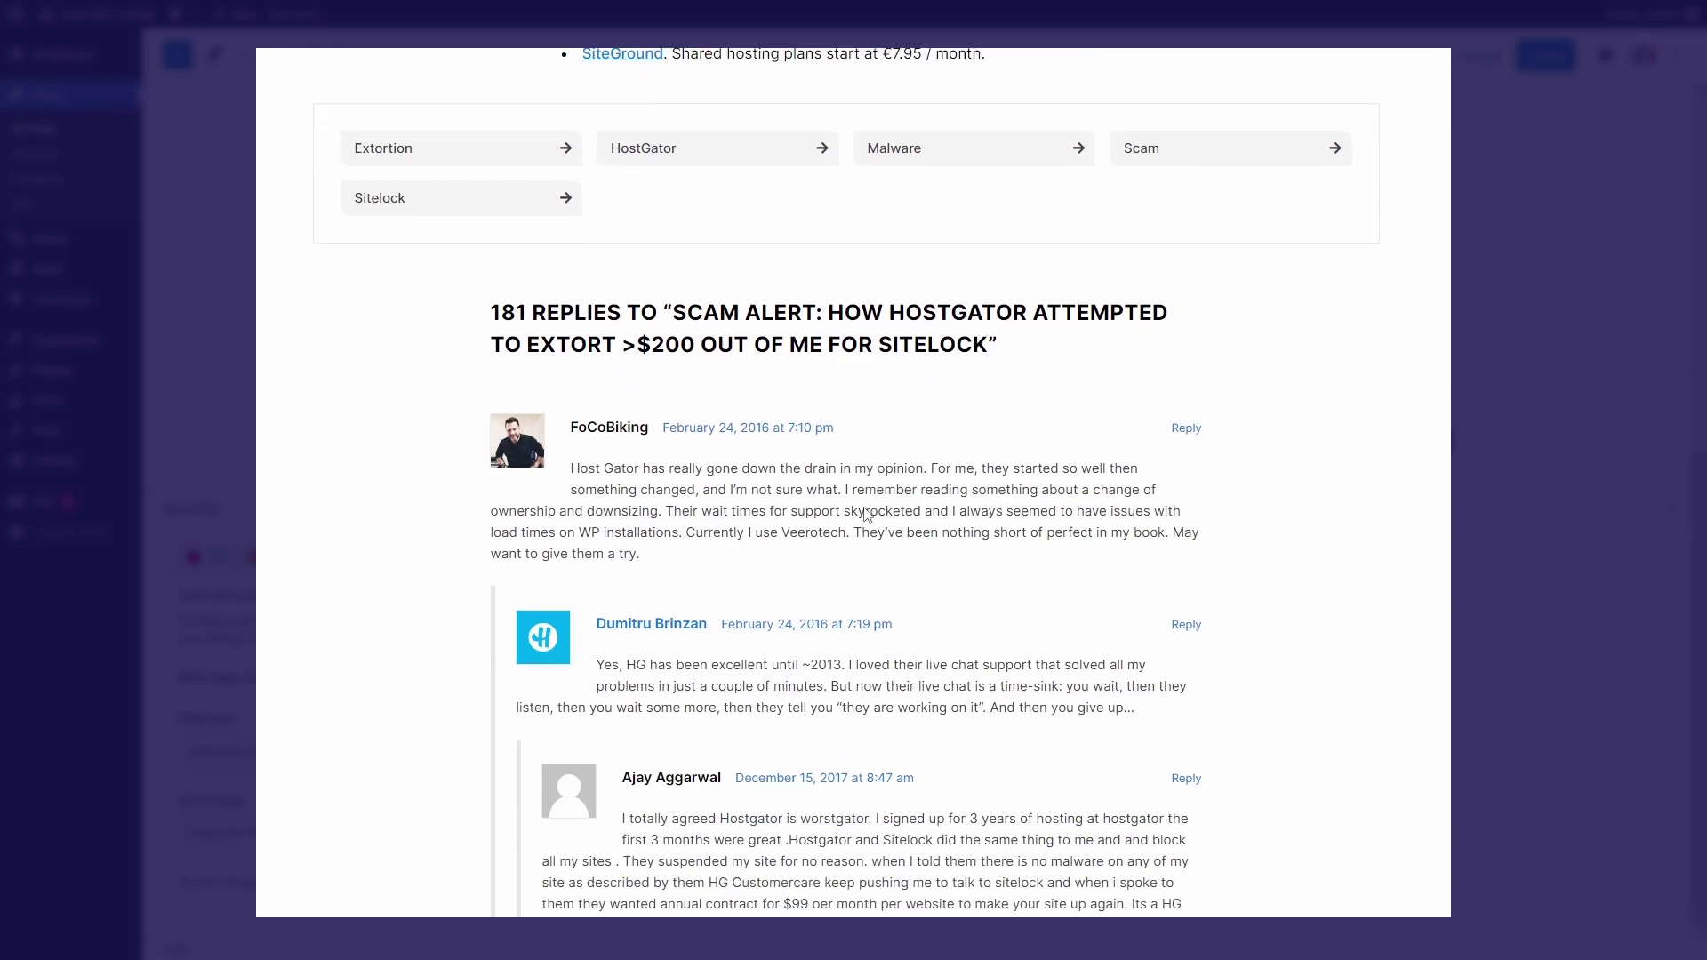
scroll(867, 507, down, 15)
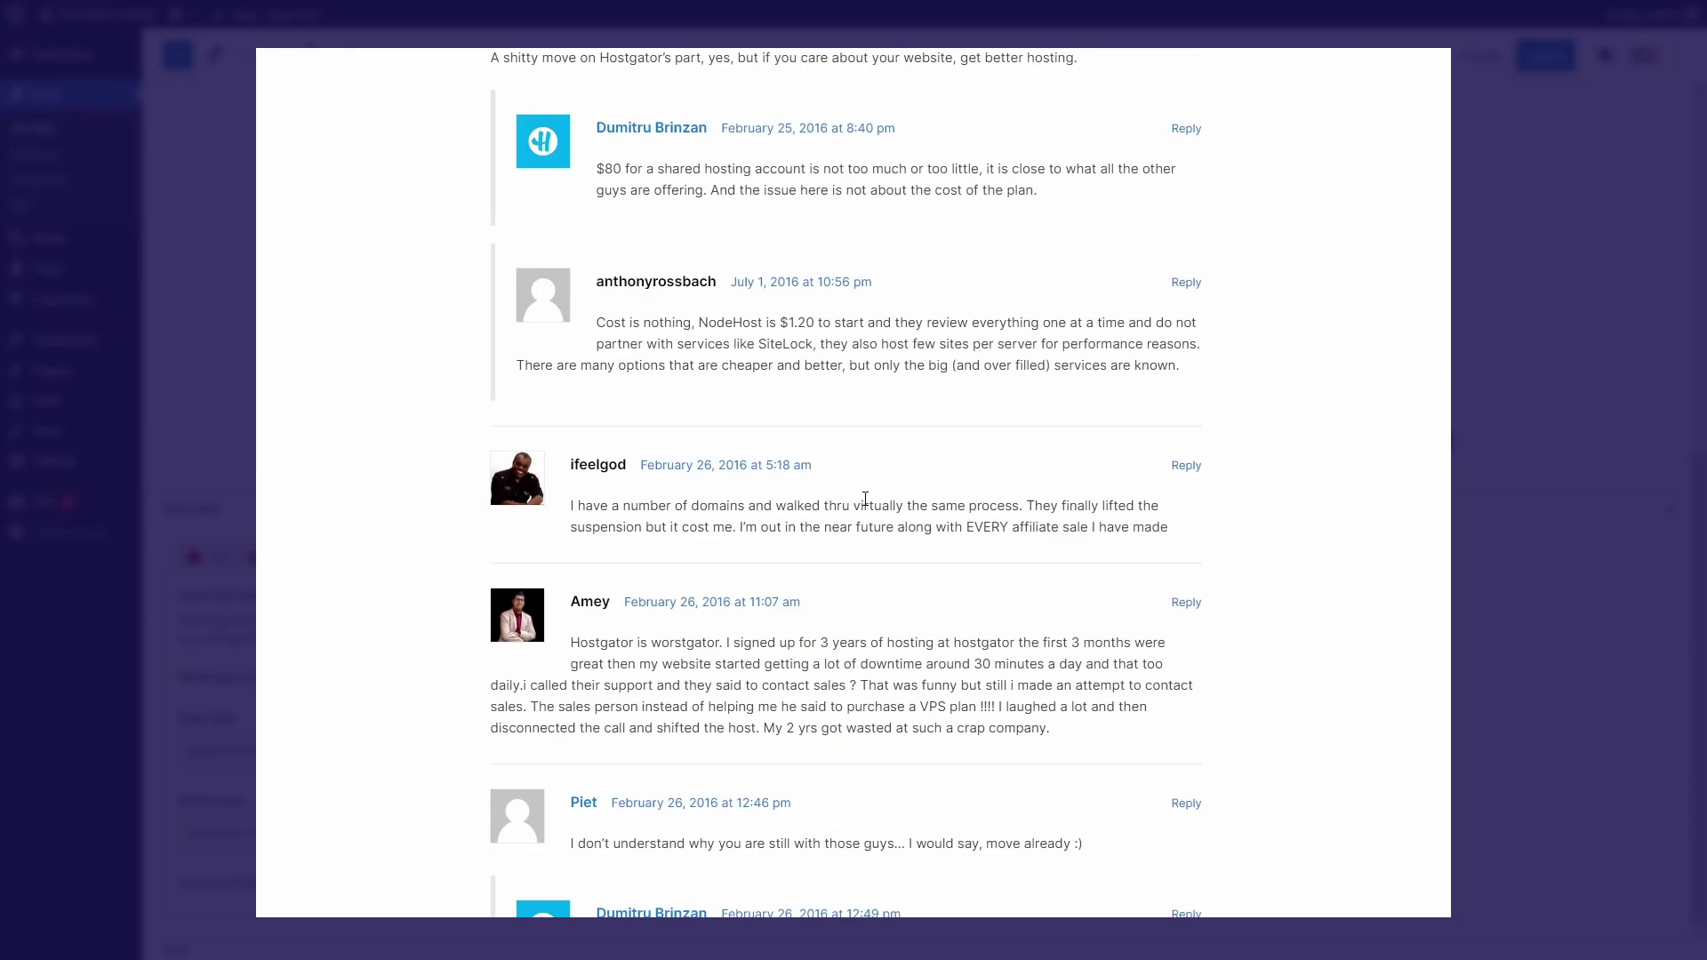
scroll(869, 505, down, 15)
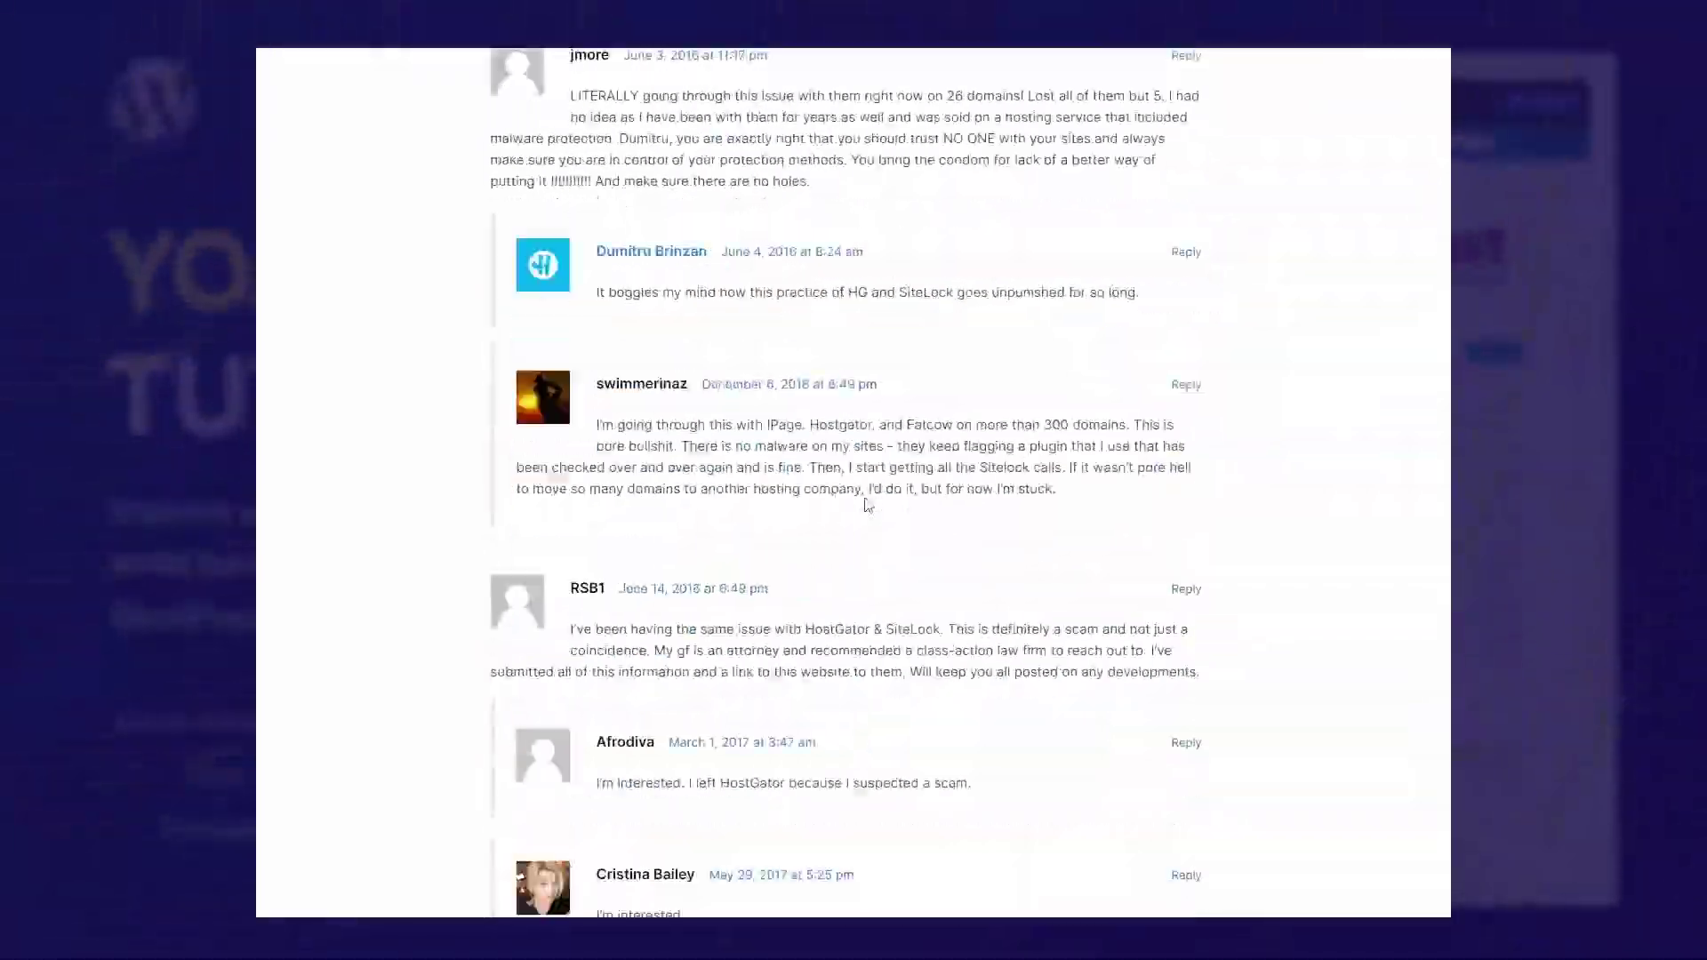
scroll(869, 505, down, 15)
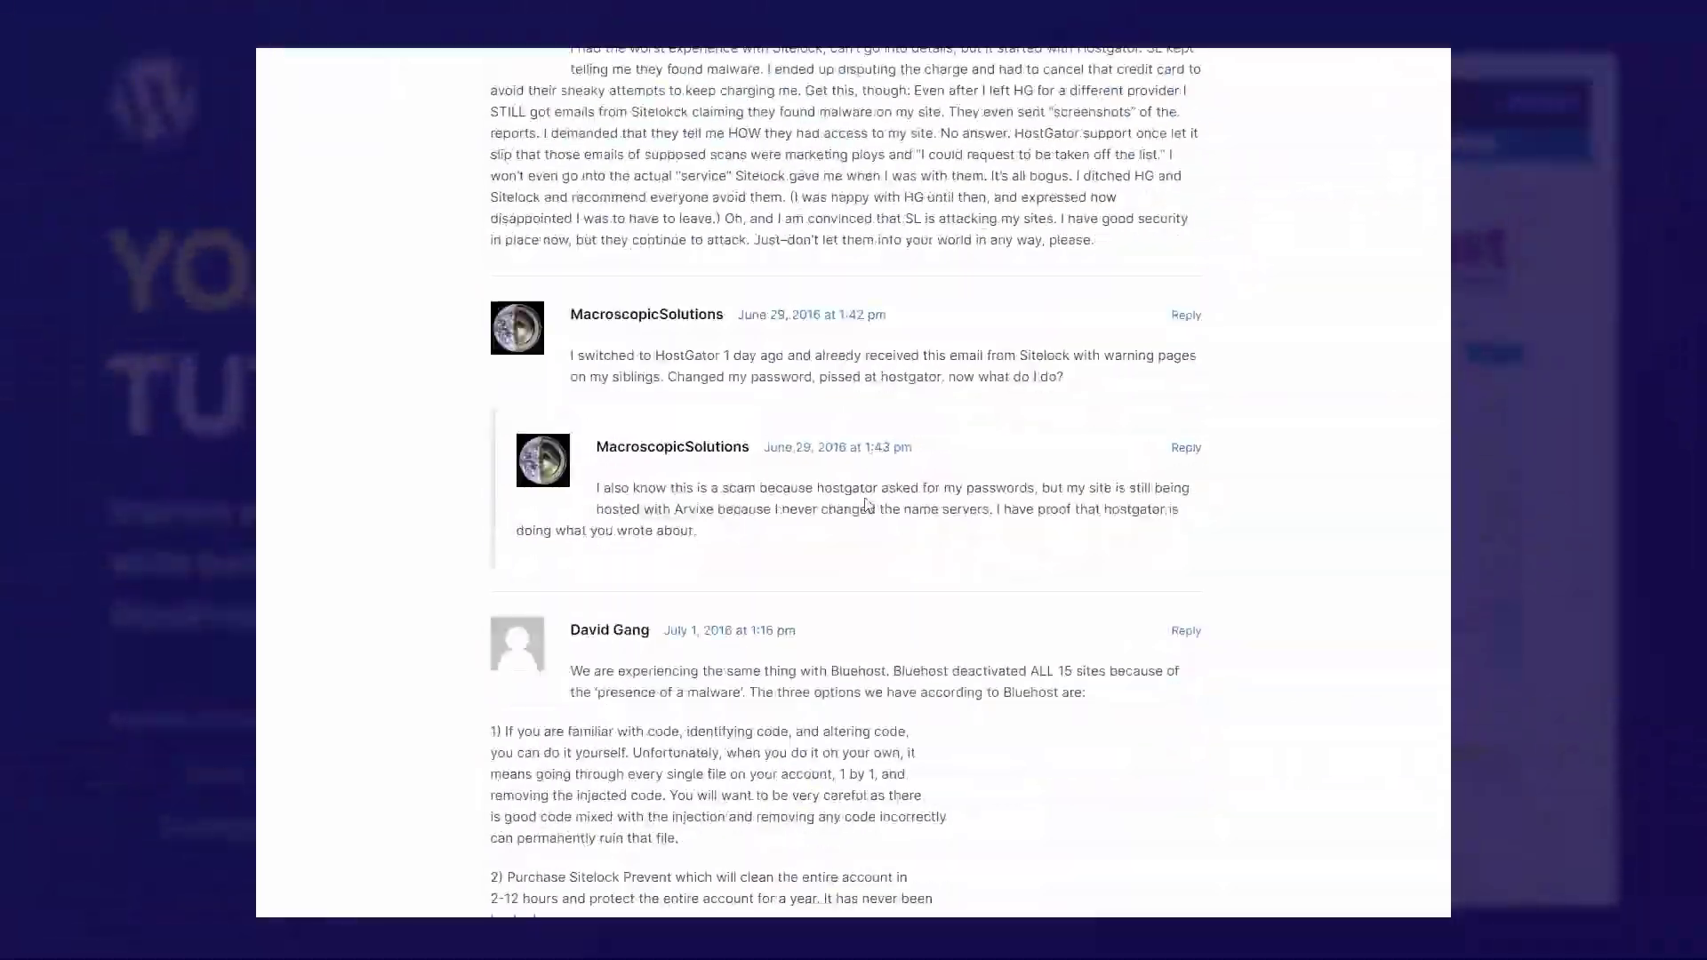